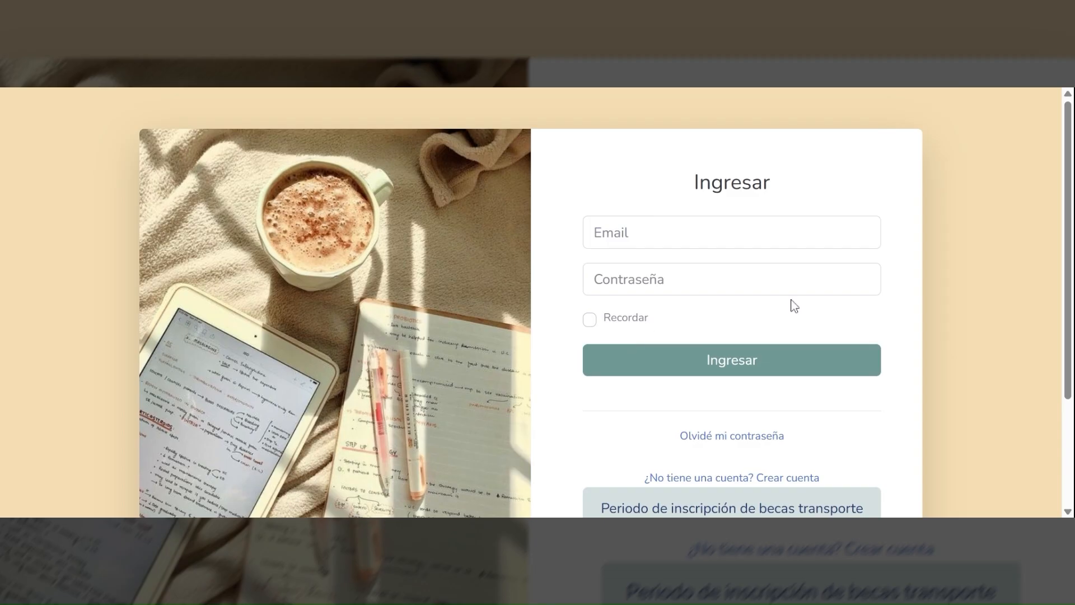
- Leave the login page for the 'Crear una cuenta!' registration form
scroll(794, 305, down, 1)
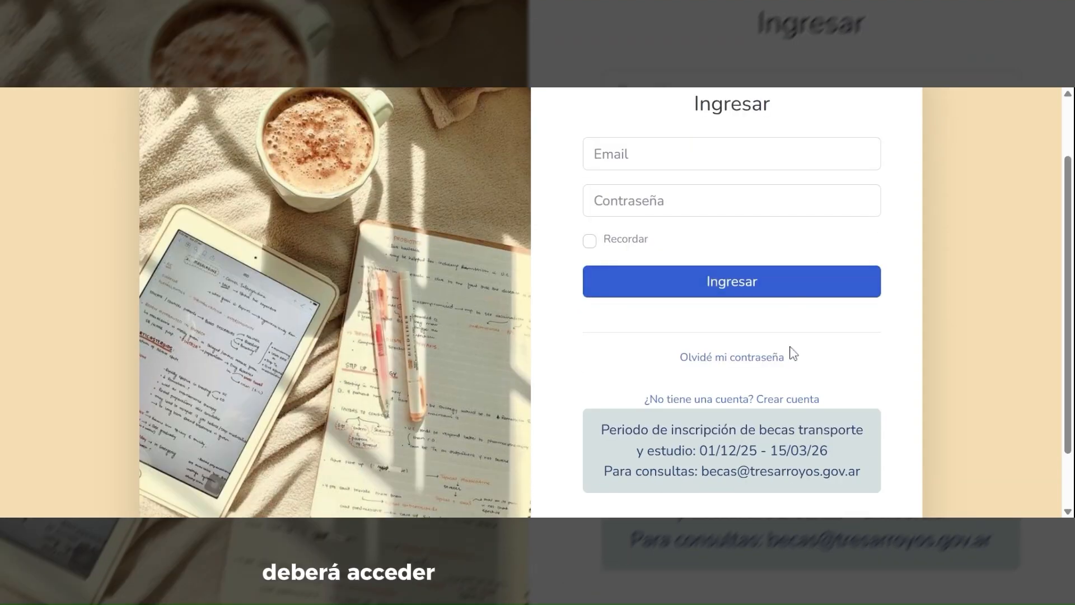
drag(643, 400, 837, 404)
click(782, 401)
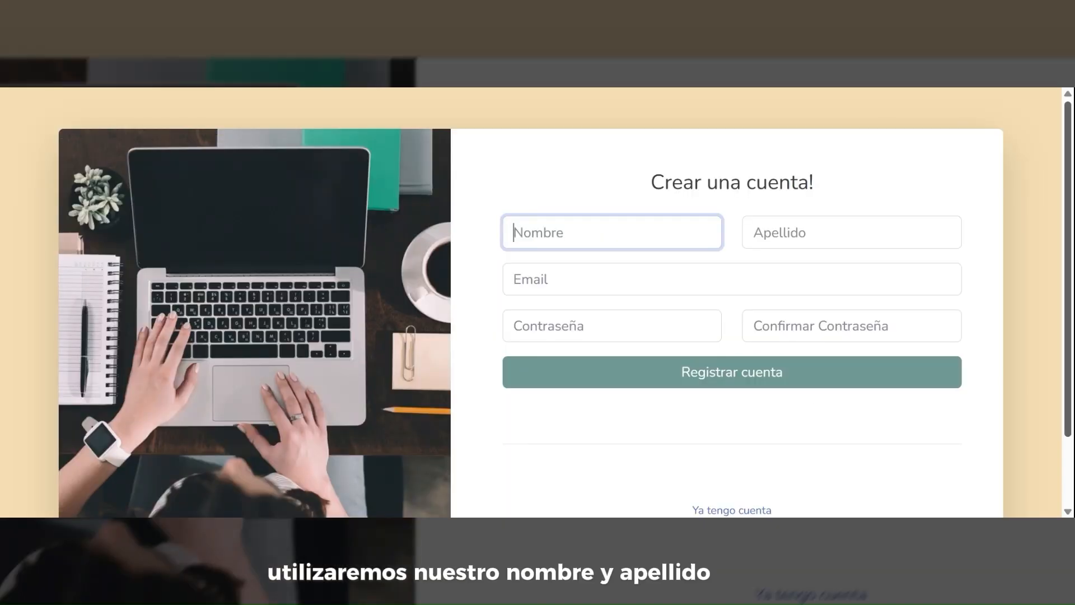
- Register a test account with first name Prueba, an e-mail address and a matching password
text(Prueba)
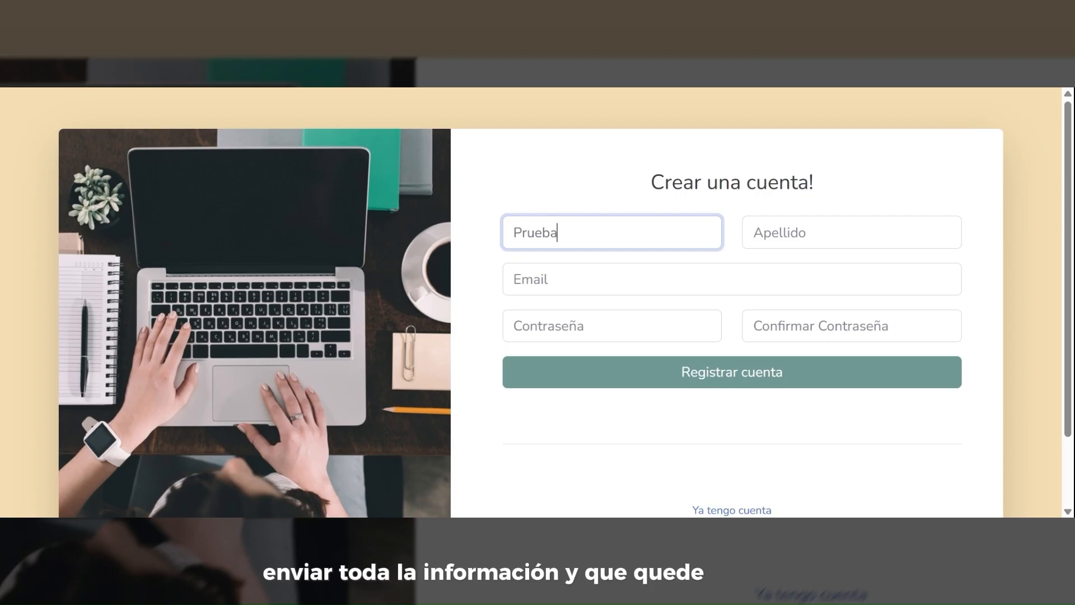
key(Tab)
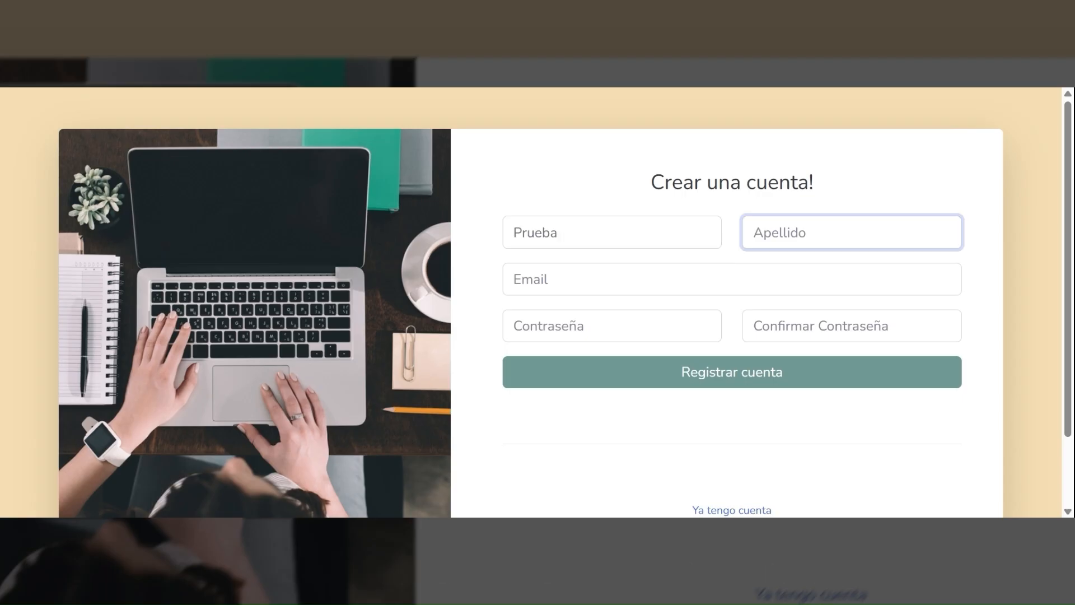
key(Tab)
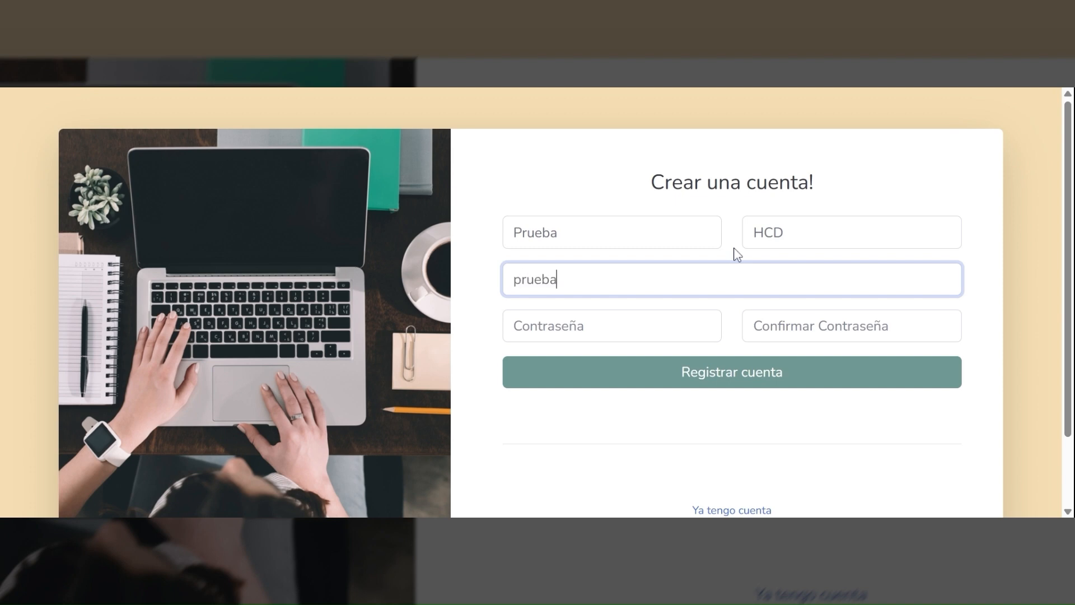
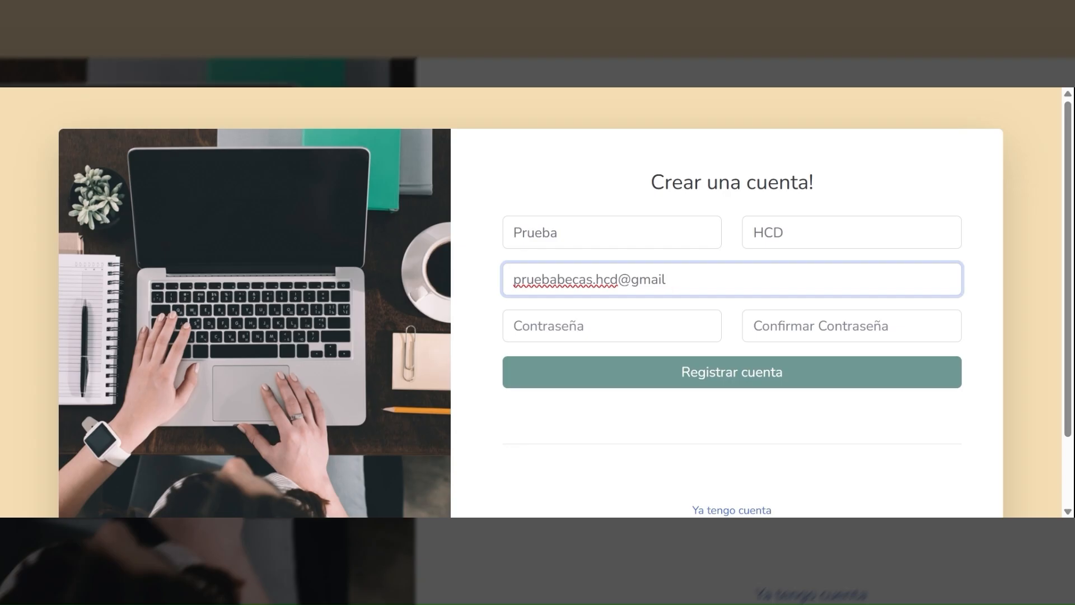
key(Tab)
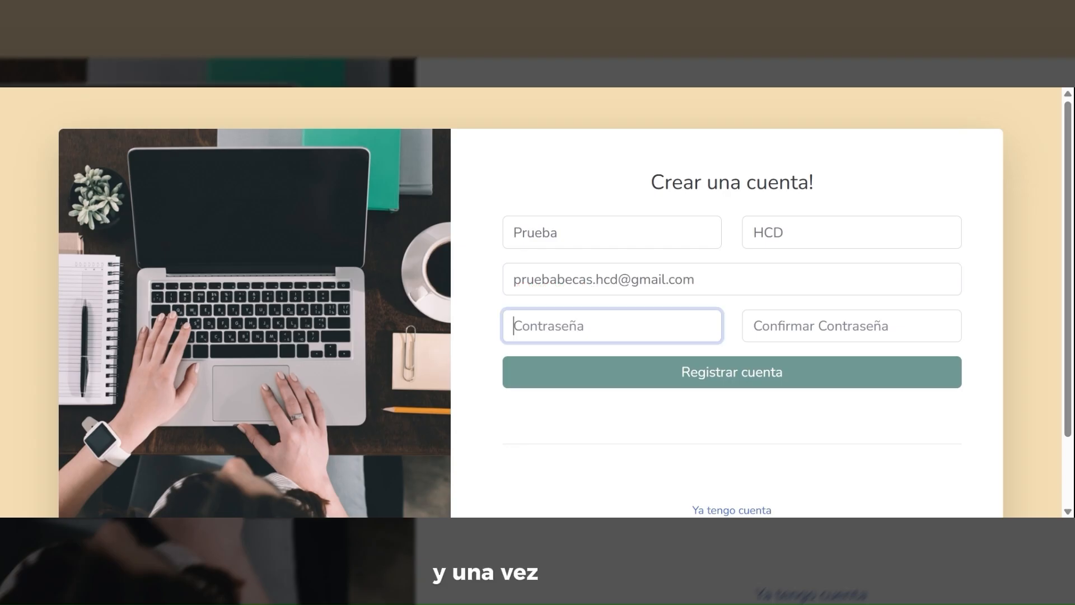
text(12345678910)
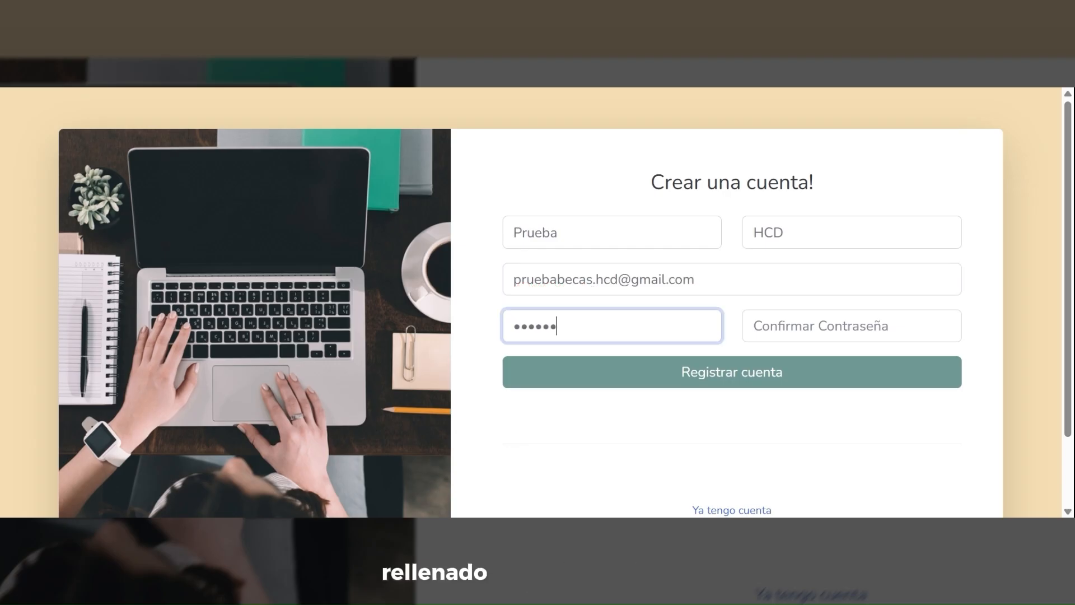
click(753, 313)
text(12345678910)
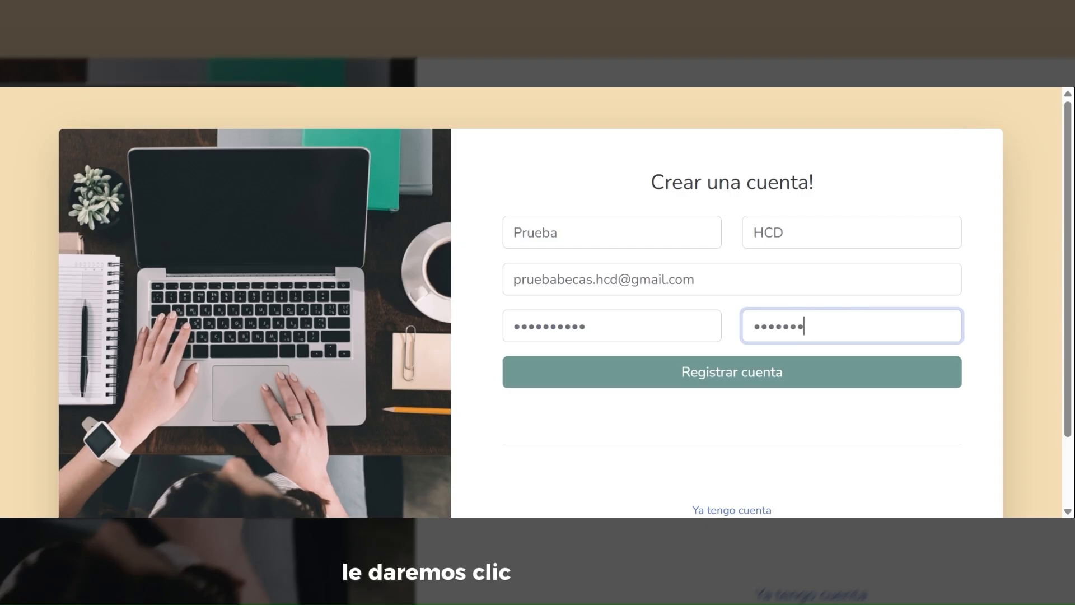
key(Tab)
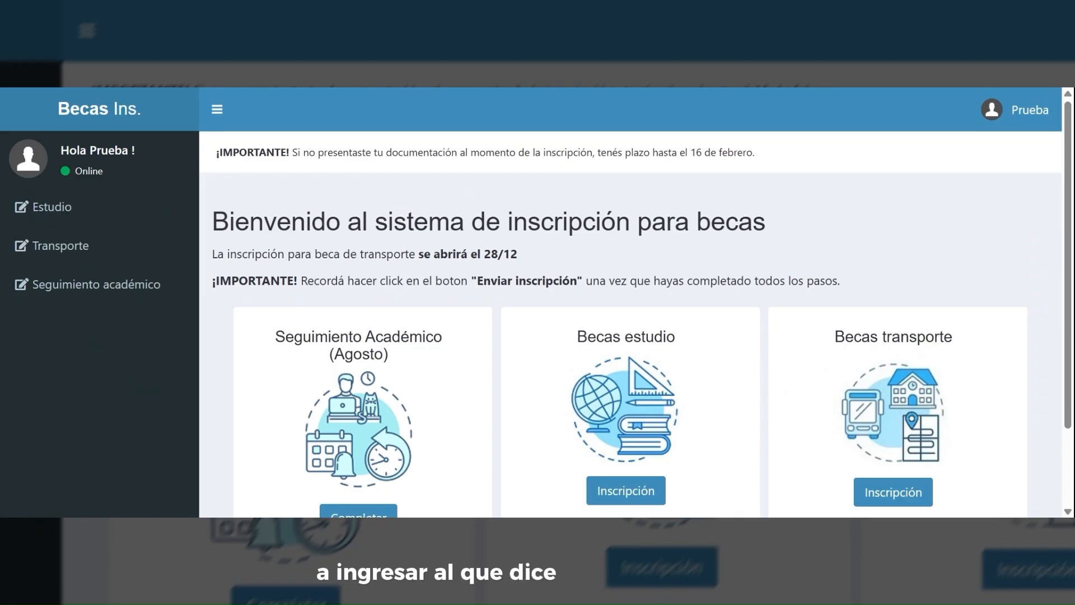
- Start the Becas estudio enrolment and open the step 1 Personal form
scroll(791, 189, down, 2)
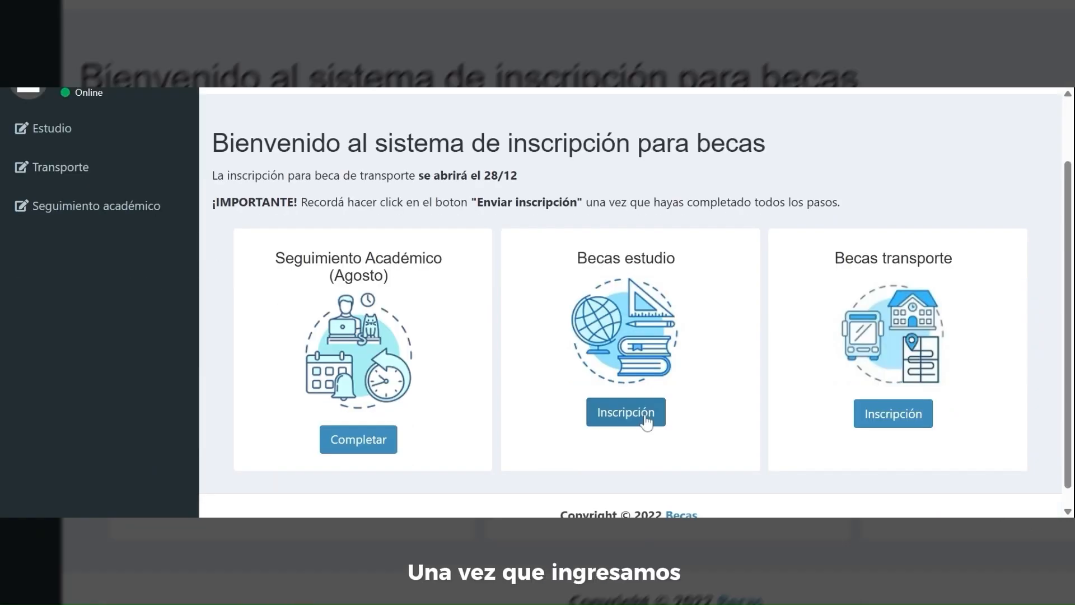
click(646, 421)
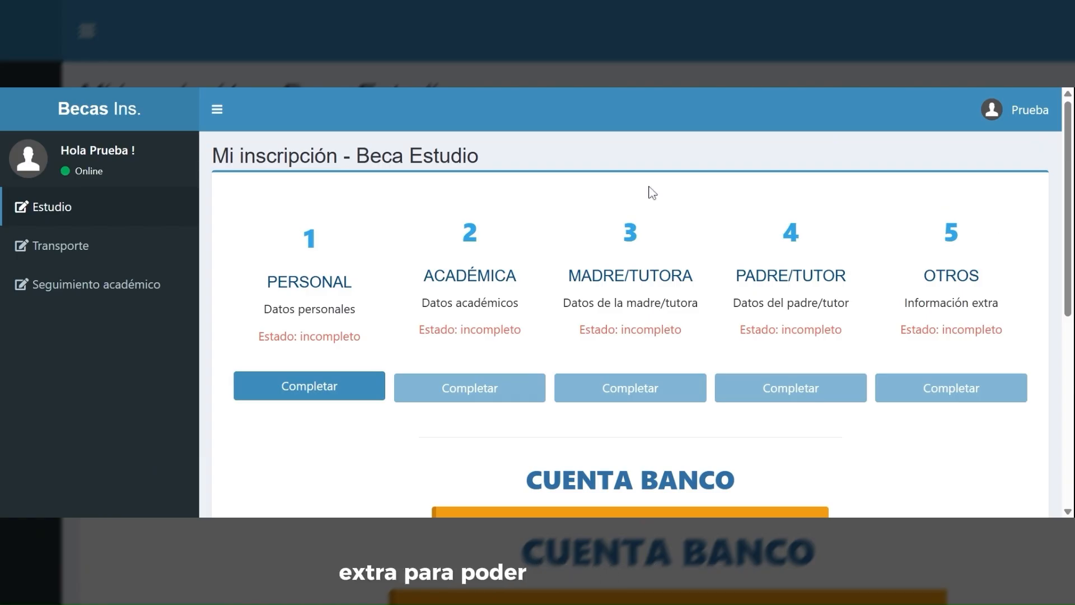
click(299, 396)
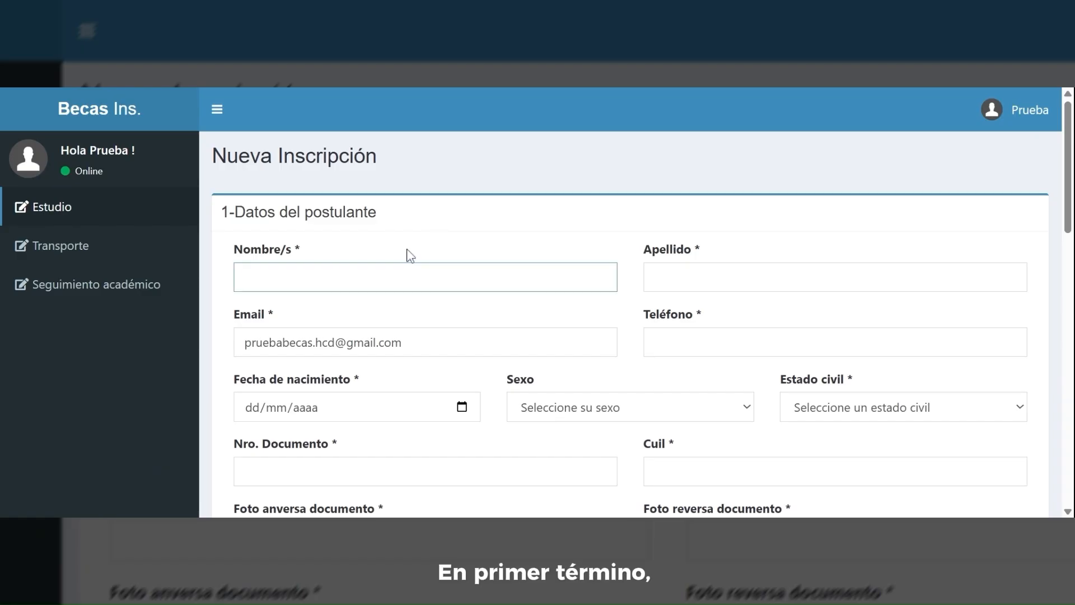
- Enter first name Prueba, surname Becas and a placeholder phone number of zeros
click(245, 277)
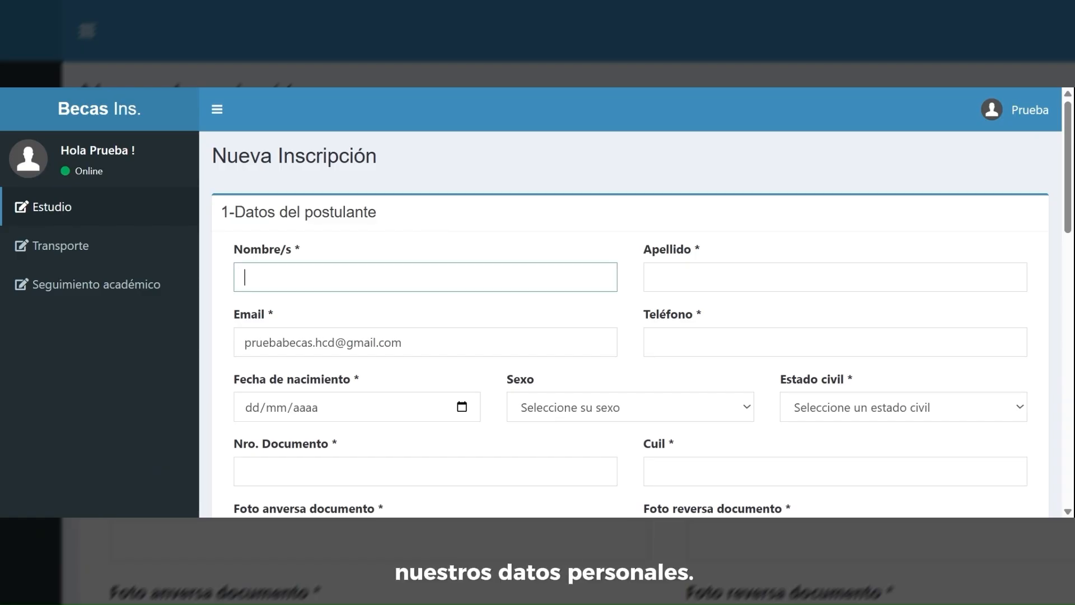
text(A)
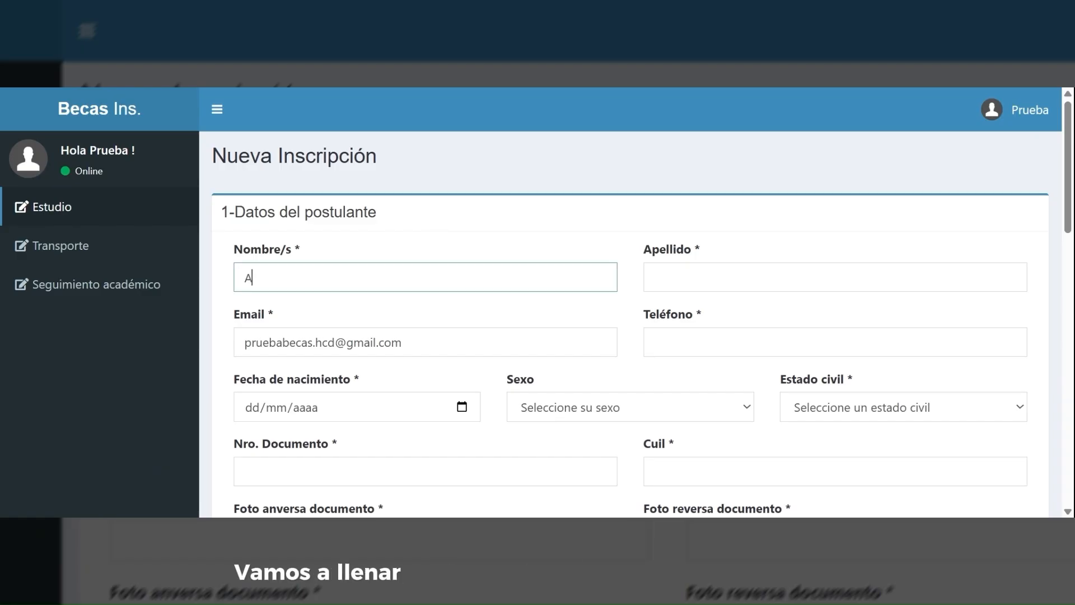
key(BackSpace)
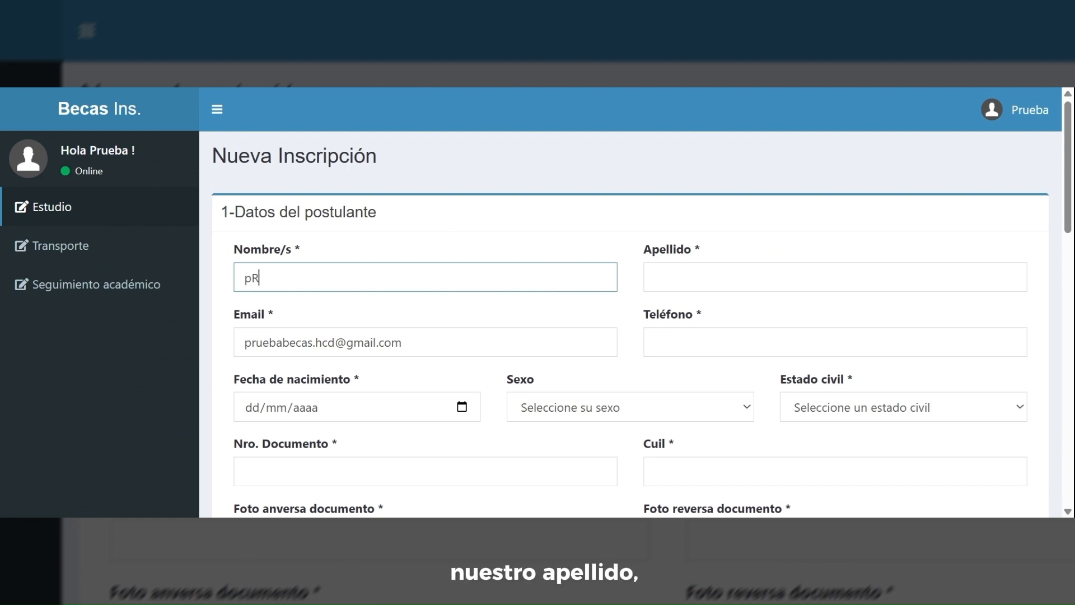
text(Prueba)
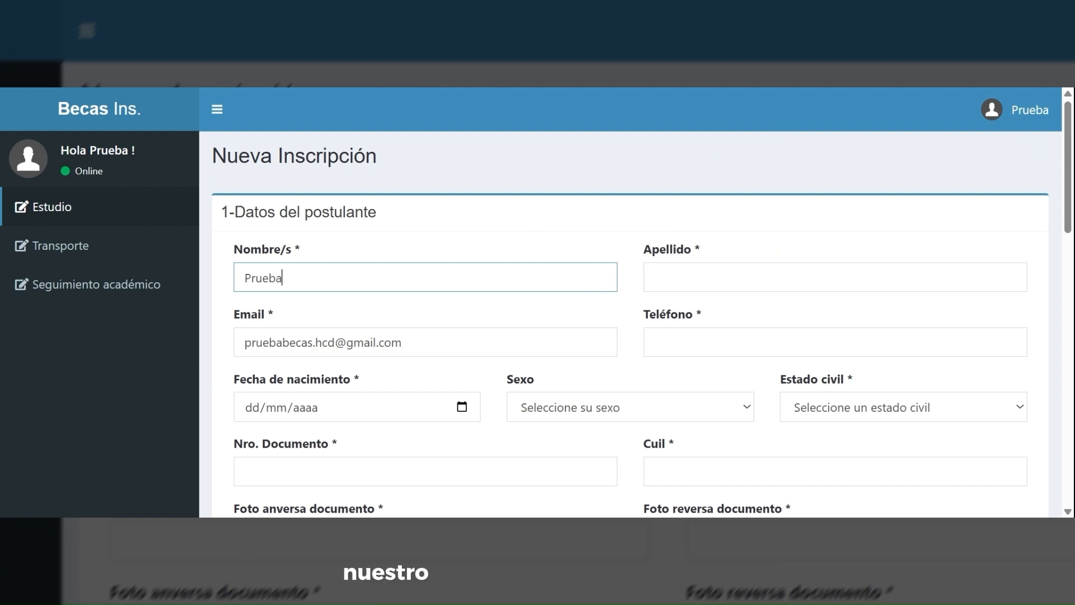
key(Tab)
text(s)
key(BackSpace)
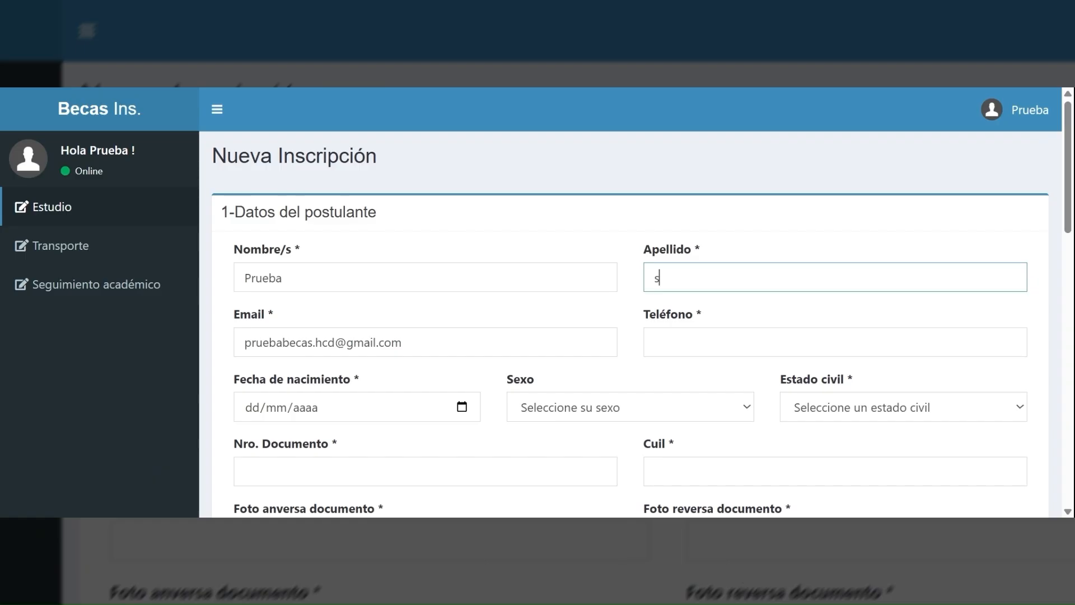
text(Becas)
scroll(473, 247, down, 1)
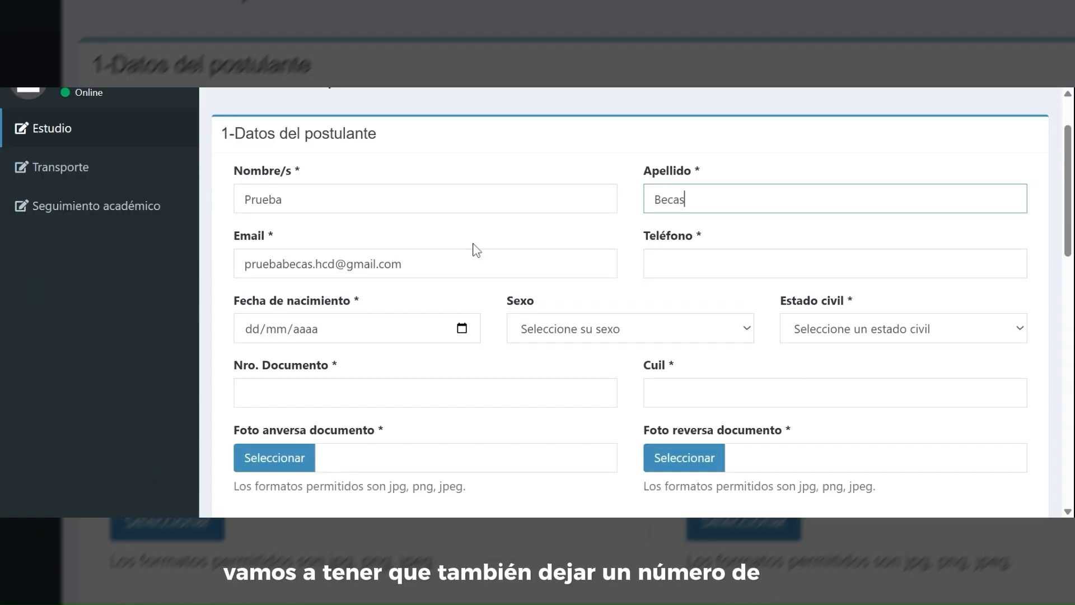
key(Tab)
text(a)
key(BackSpace)
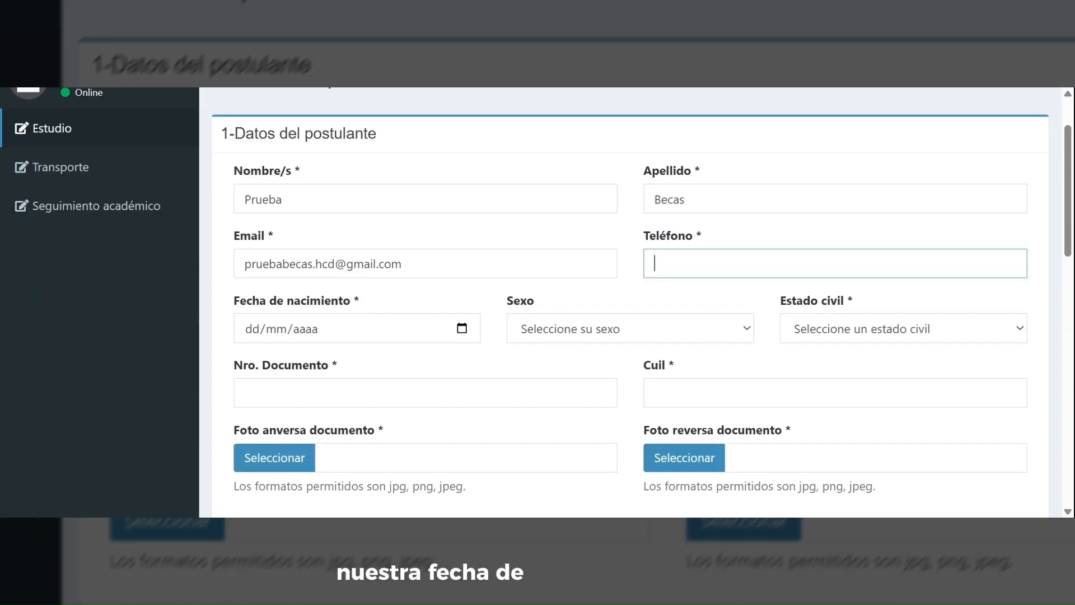
text(0000000000)
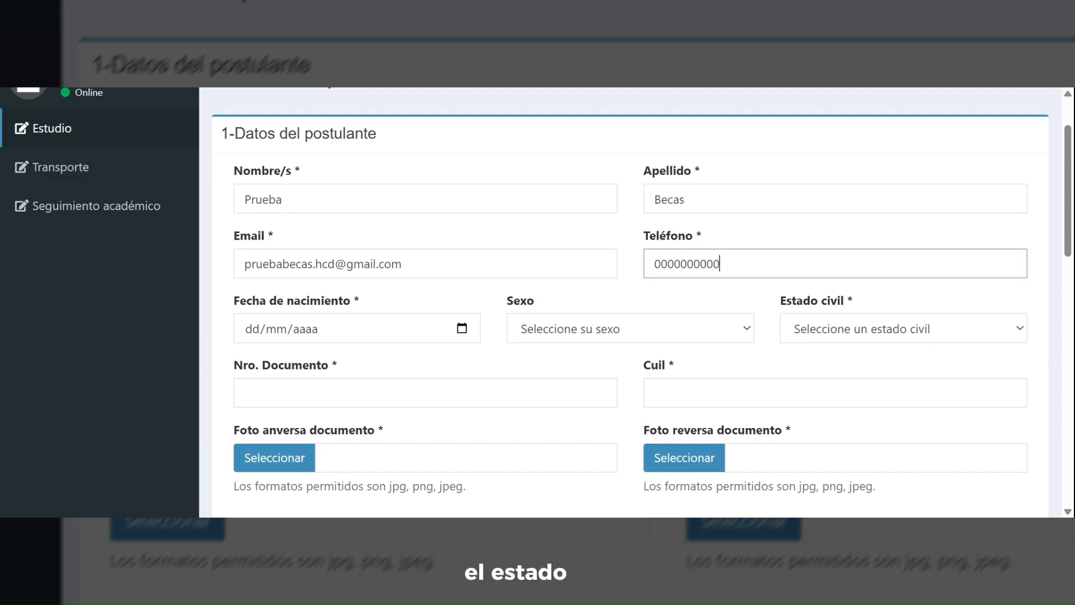
- Set birth date 01/01/1111, sex X and marital status soltero
click(248, 329)
text(01/)
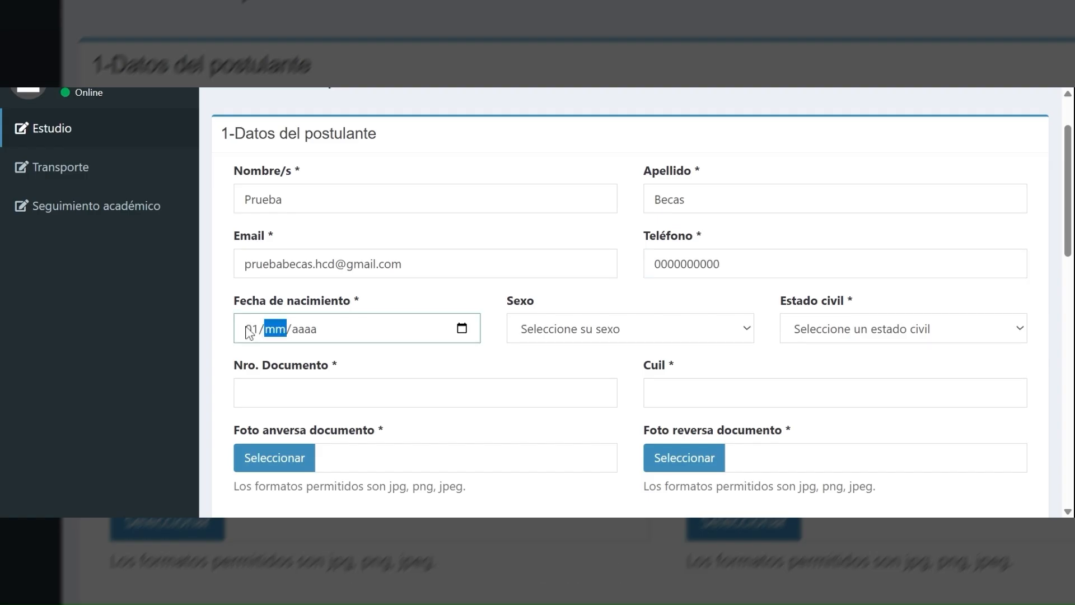
text(01)
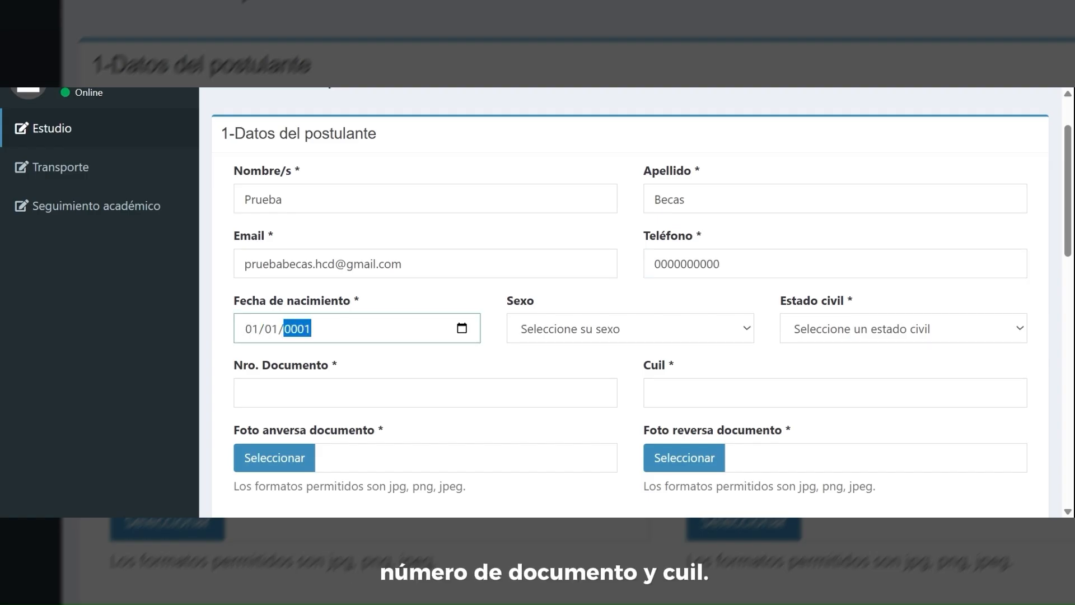
text(/1111)
key(Tab)
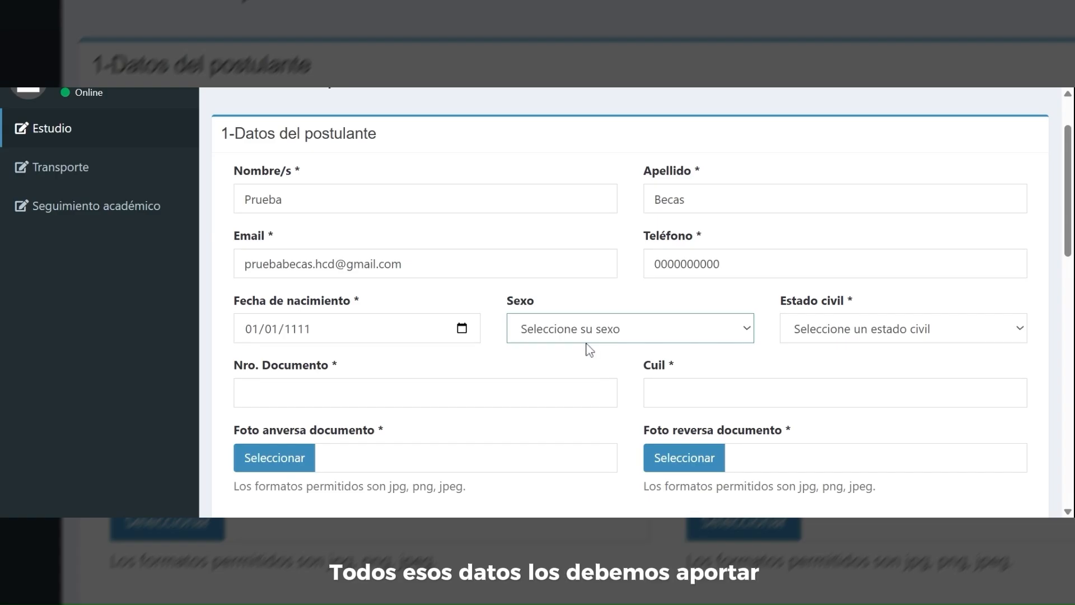
key(x)
key(Tab)
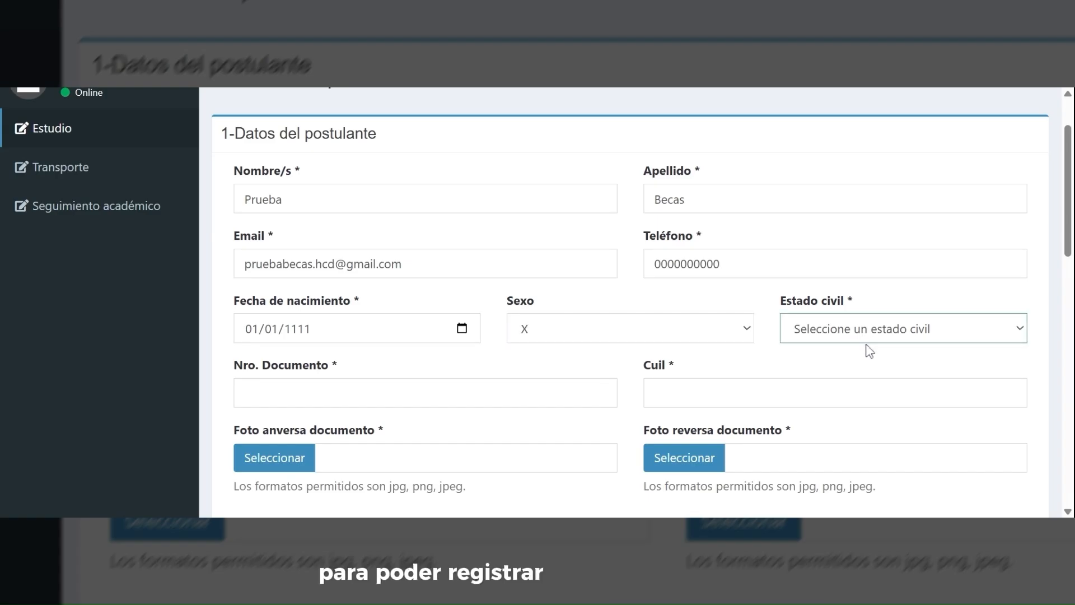
key(s)
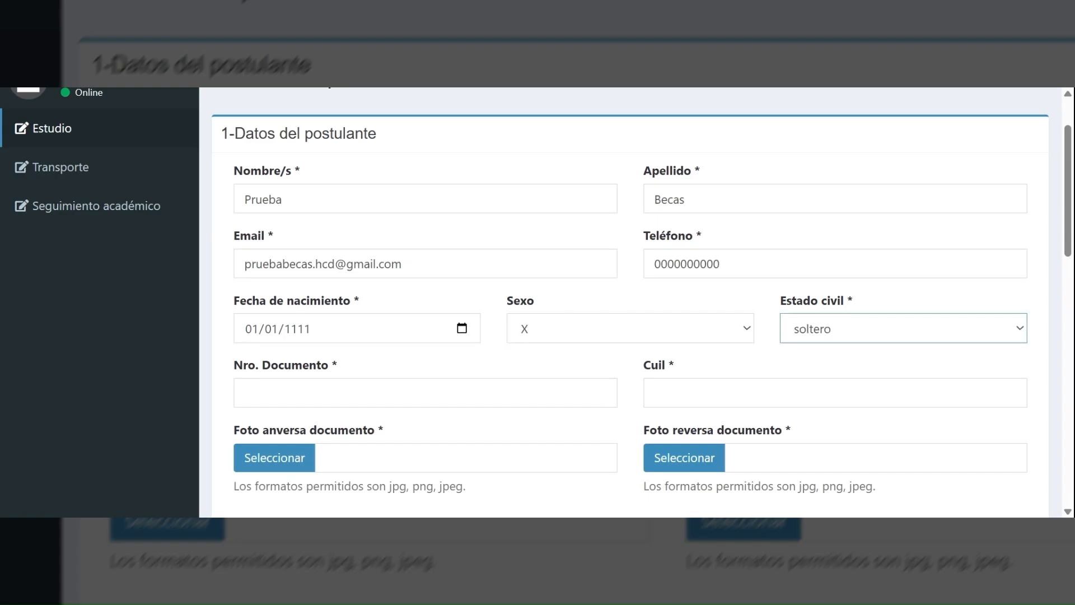
- Fill the Nro. Documento and Cuil fields with placeholder zeros
key(Tab)
text(a)
key(BackSpace)
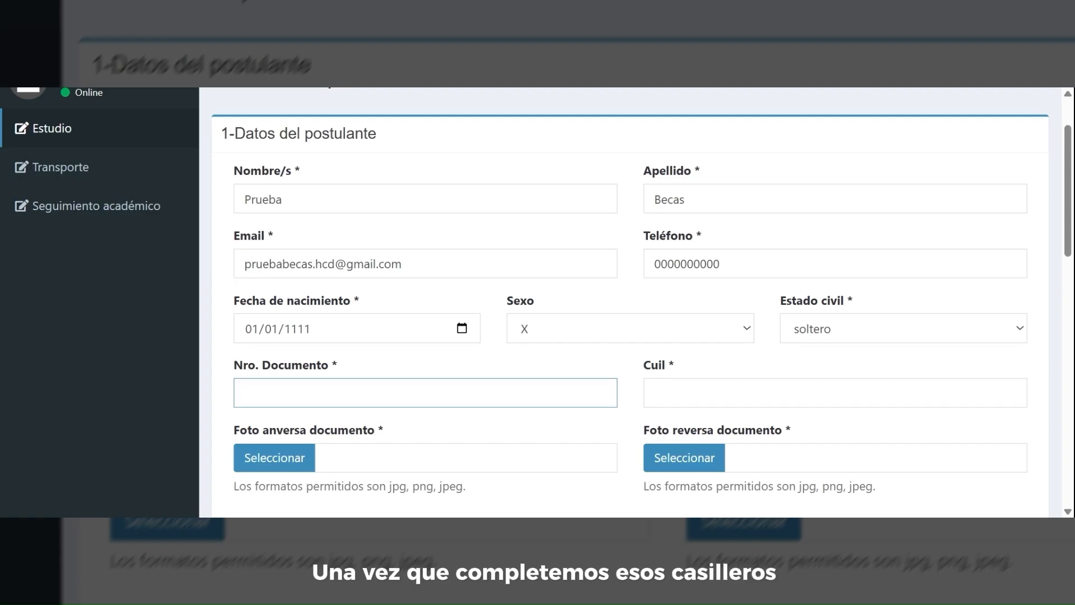
text(00000000000)
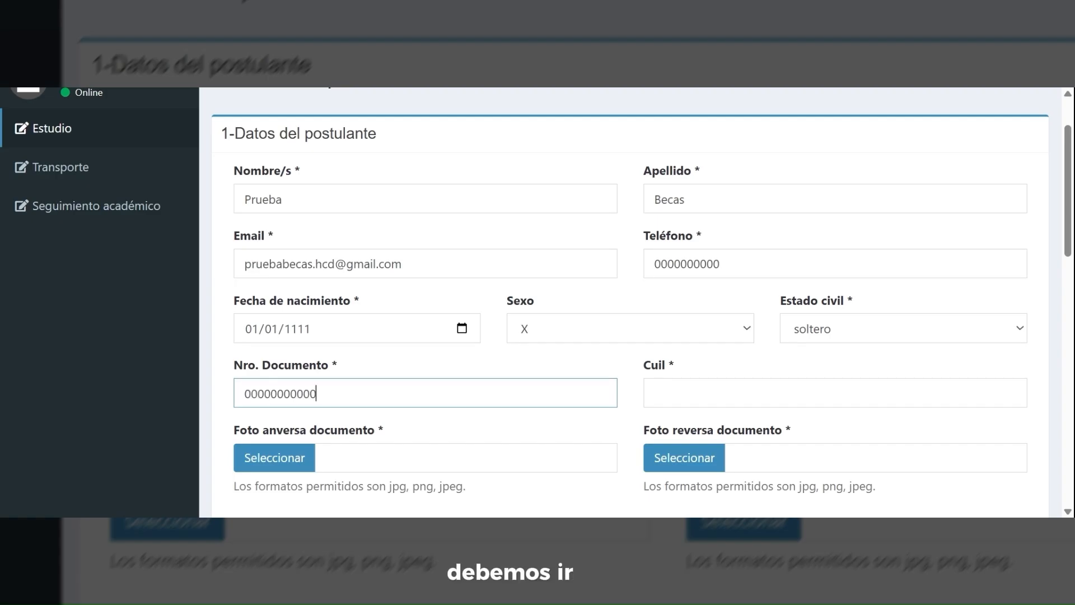
text(0)
key(Tab)
text(a)
key(BackSpace)
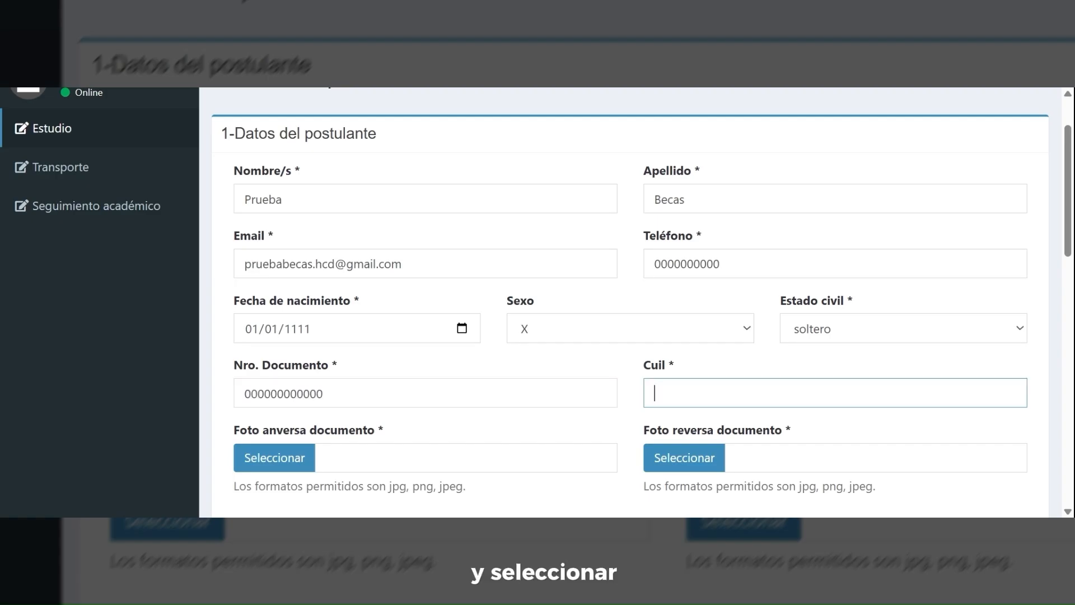
text(00000000000)
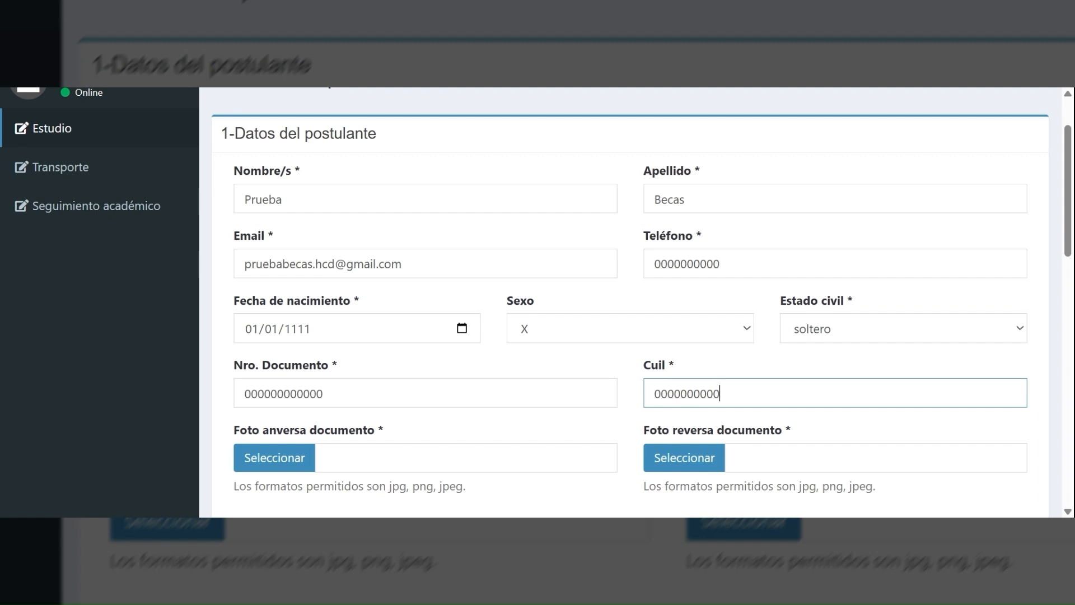
scroll(595, 379, down, 2)
- Attach FRENTE.jpg as the document's front photo and REVERSA.jpg as its back photo
scroll(510, 398, down, 2)
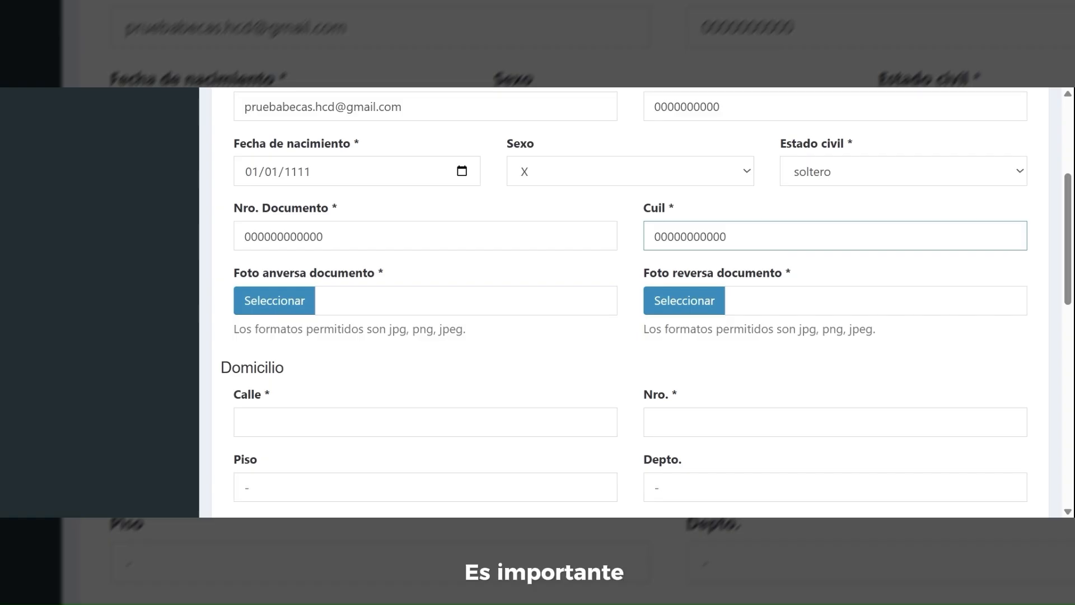
drag(386, 329, 463, 329)
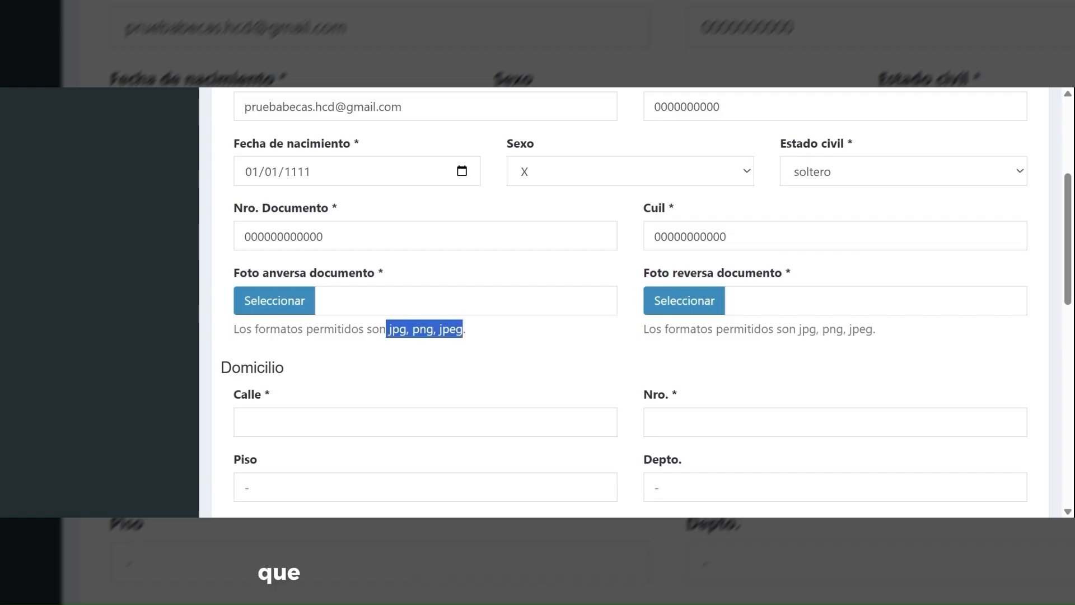
click(481, 334)
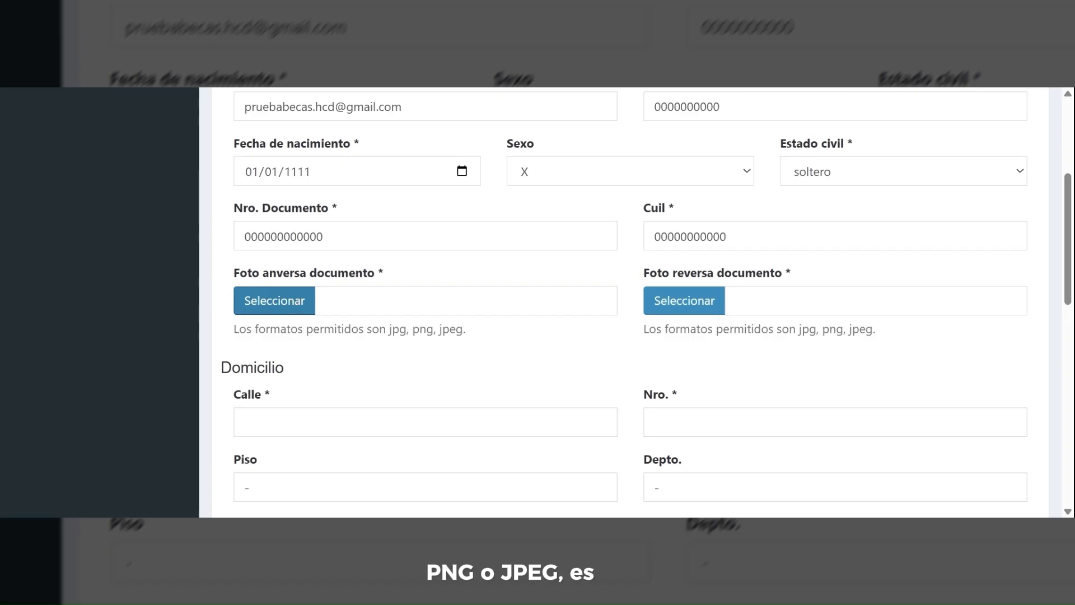
click(274, 301)
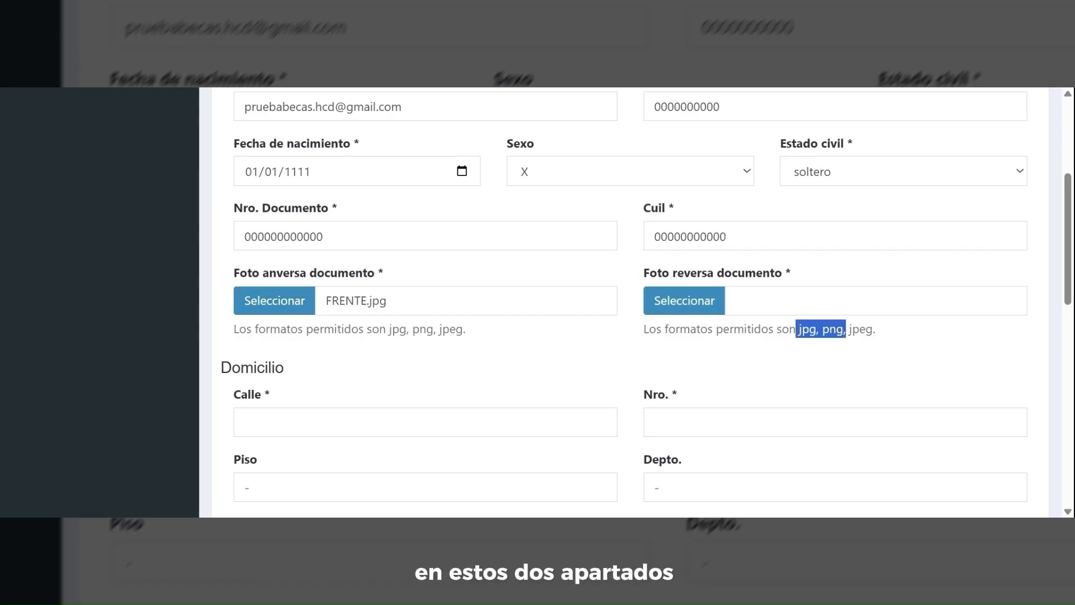
click(674, 302)
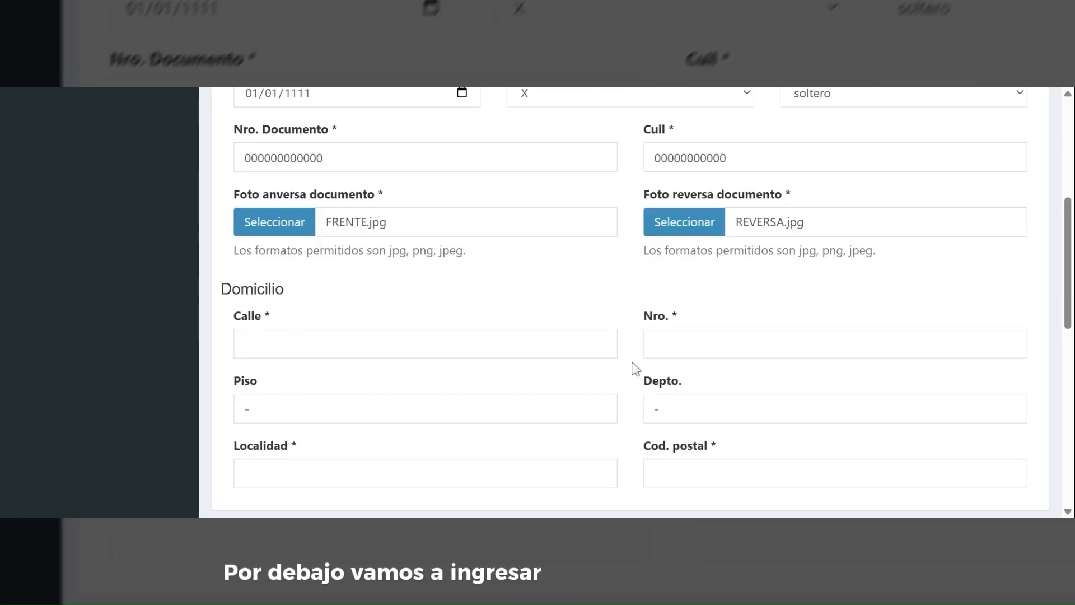
scroll(631, 369, down, 2)
scroll(635, 369, down, 2)
click(352, 240)
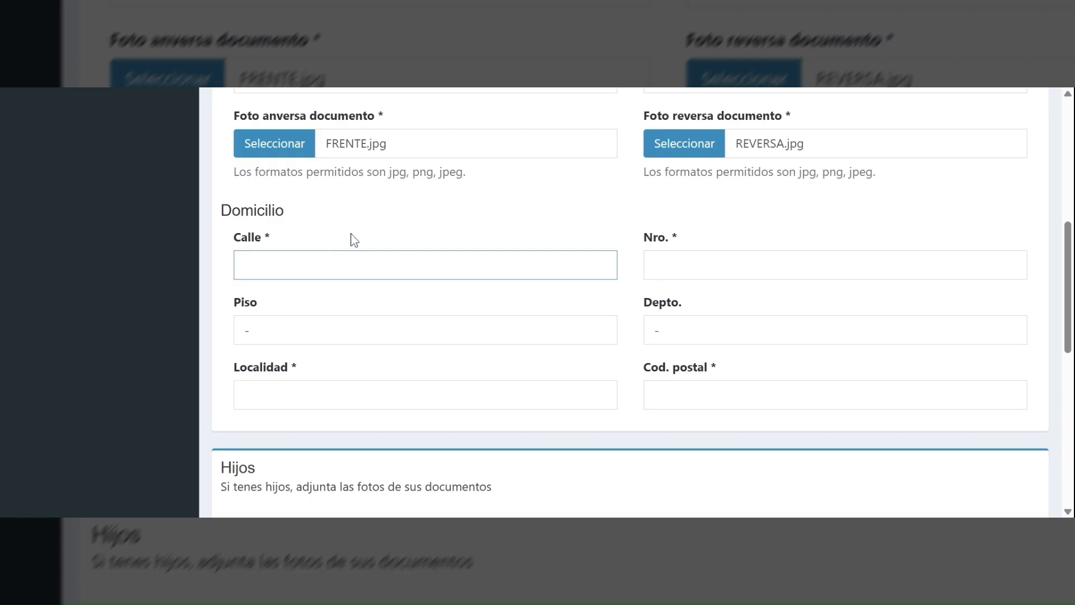
key(BackSpace)
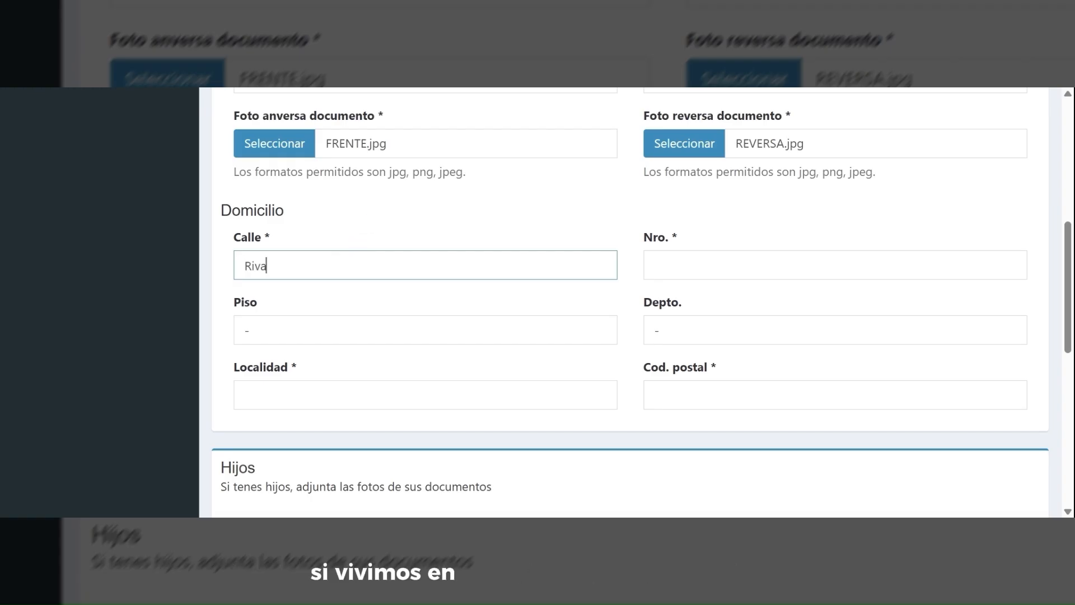
key(Tab)
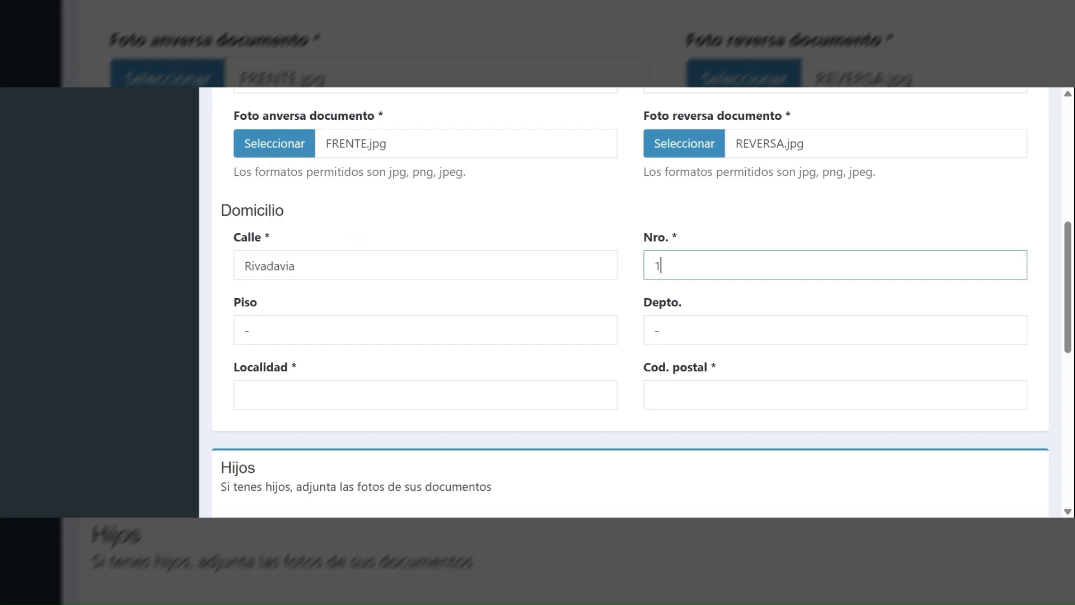
click(696, 193)
scroll(696, 193, down, 1)
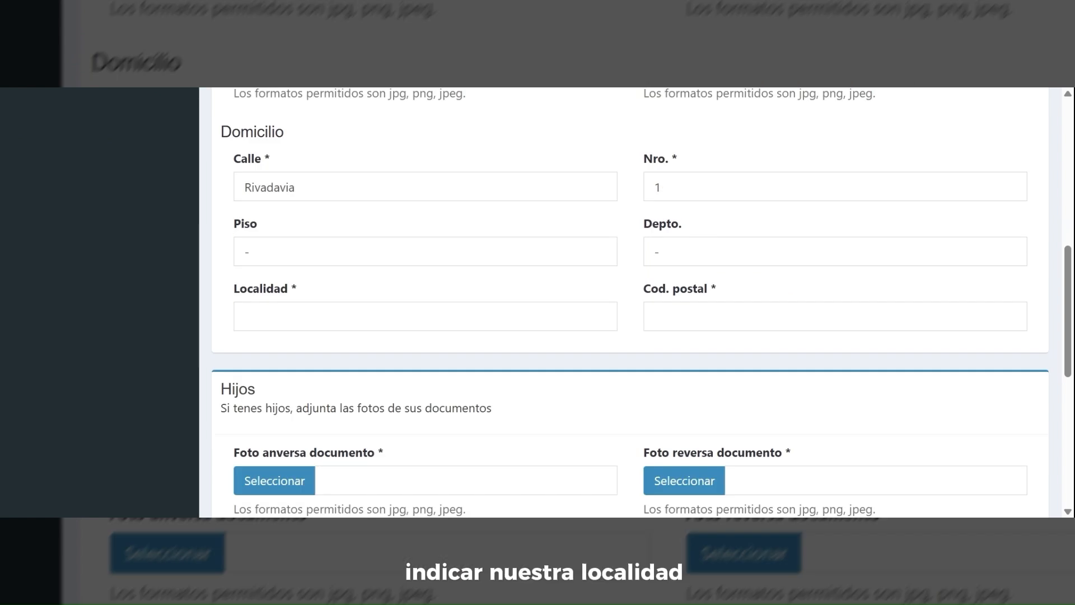
click(425, 316)
text(Tres Arroyos)
key(Tab)
text(7500)
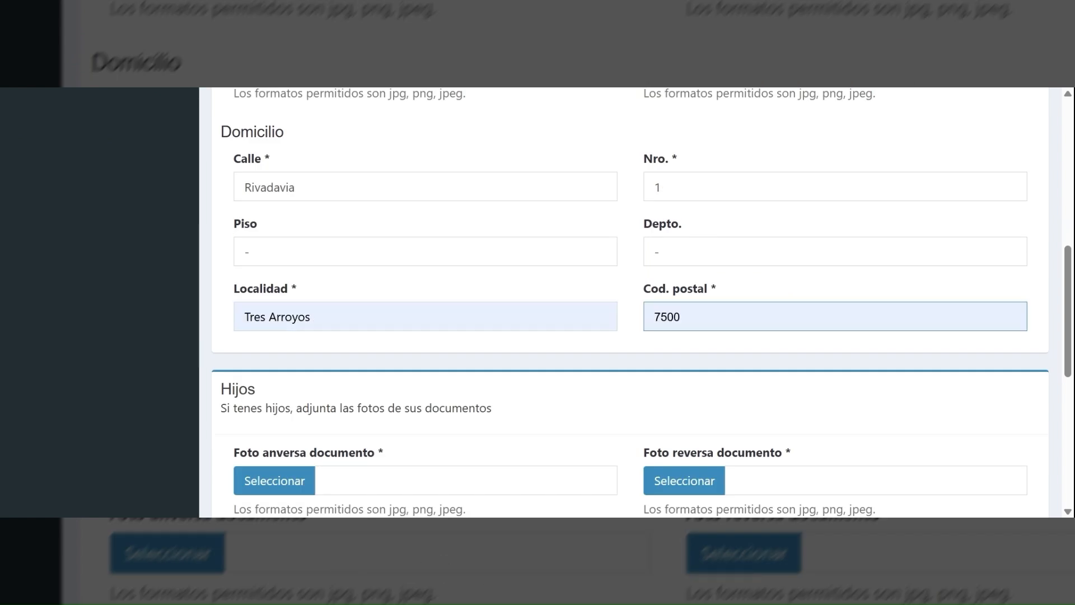
- Save the personal data form so step 1 reads complete
scroll(676, 339, down, 1)
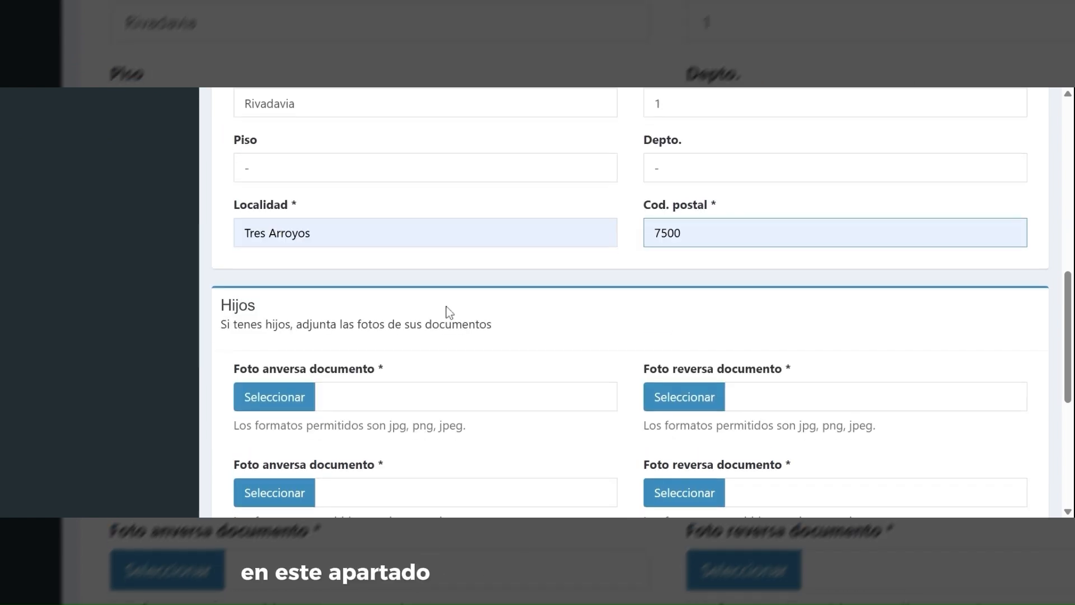
scroll(447, 309, down, 1)
drag(221, 251, 495, 250)
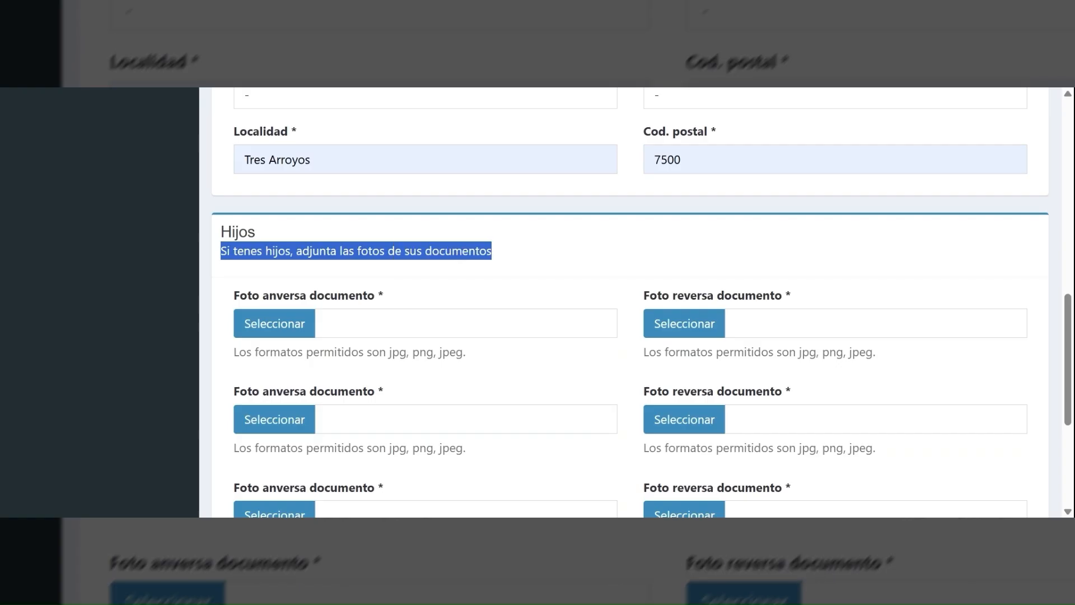
click(526, 255)
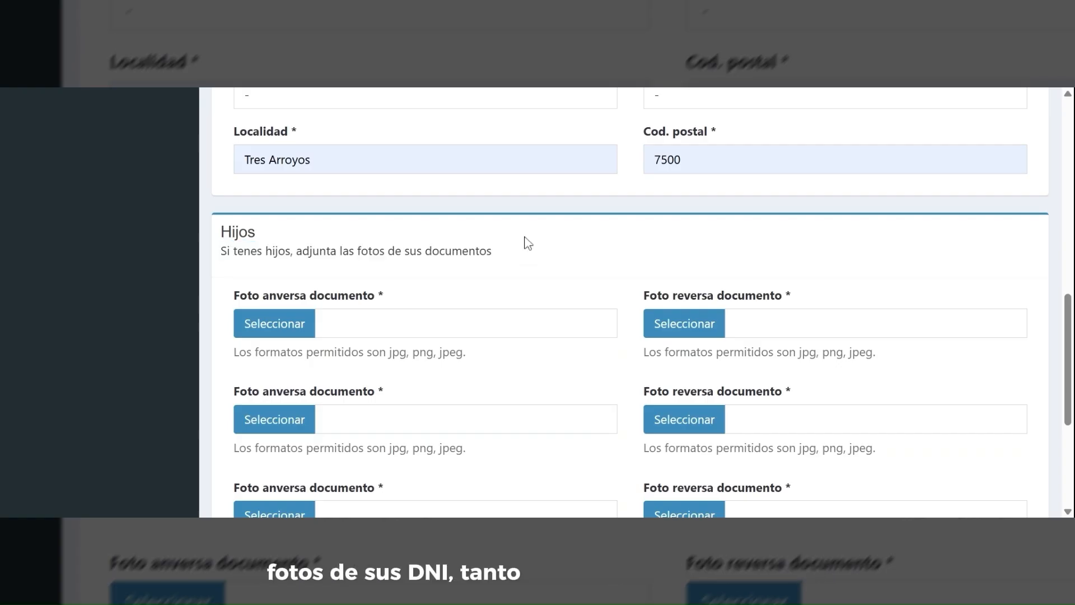
scroll(560, 238, down, 1)
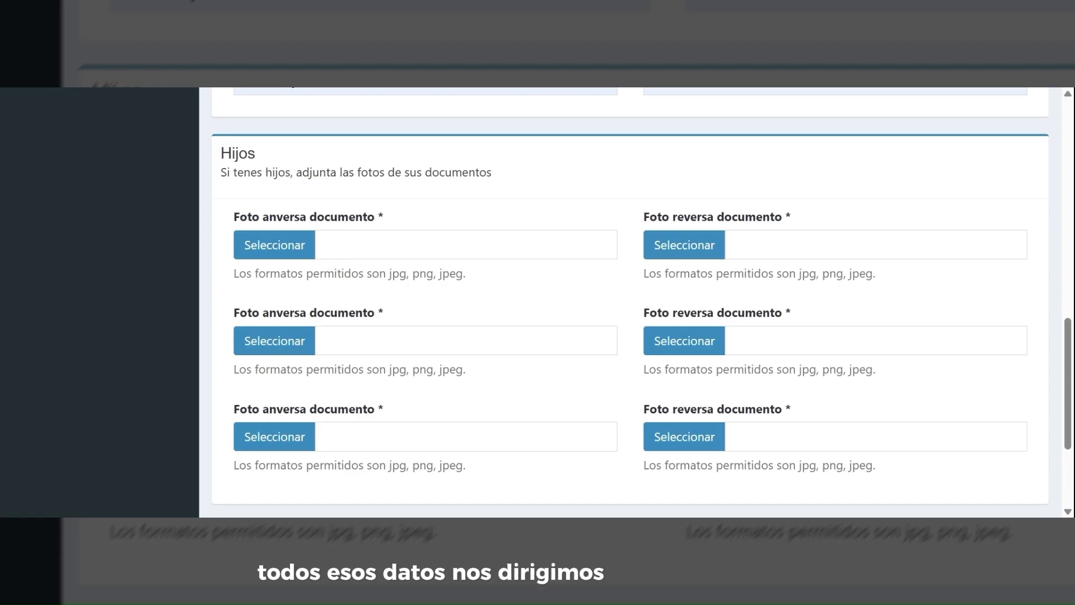
scroll(631, 214, down, 3)
scroll(630, 213, down, 1)
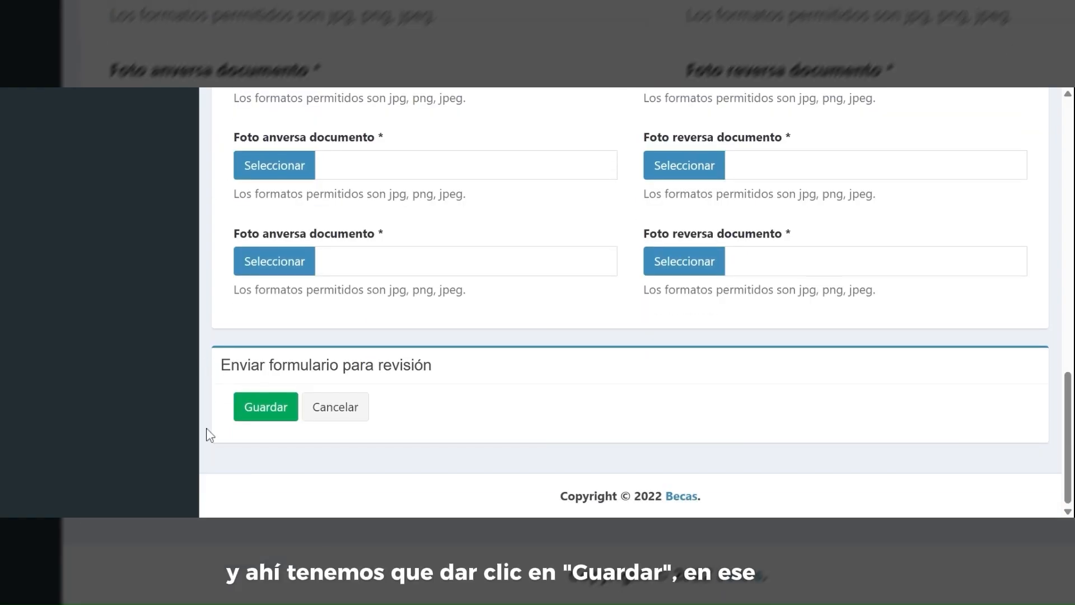
click(274, 409)
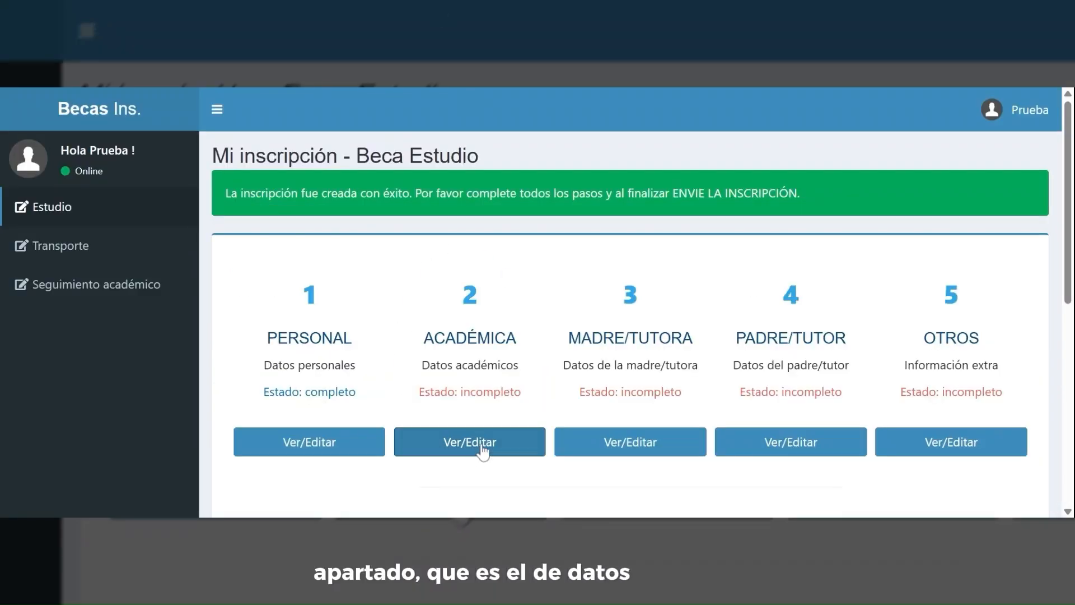
- Open step 2 and enter career Profesorado de Lengua, year 1
click(482, 442)
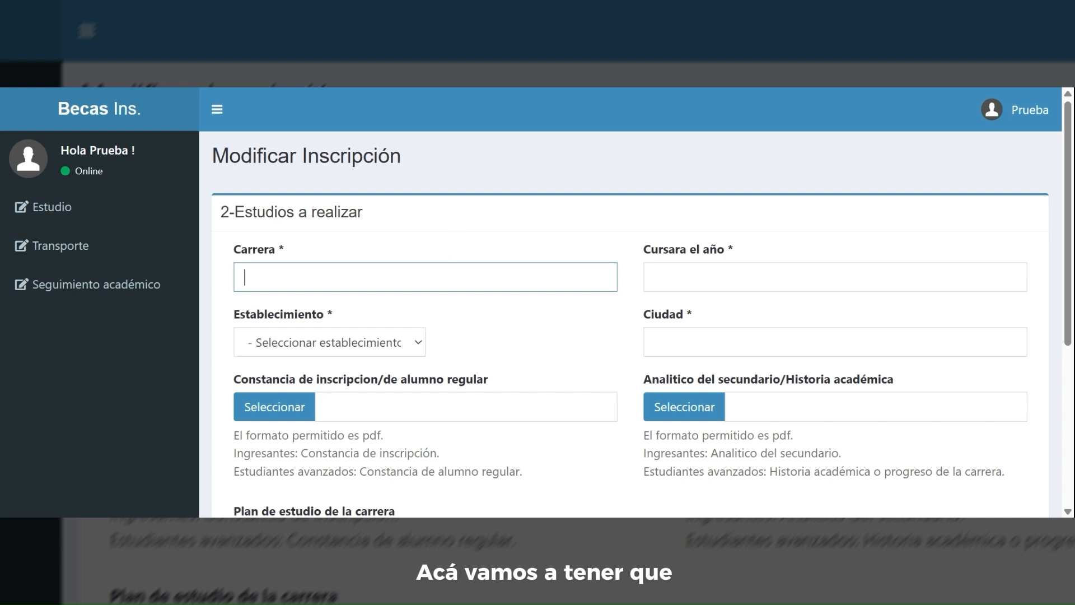
text(Pr)
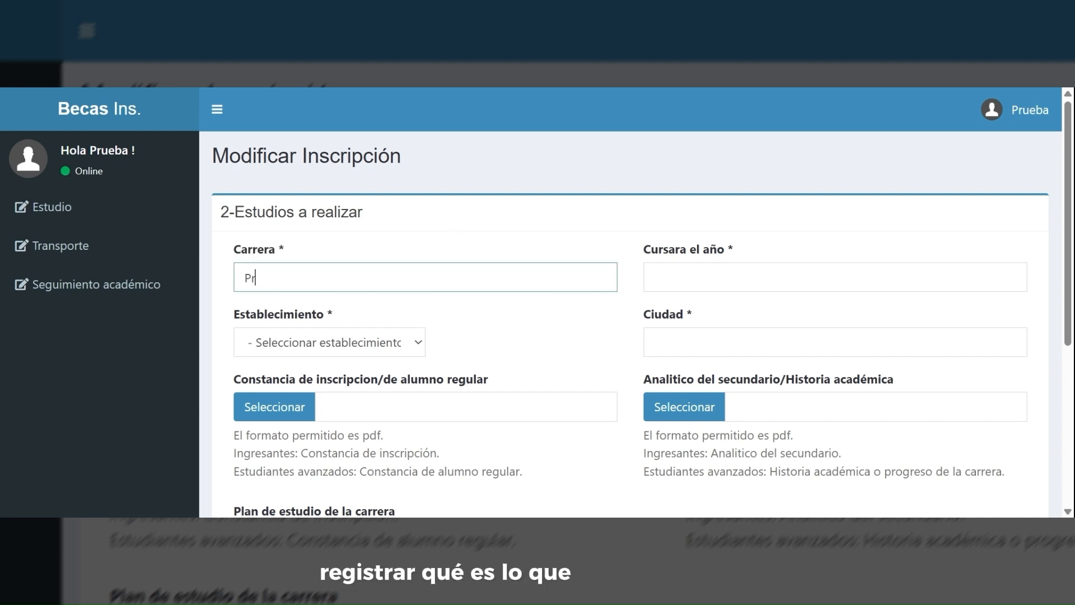
key(BackSpace)
key(BackSpace)
text(Profesor)
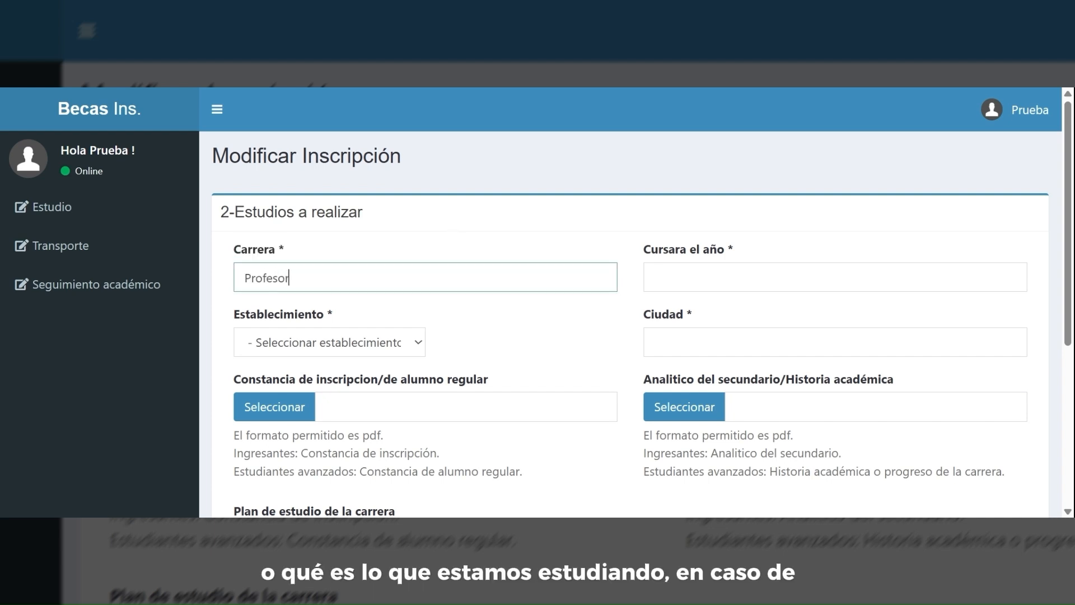
text(ado de Lengua)
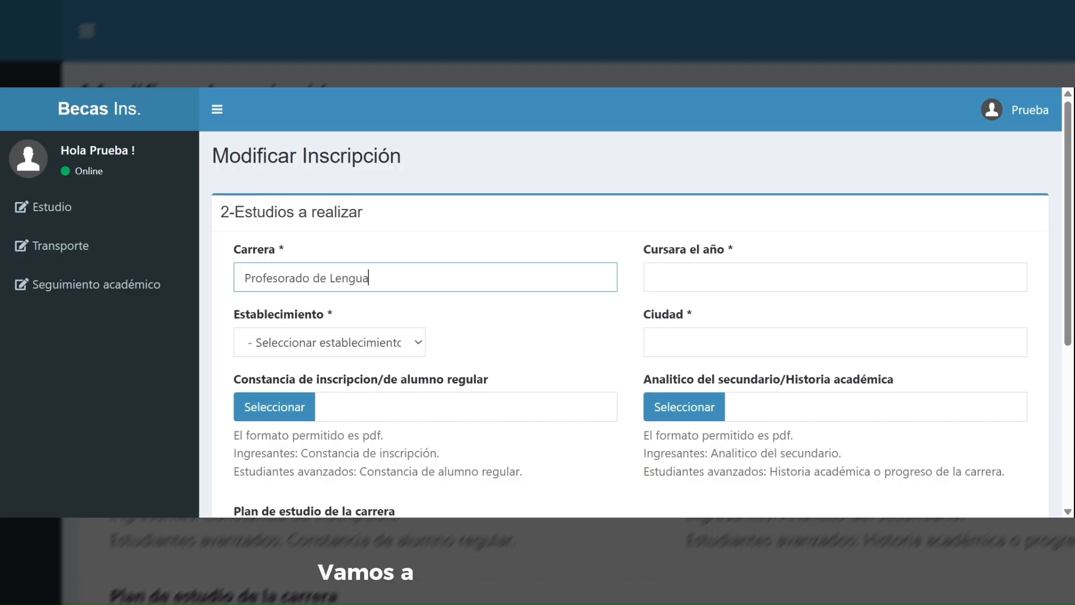
key(Tab)
text(a)
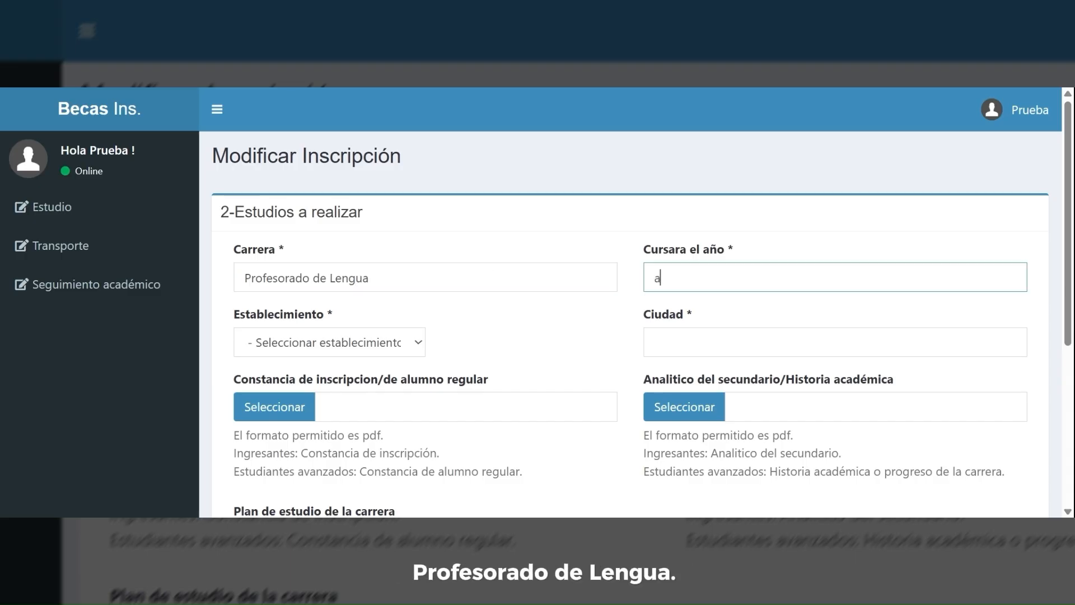
key(BackSpace)
text(1)
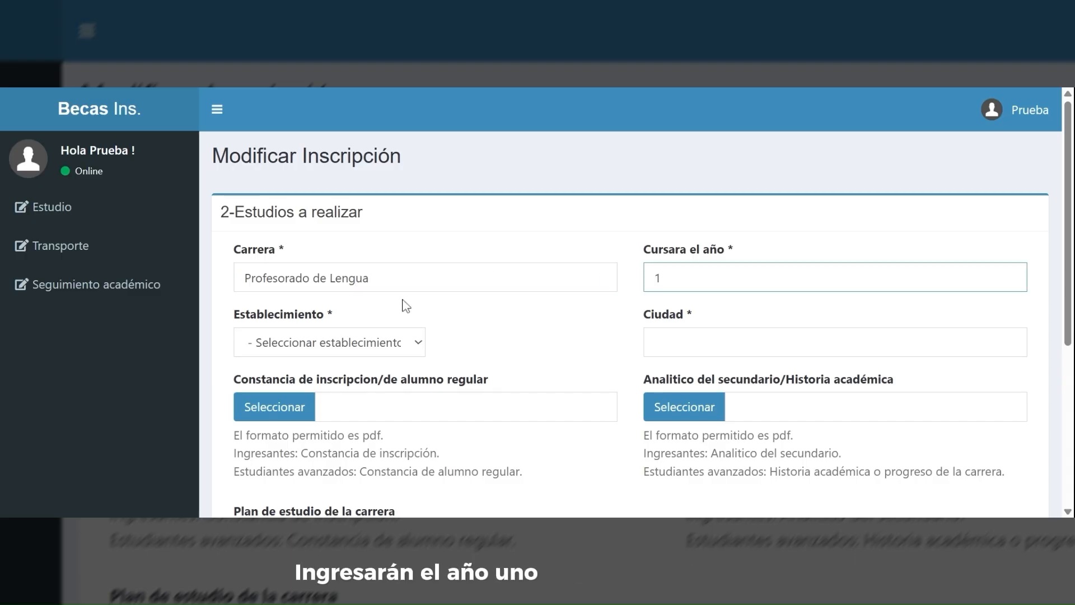
- Set establishment Otro with name ISFDYT 33 and city Tres Arroyos
click(392, 343)
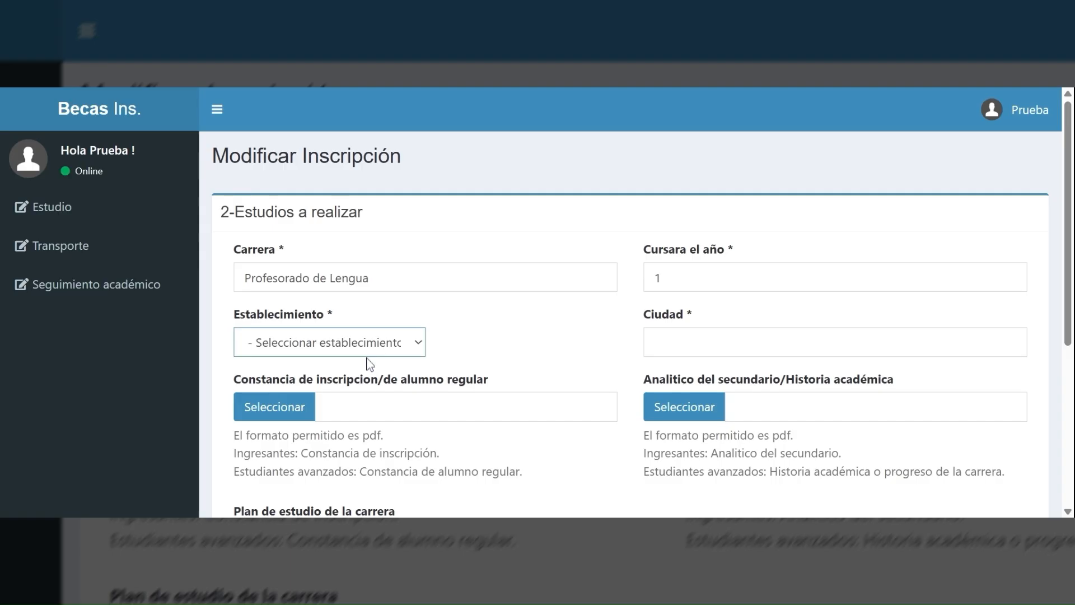
click(297, 415)
click(492, 338)
text(a)
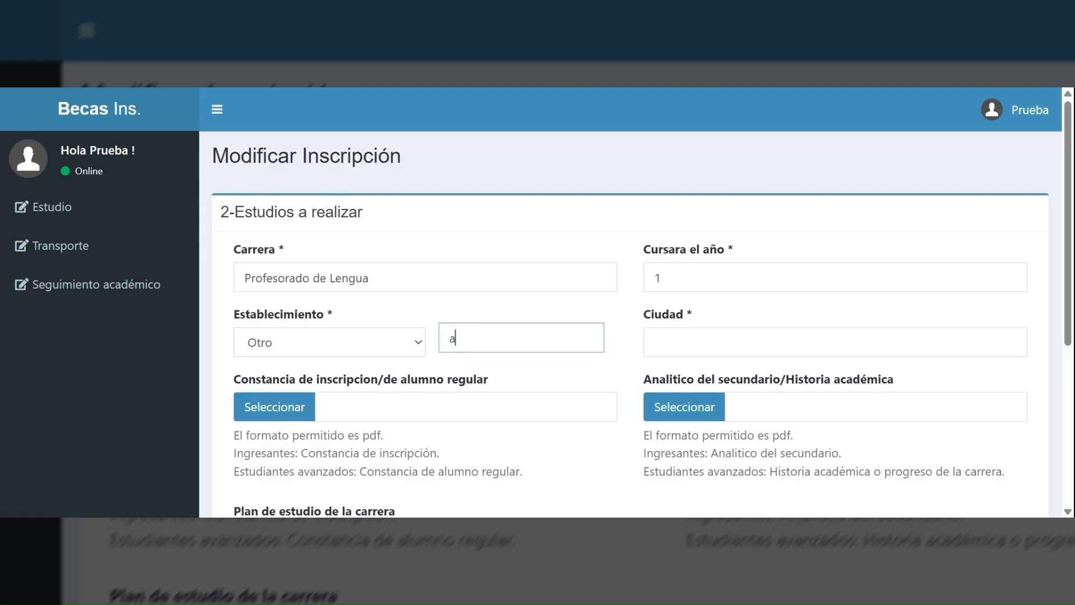
key(BackSpace)
text(IS)
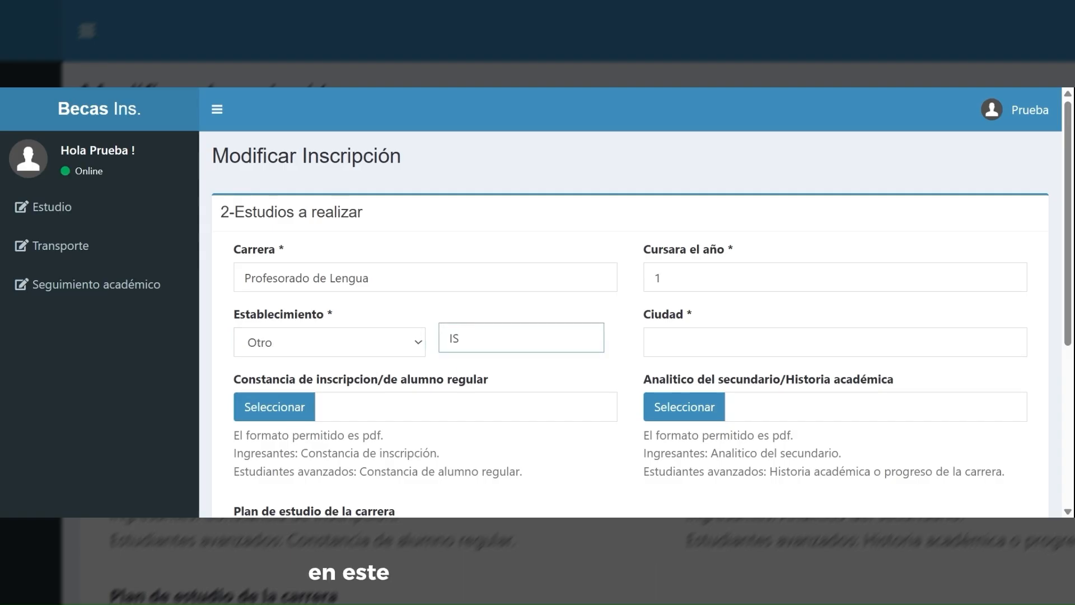
text(FDYT 33)
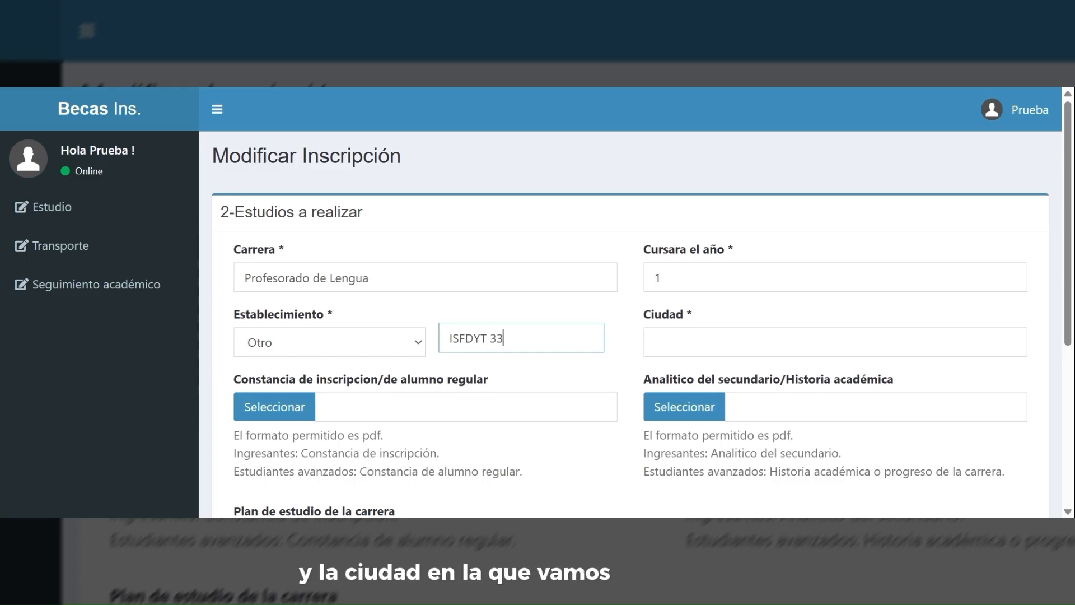
scroll(630, 303, down, 1)
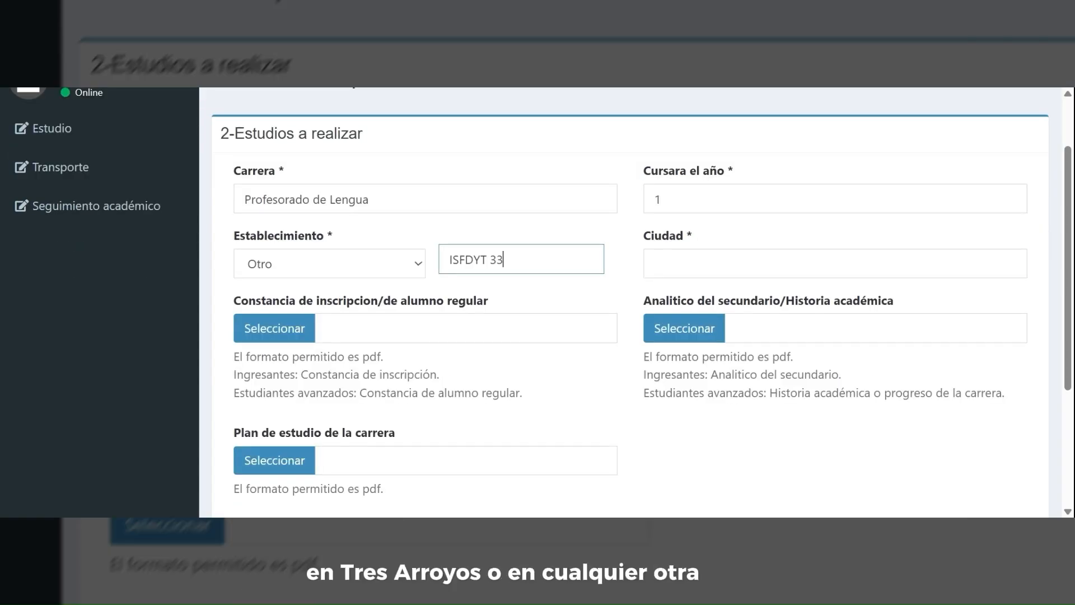
click(835, 263)
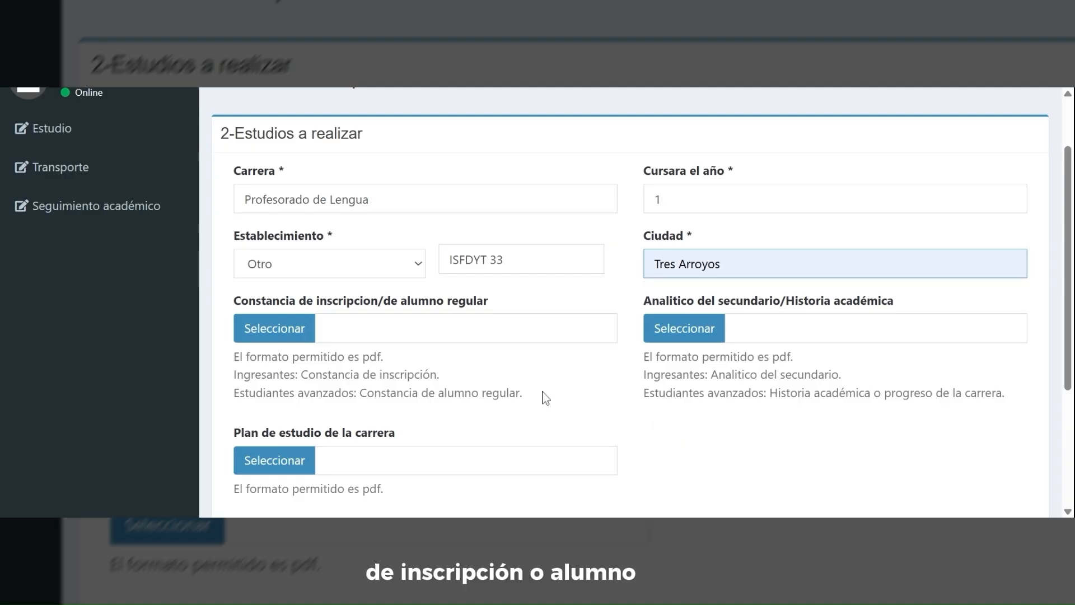
click(269, 332)
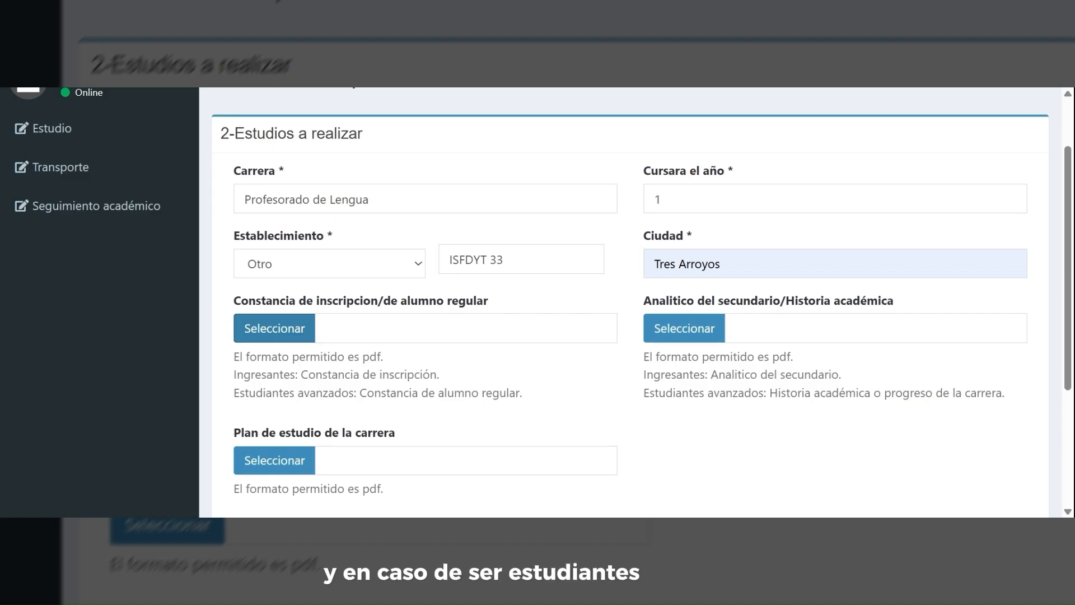
- Attach the enrollment certificate (constancia) PDF
click(596, 437)
triple_click(389, 359)
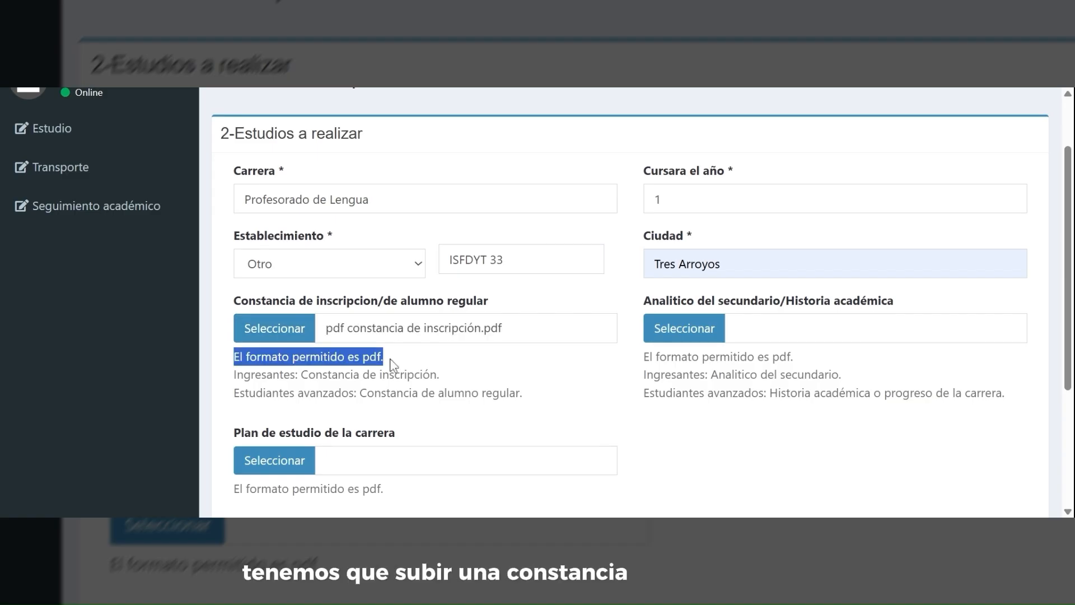
click(406, 359)
drag(234, 374, 446, 383)
drag(231, 393, 520, 392)
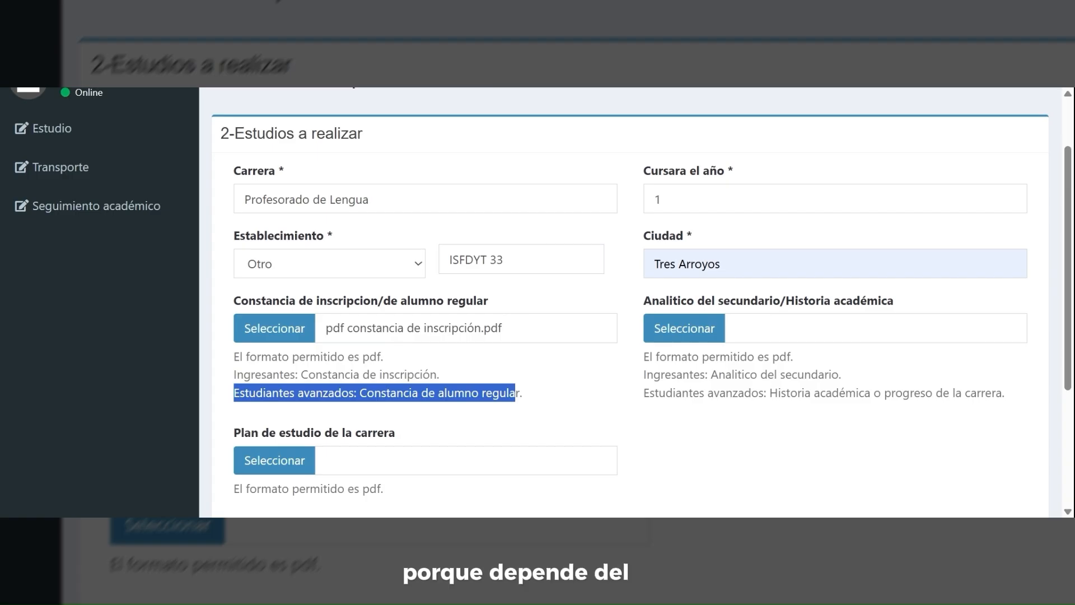
click(549, 402)
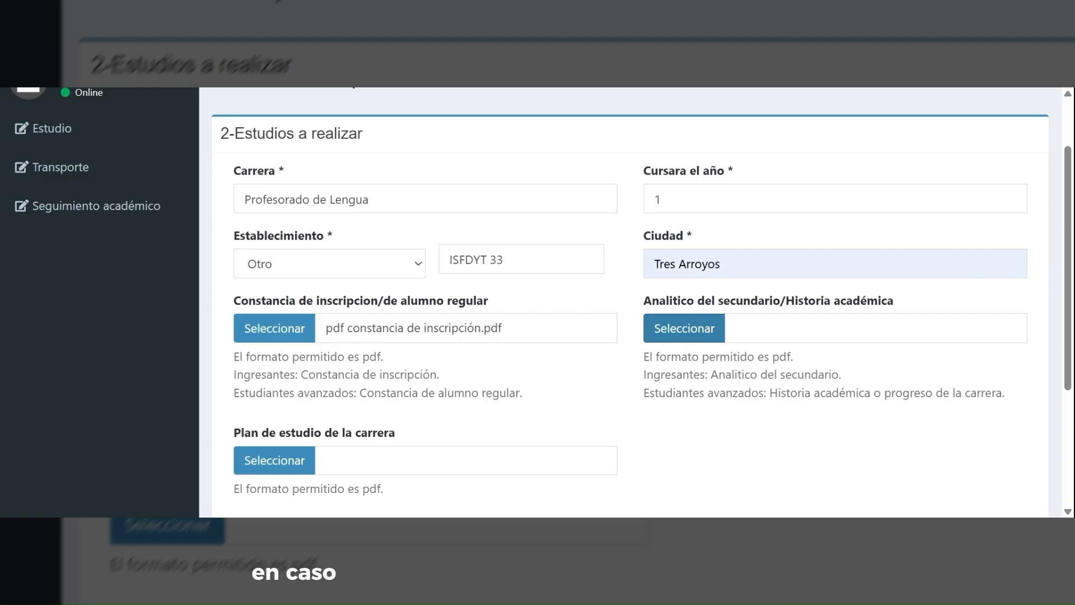
- Attach the secondary transcript (analítico) PDF
click(600, 375)
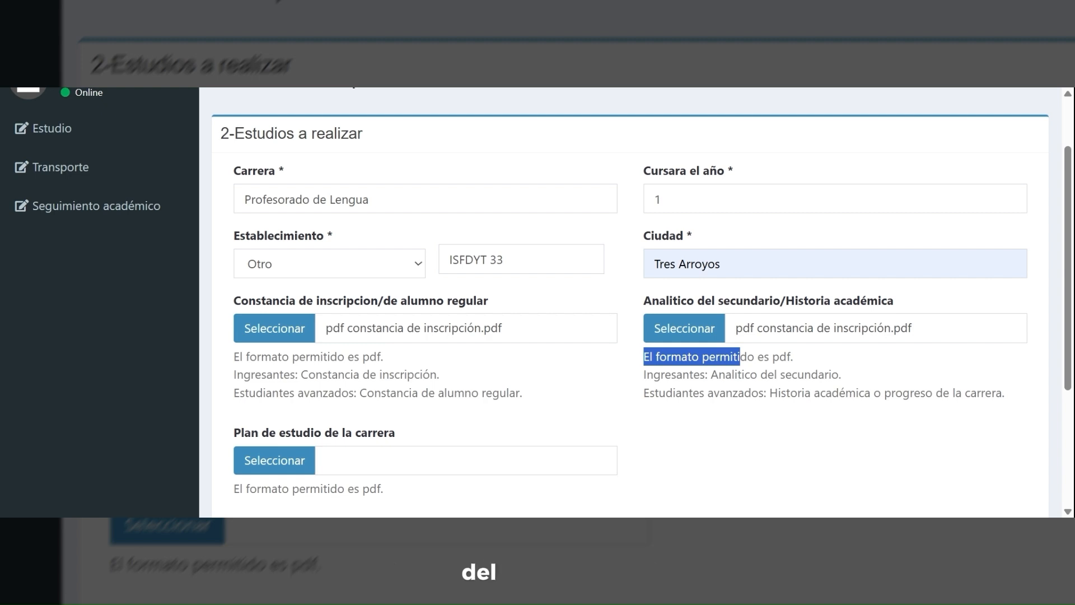
drag(638, 379, 877, 377)
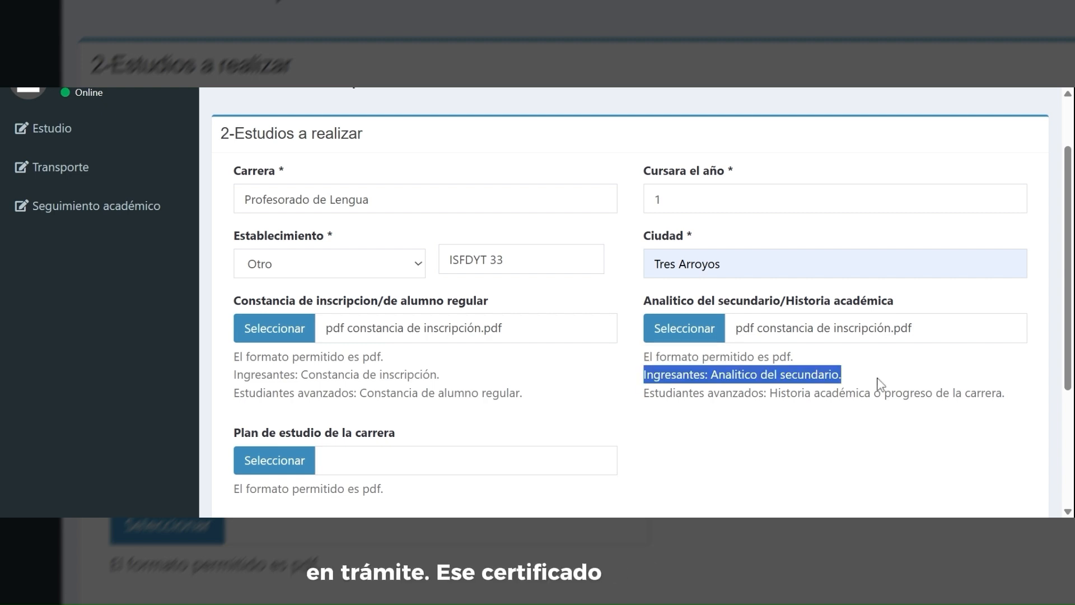
click(636, 392)
drag(639, 392, 981, 393)
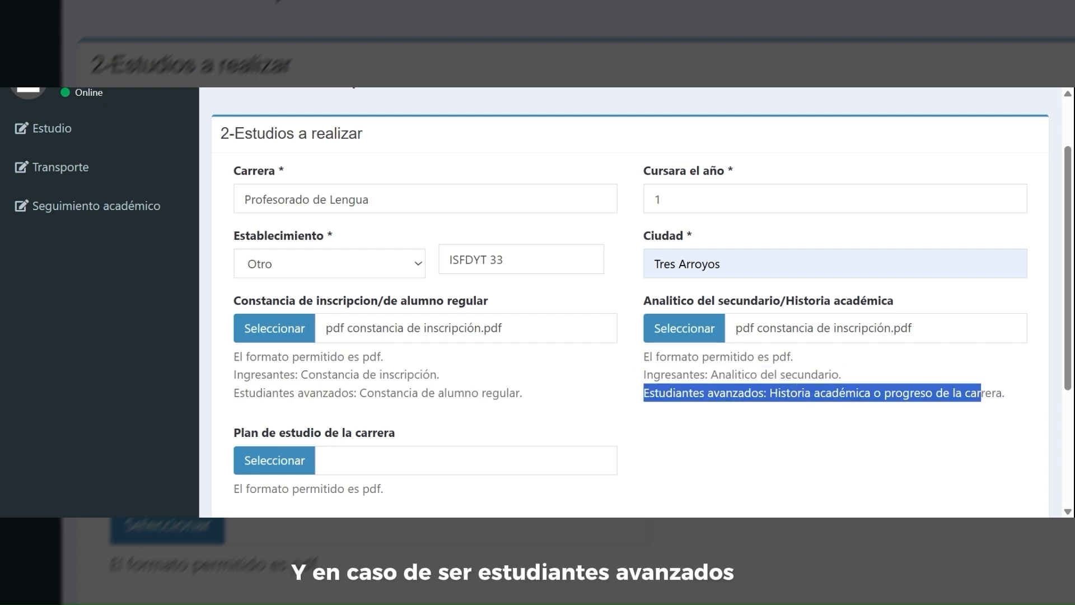
click(1010, 403)
- Attach the study plan PDF and save the Académica step
scroll(855, 399, down, 2)
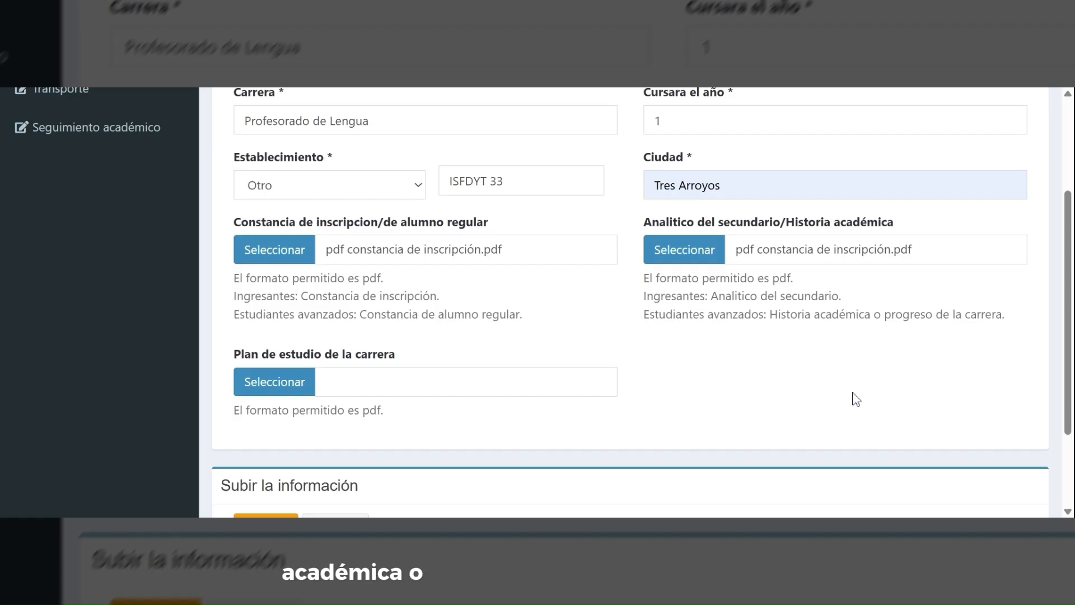
drag(232, 409, 425, 420)
click(323, 344)
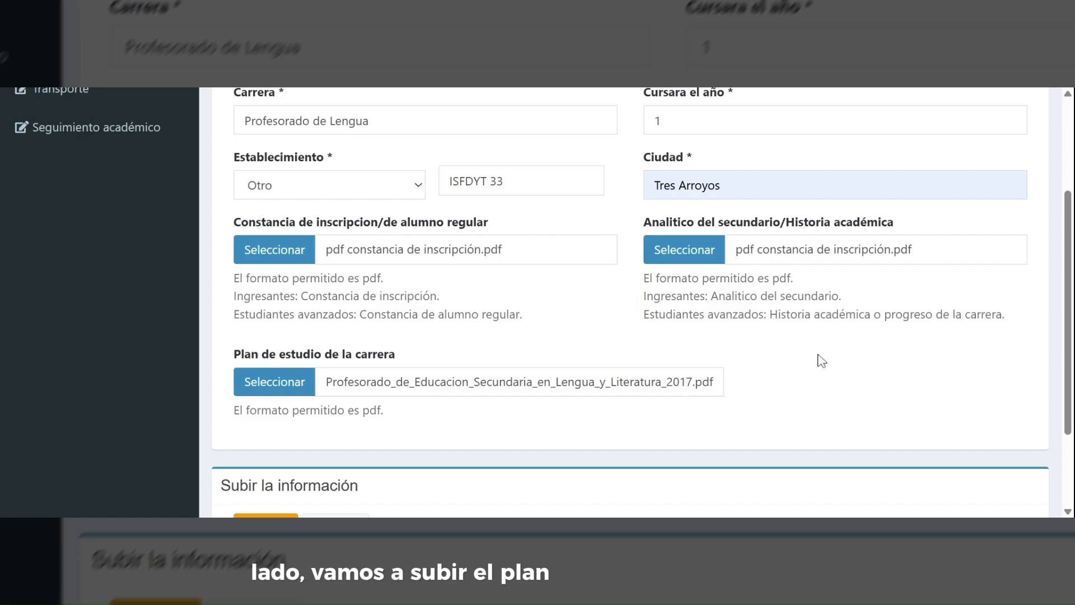
scroll(818, 360, down, 2)
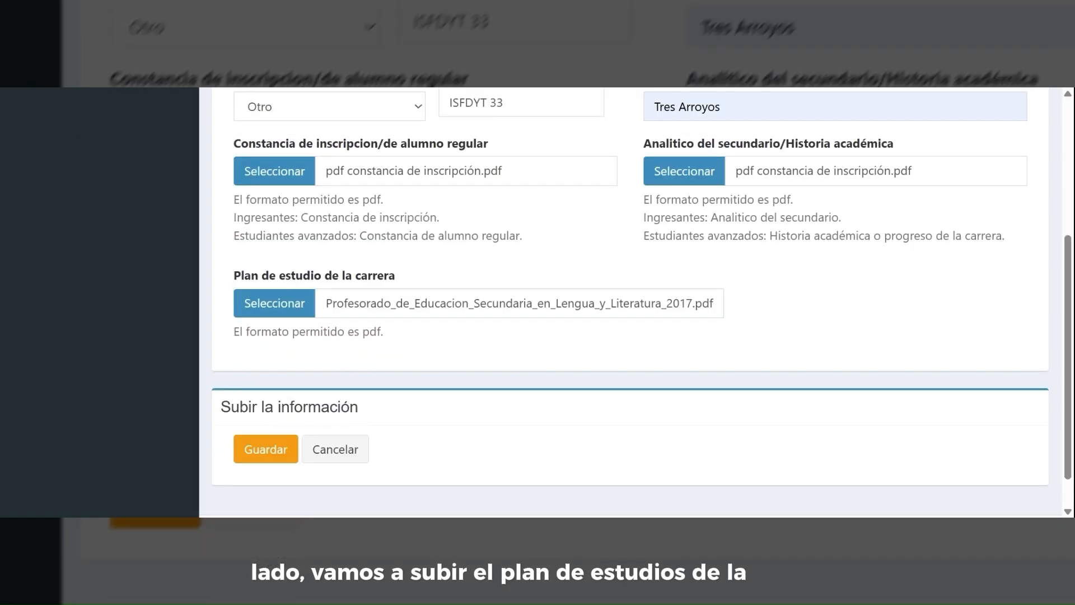
click(263, 453)
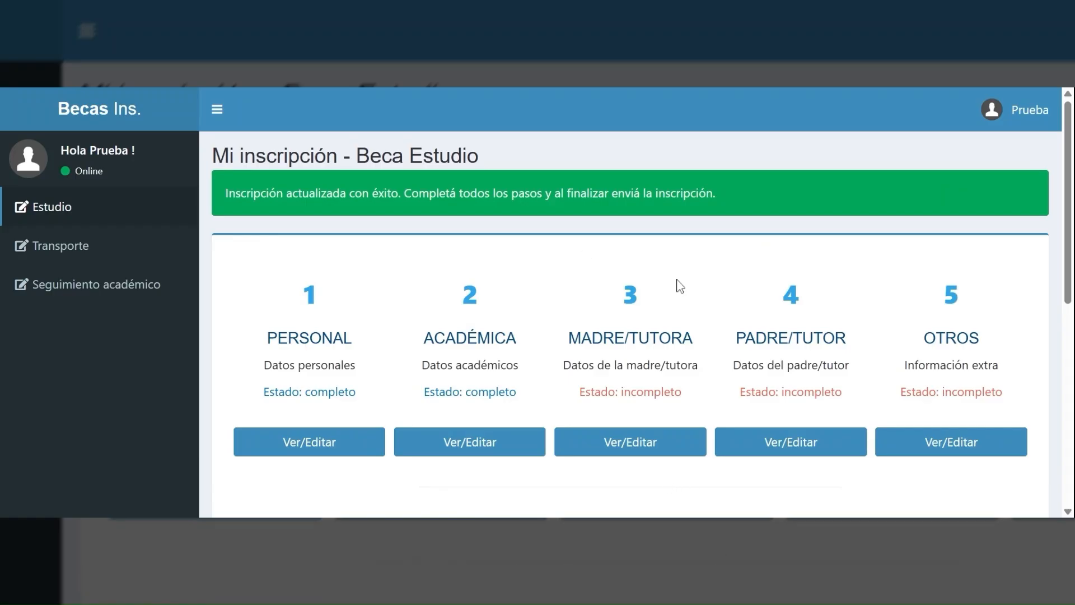
- Open the MADRE/TUTORA form, read the missing-guardian notice, and reach the Nombre/s field
click(655, 447)
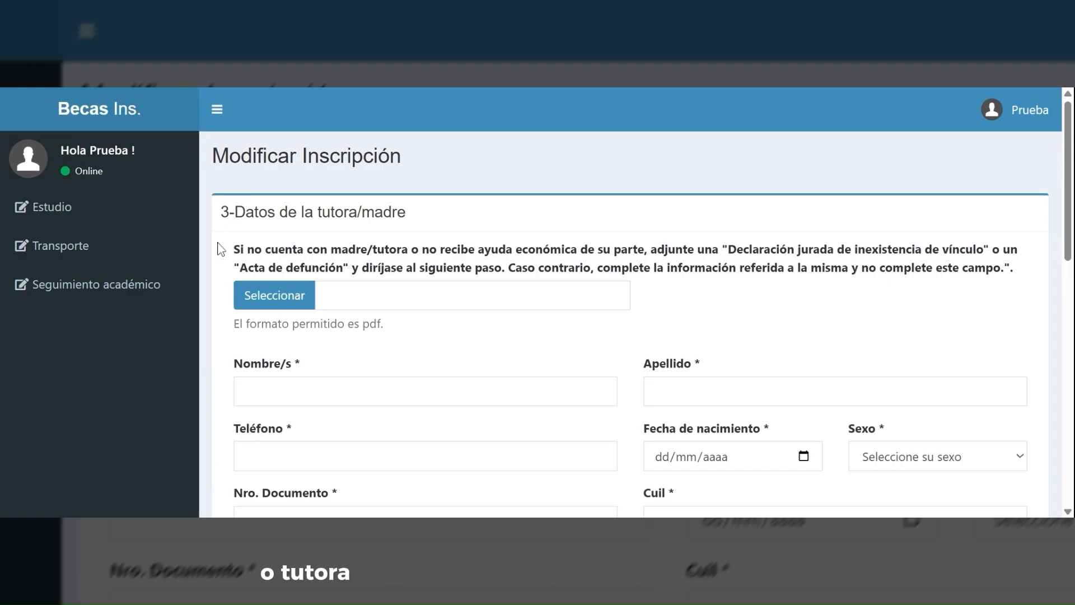
drag(233, 251, 989, 250)
drag(238, 267, 474, 274)
click(363, 276)
click(566, 269)
drag(598, 269, 1006, 282)
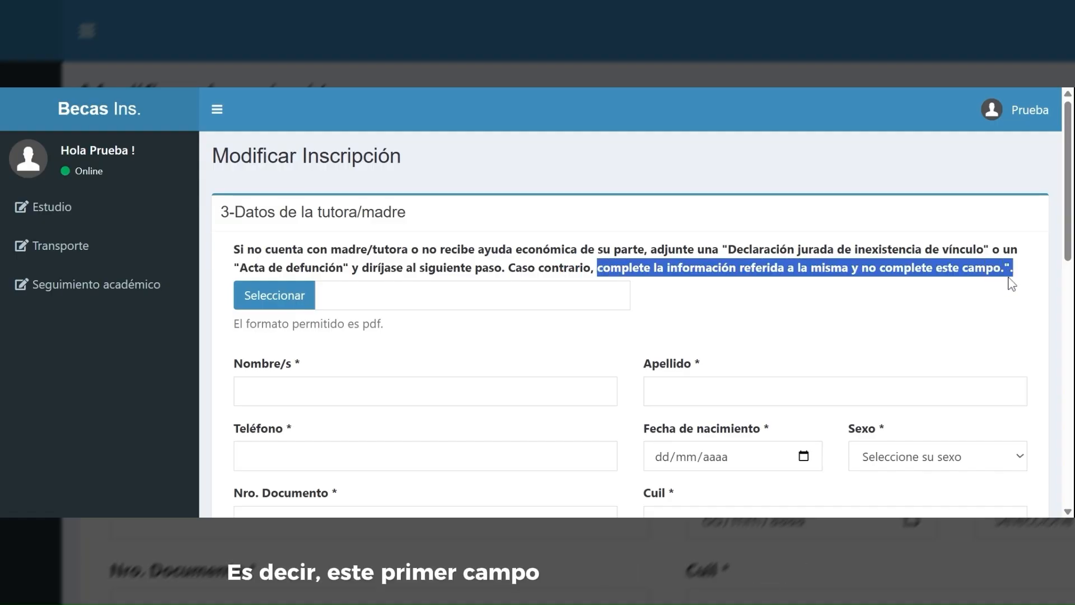
click(1013, 296)
scroll(304, 112, down, 2)
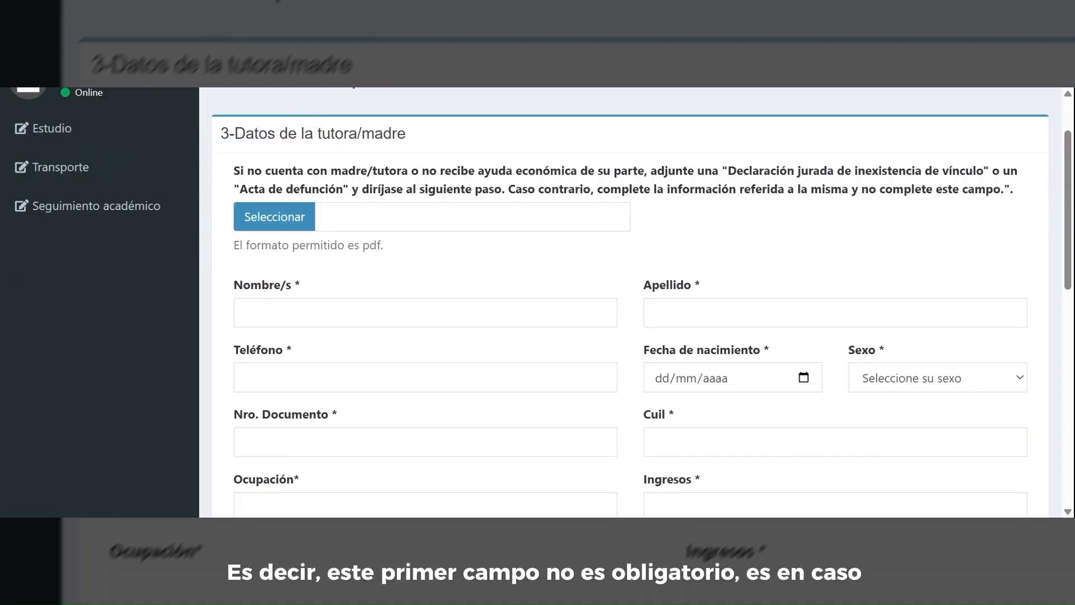
click(434, 312)
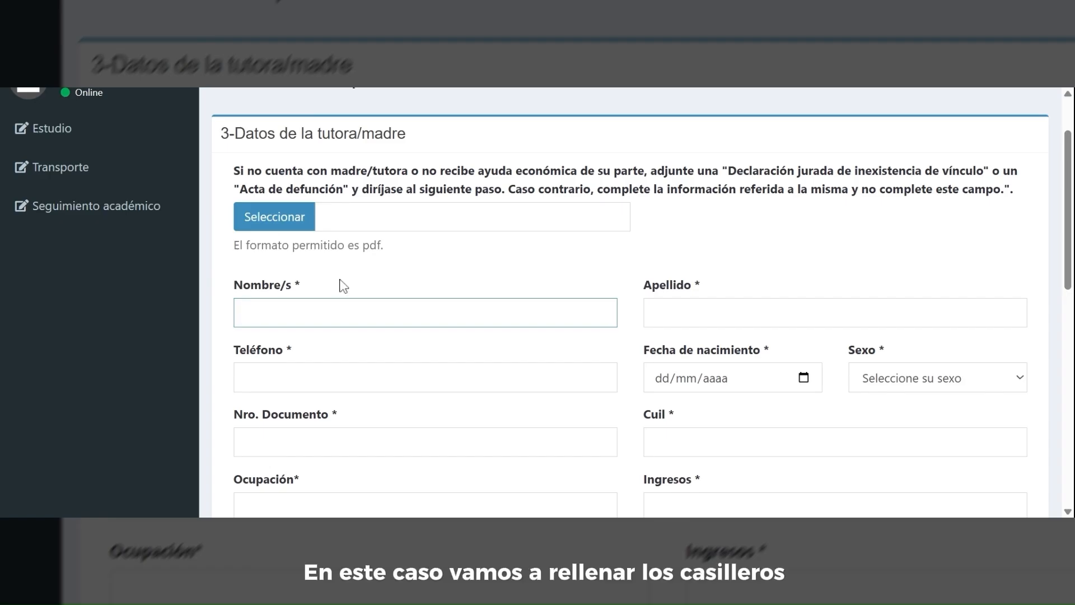
- Enter placeholder first name, surname and phone number for the mother
text(xxxxxxxxxxxx)
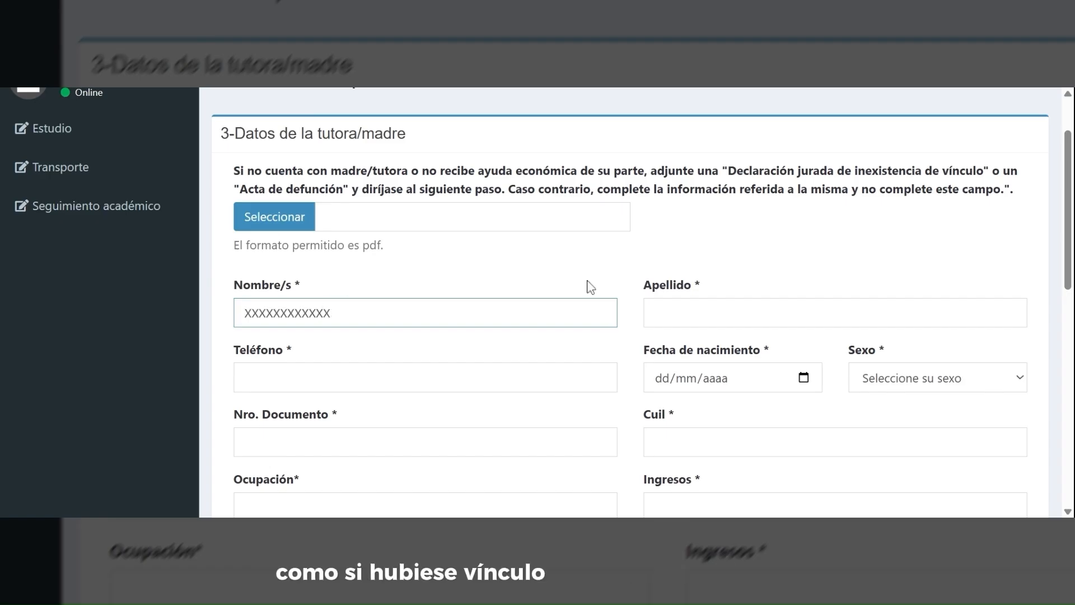
key(Tab)
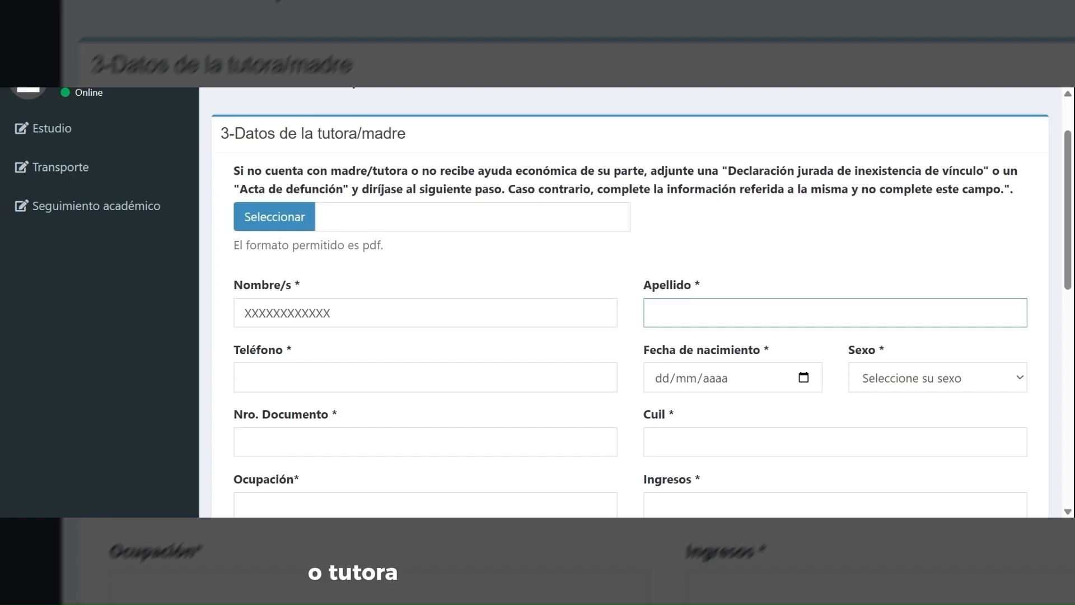
text(xxxxxxxxxxxxxx)
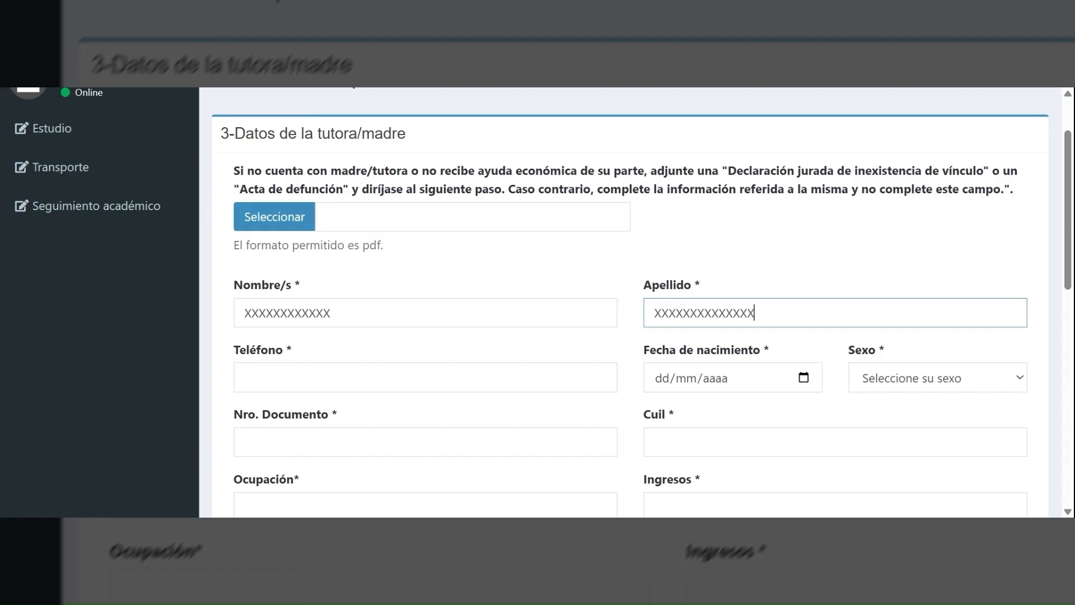
click(339, 380)
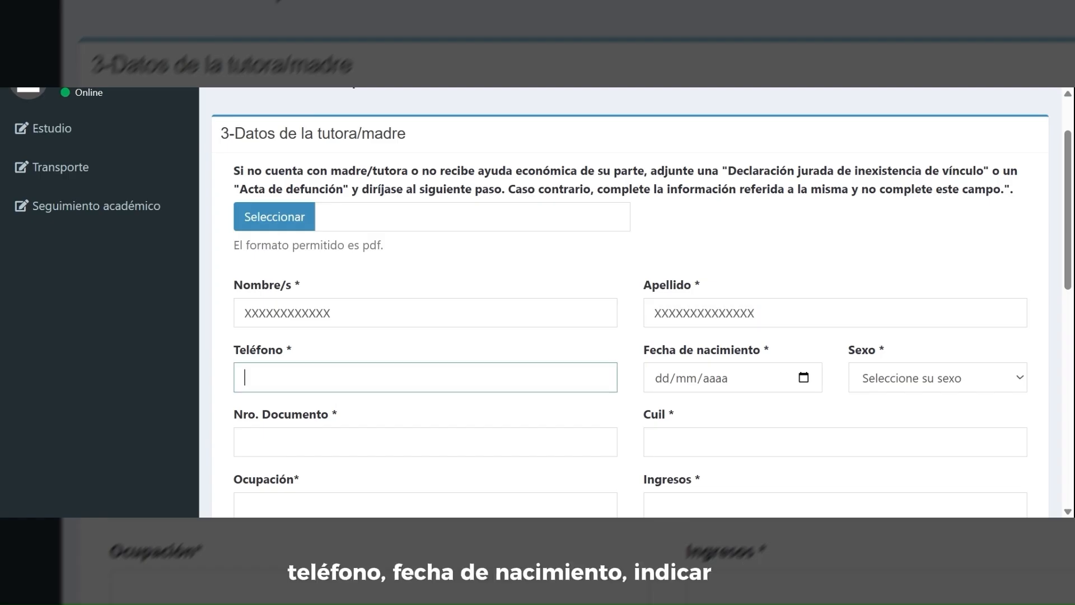
text(000)
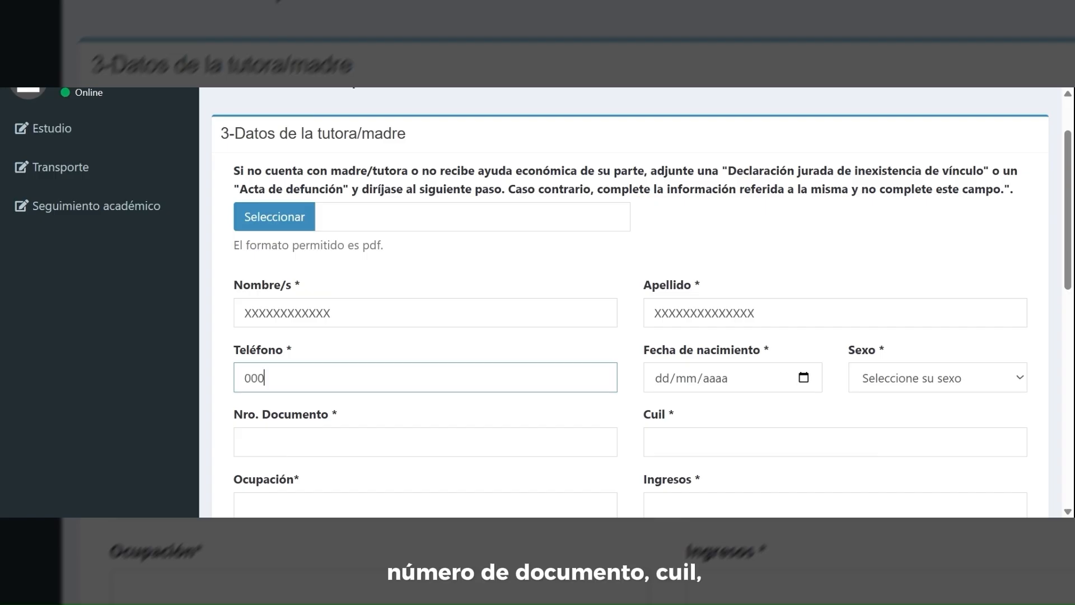
text(000000000)
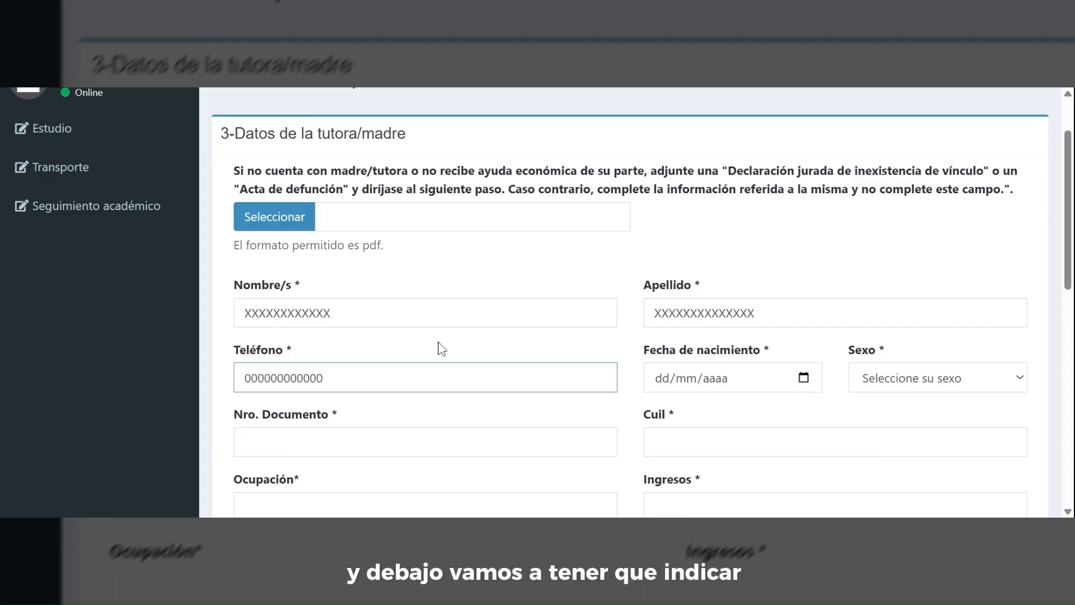
scroll(438, 347, down, 2)
scroll(629, 371, up, 1)
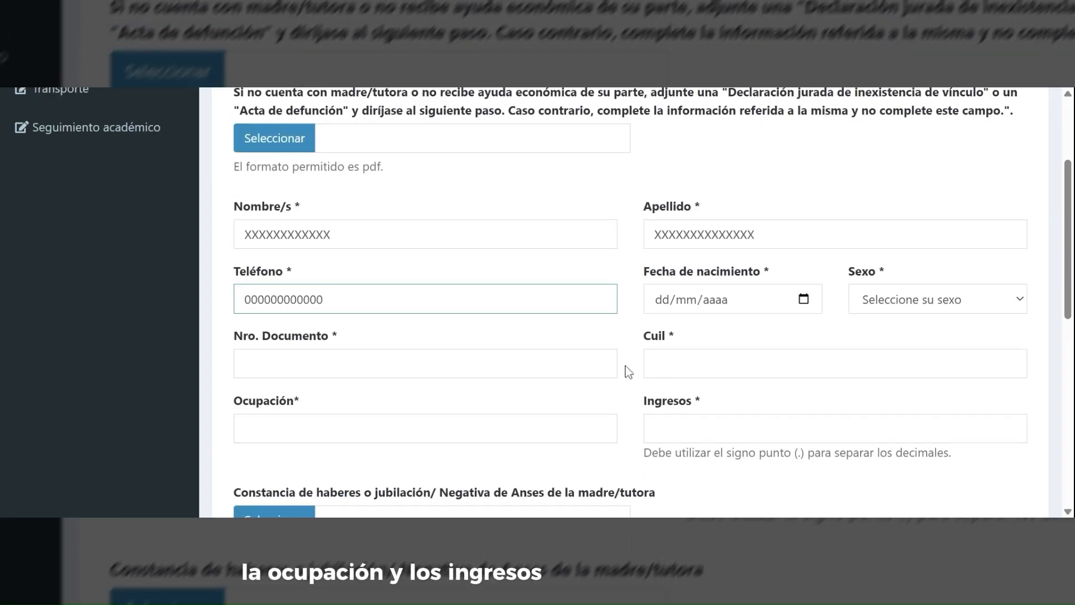
key(ctrl+a)
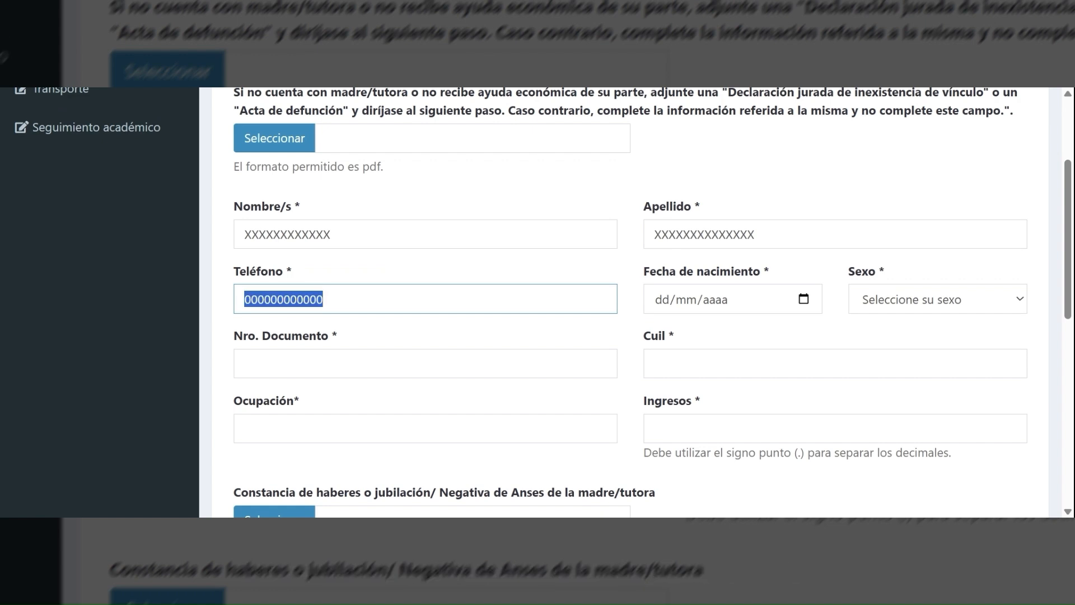
click(332, 234)
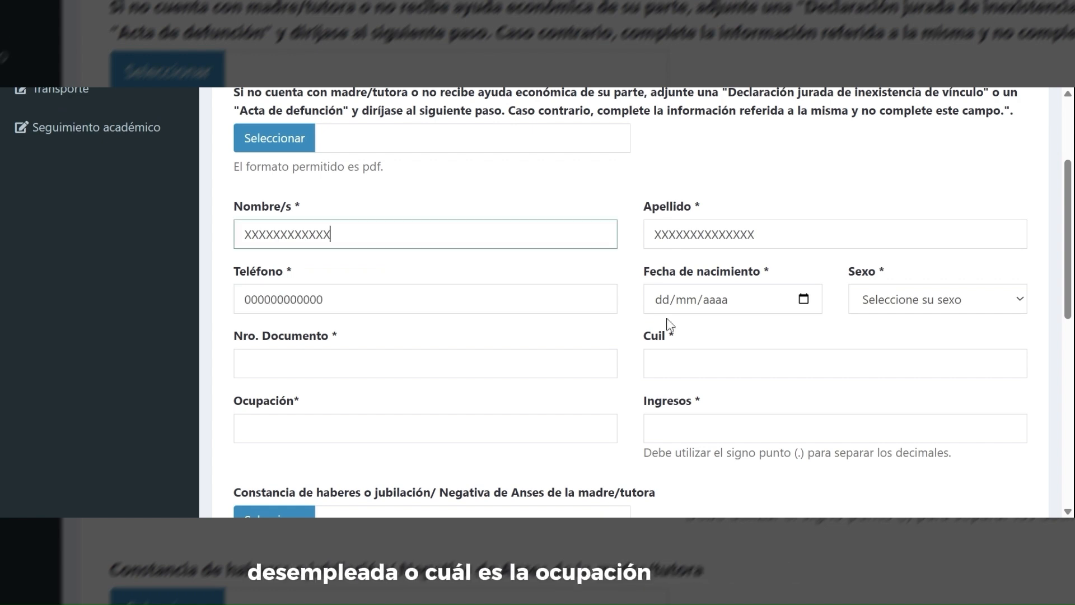
- Set the mother's birth date, sex Femenino and a placeholder document number
click(661, 302)
text(11111/1111)
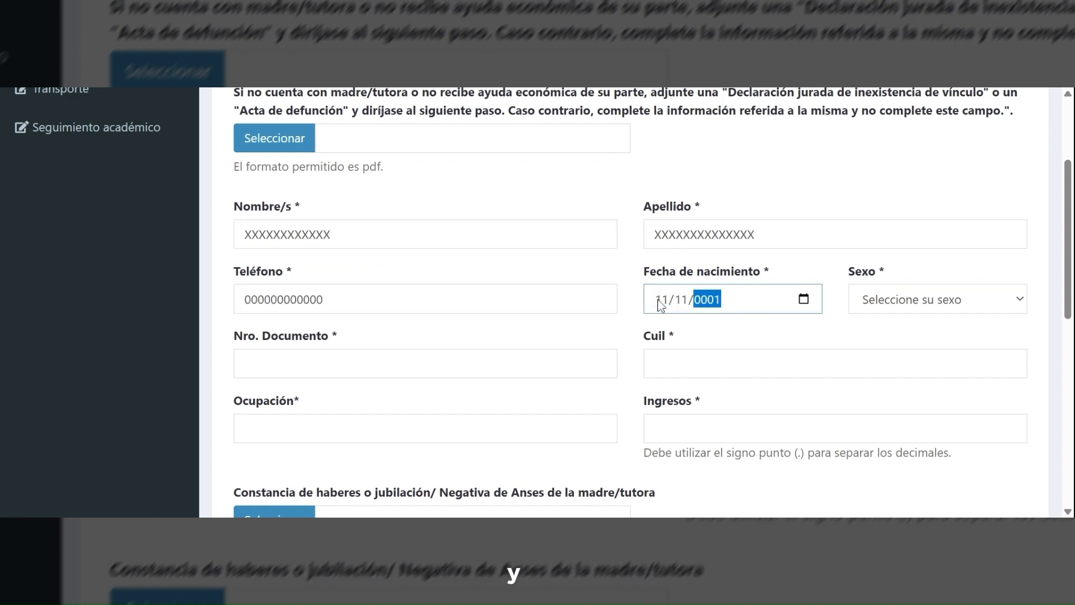
key(Tab)
key(Down)
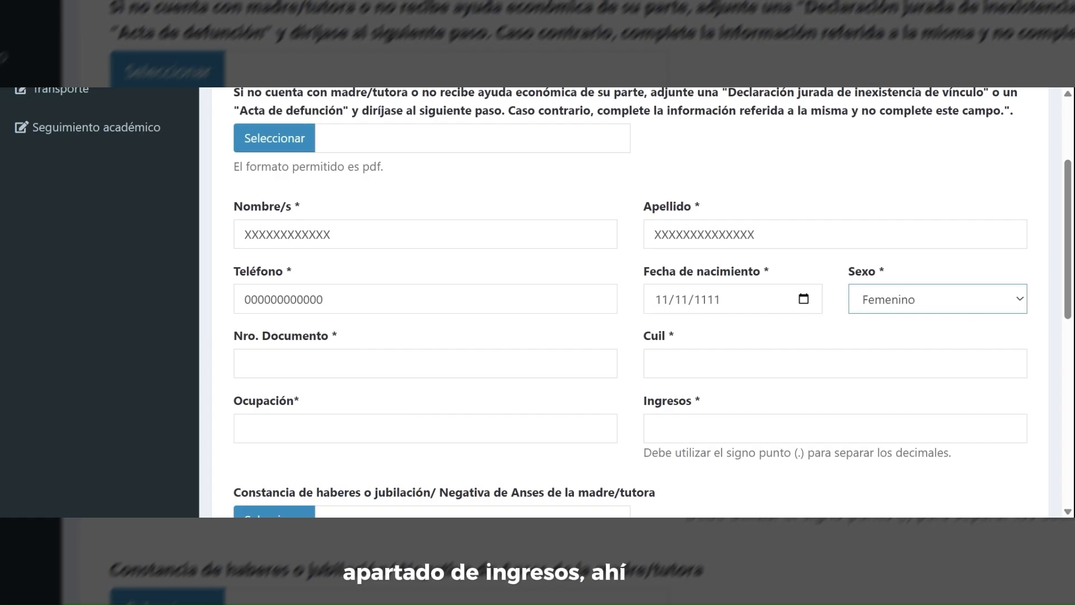
key(Tab)
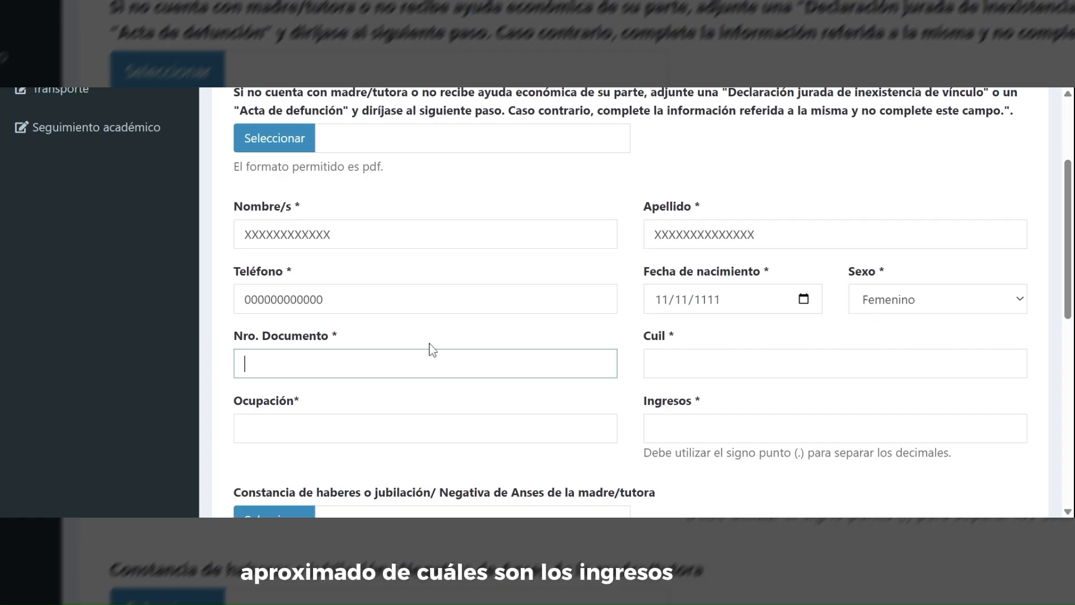
text(00000000000000)
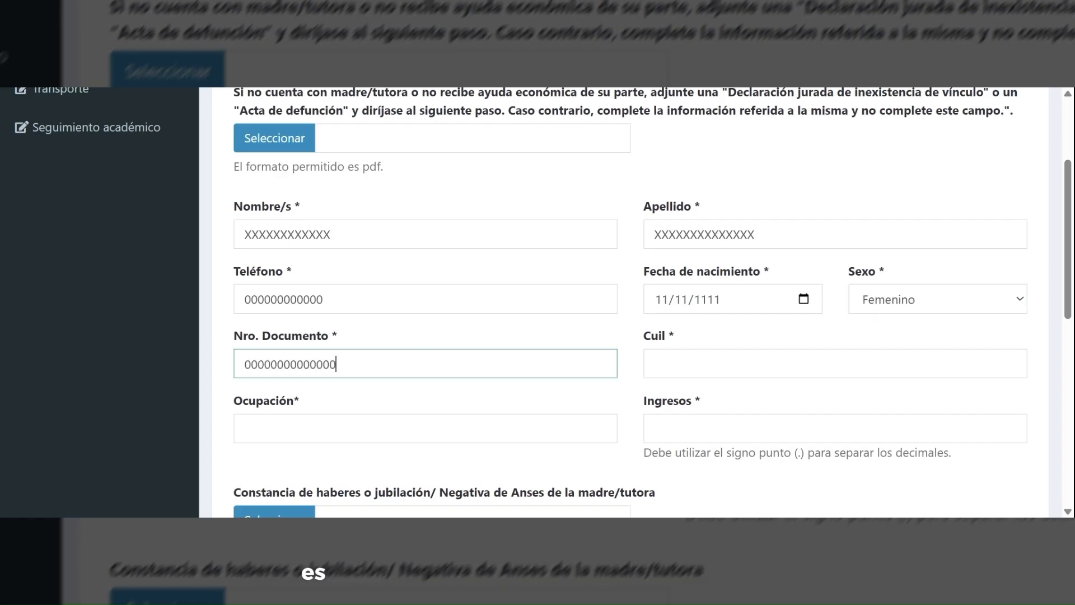
- Enter a placeholder Cuil, occupation Empleada and monthly income 600000
key(Tab)
text(000000)
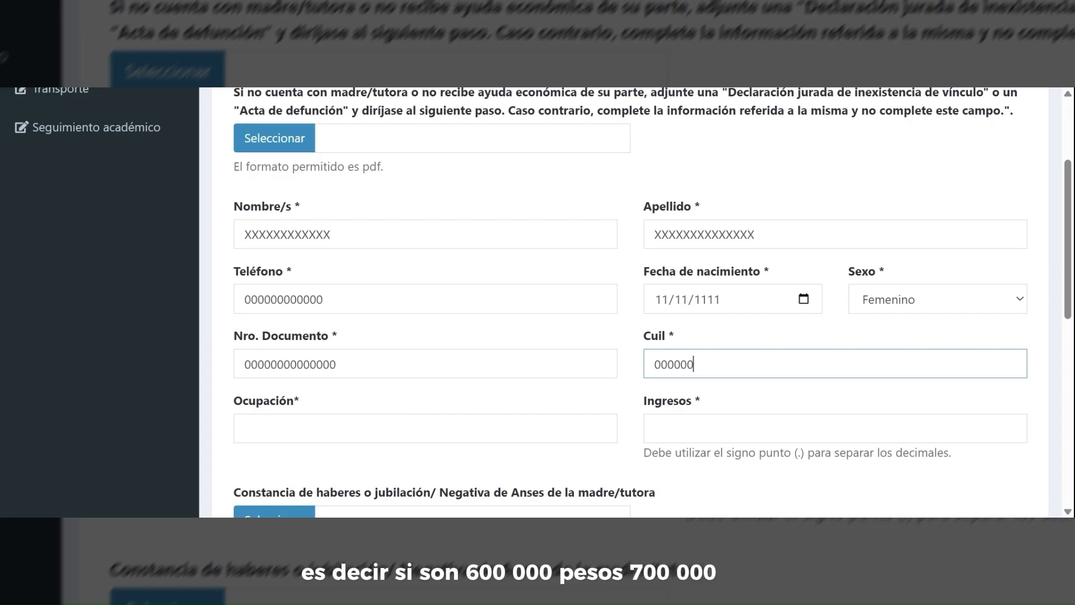
text(00000000000)
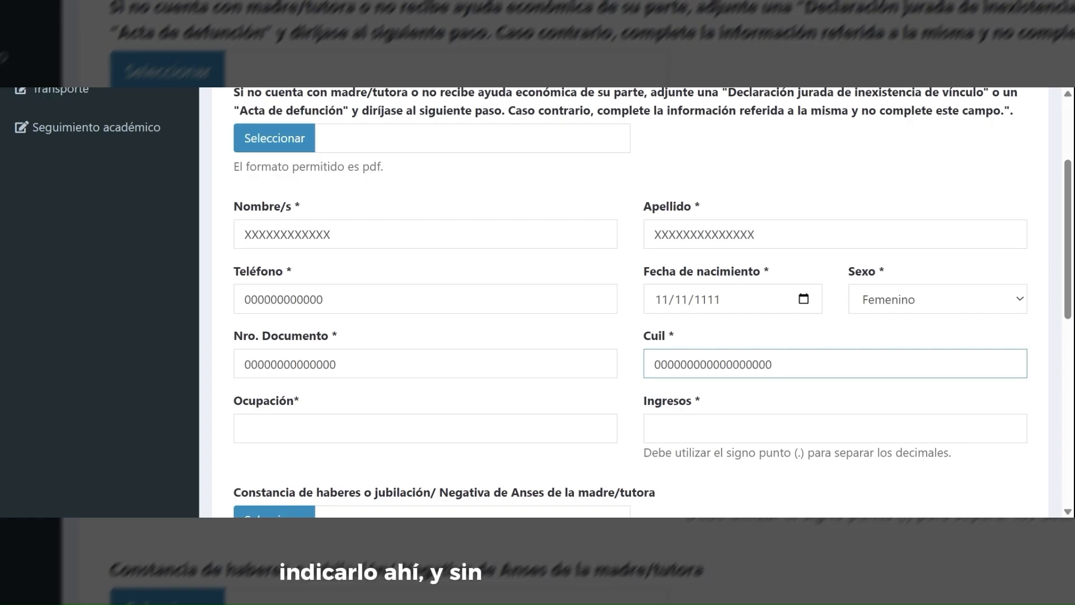
key(Tab)
text(a)
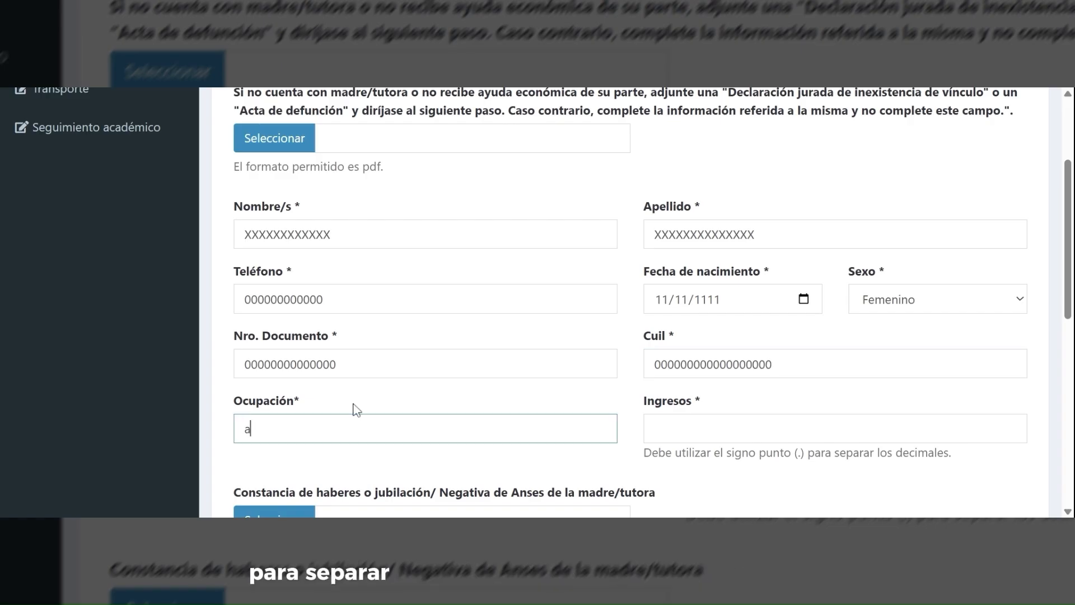
key(BackSpace)
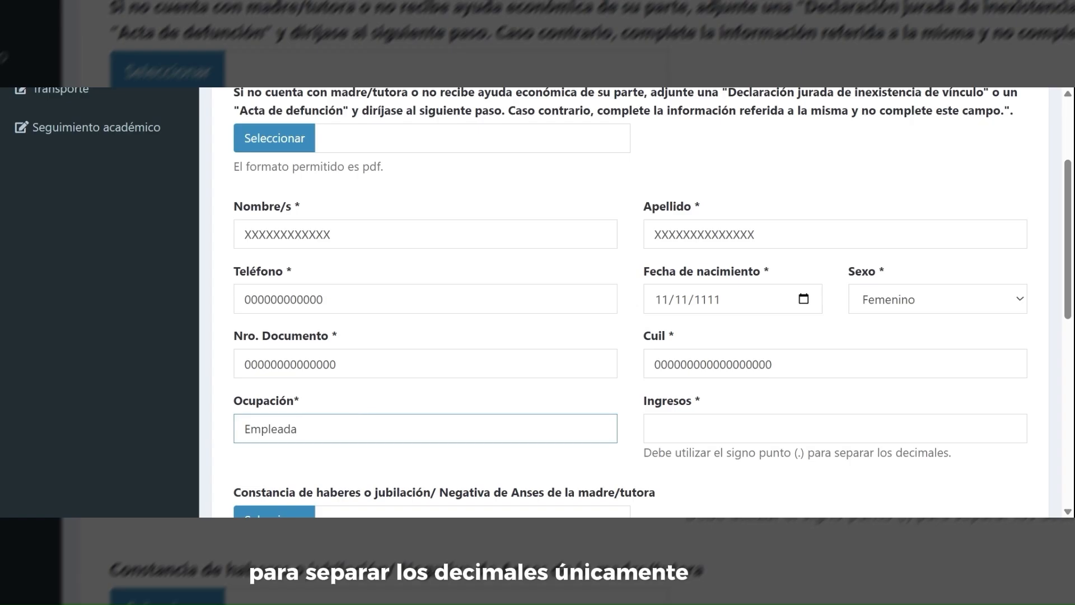
key(Tab)
text(6)
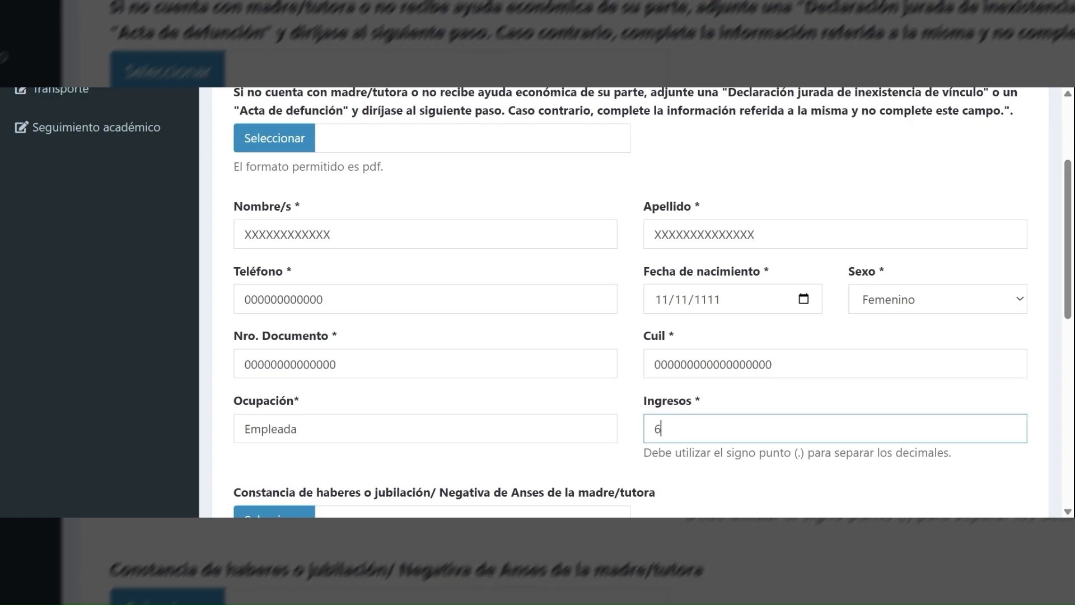
text(000)
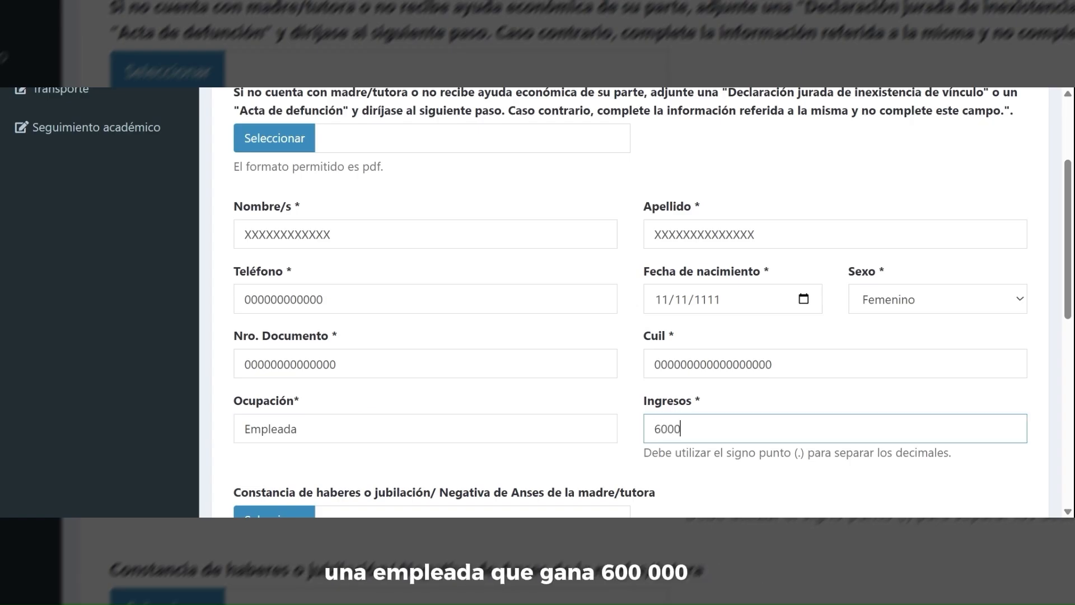
key(BackSpace)
text(0000)
- Attach RECIBO DE SUELDO.pdf as the mother/tutor's Constancia de haberes
scroll(506, 408, down, 1)
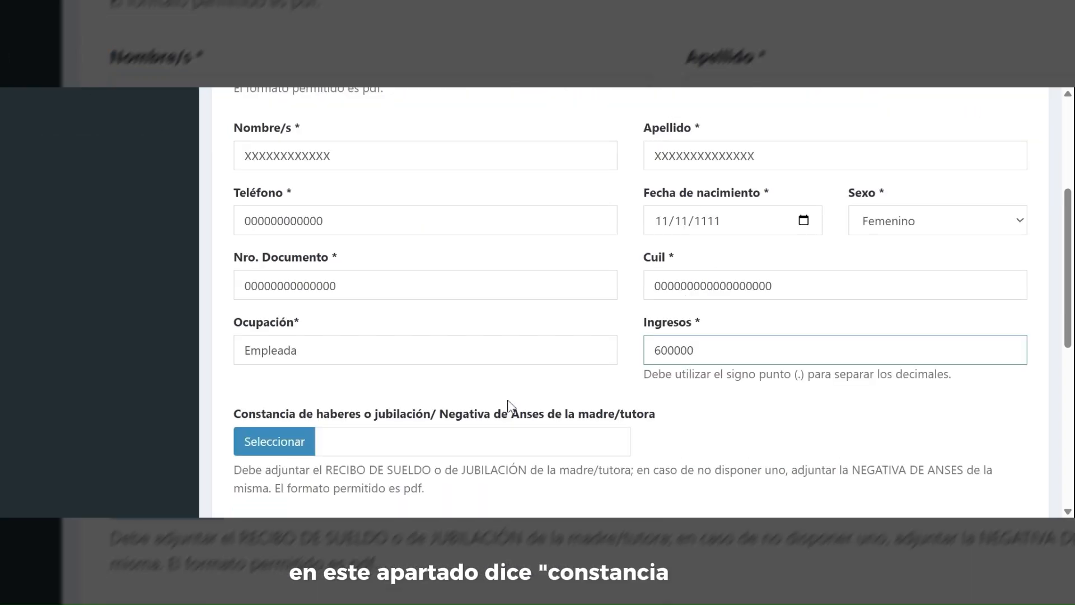
scroll(507, 408, down, 1)
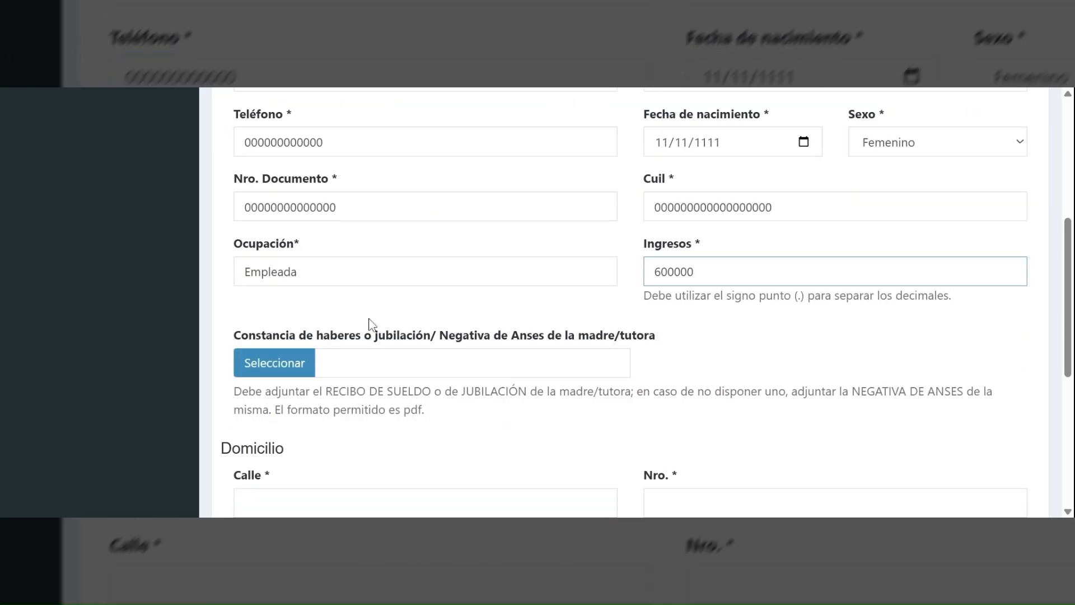
click(277, 369)
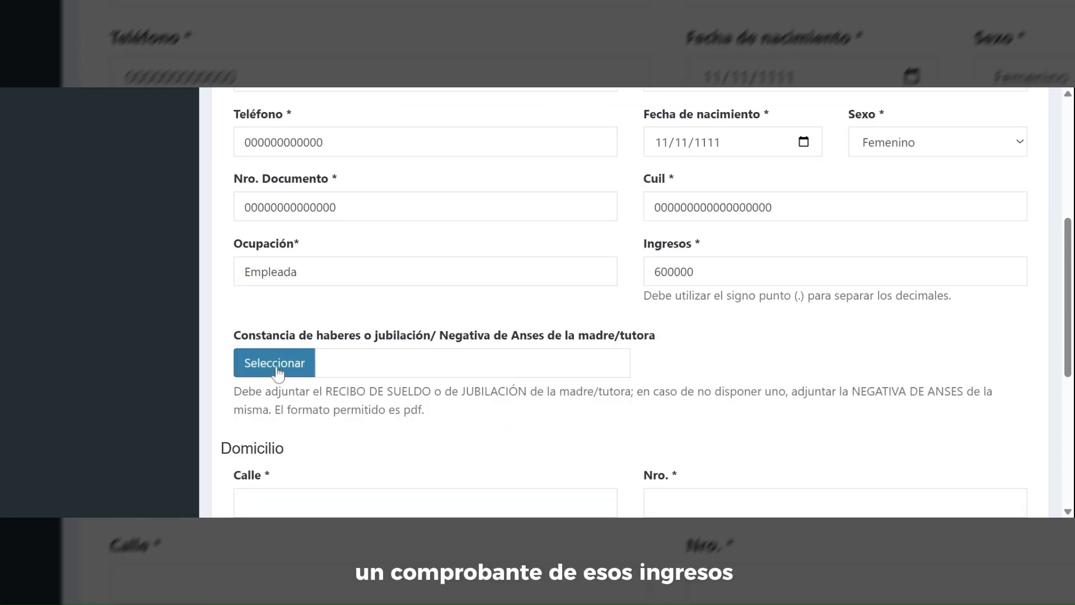
double_click(417, 334)
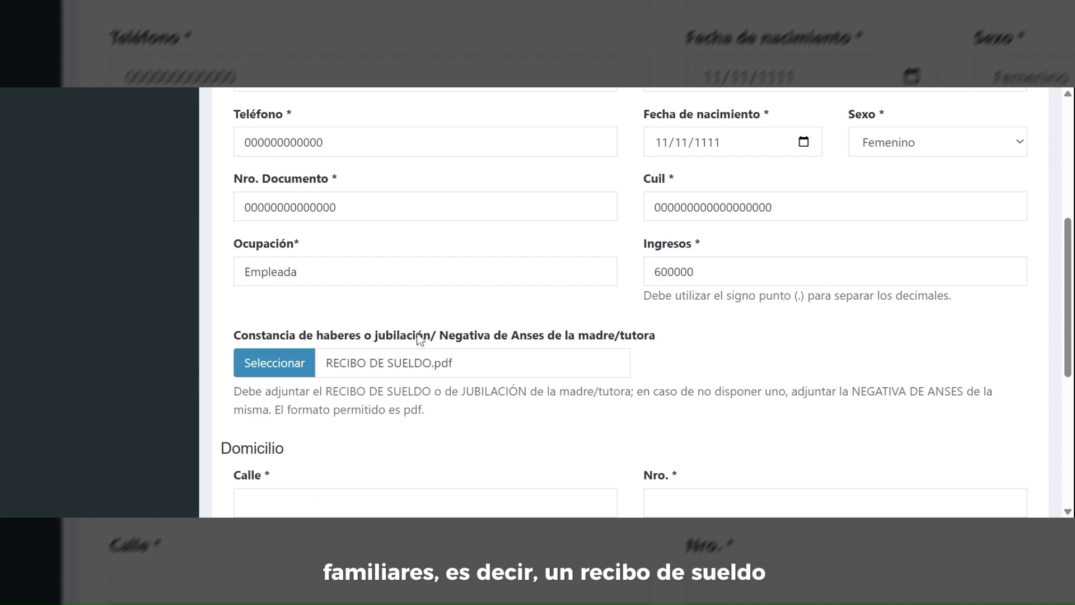
drag(223, 402, 664, 407)
click(664, 407)
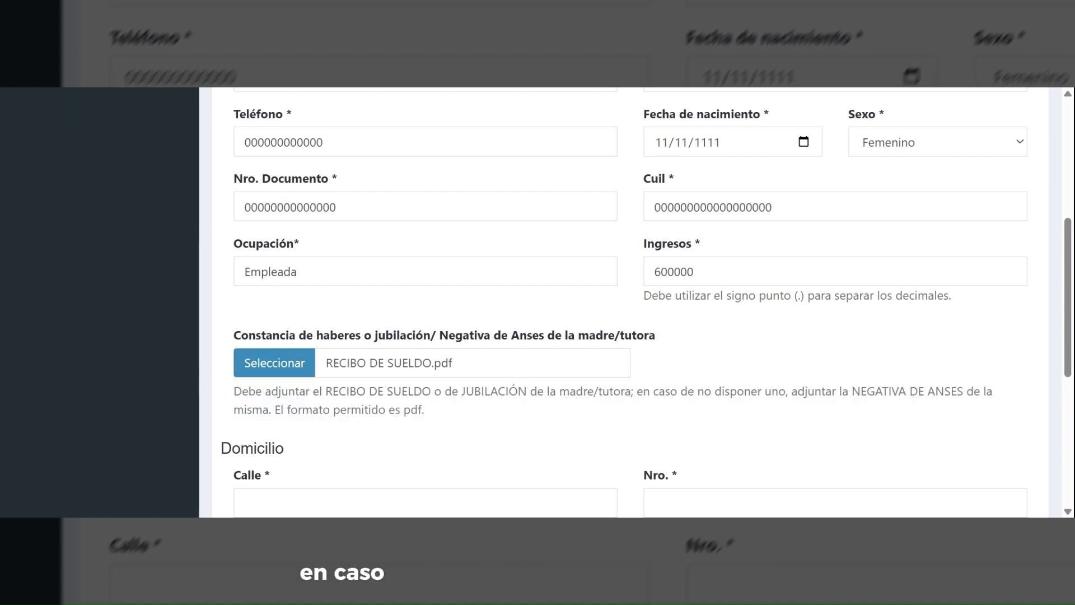
scroll(664, 407, down, 1)
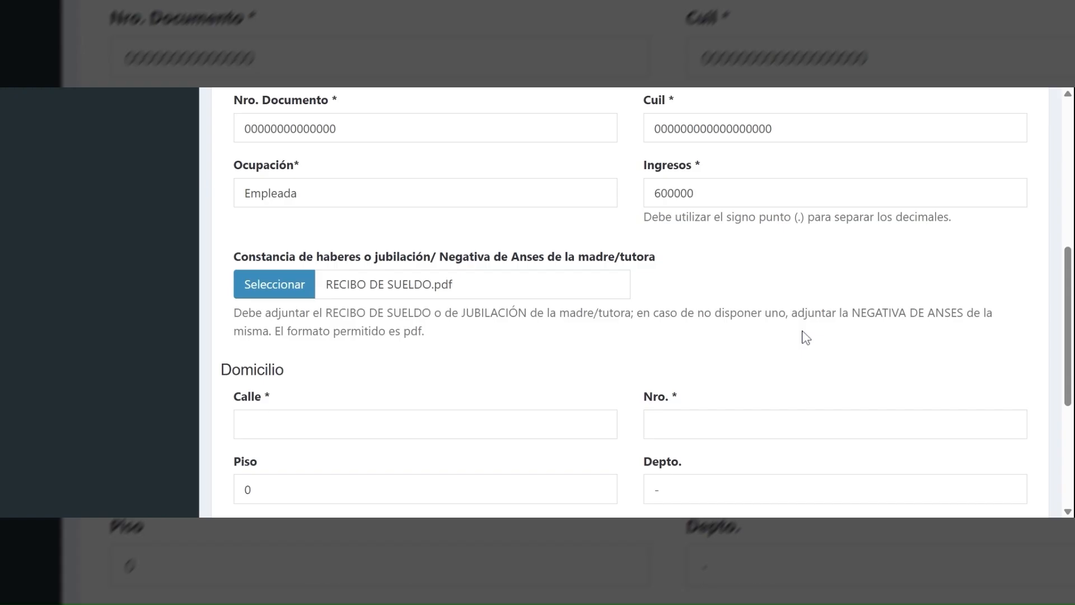
scroll(794, 330, down, 1)
click(396, 346)
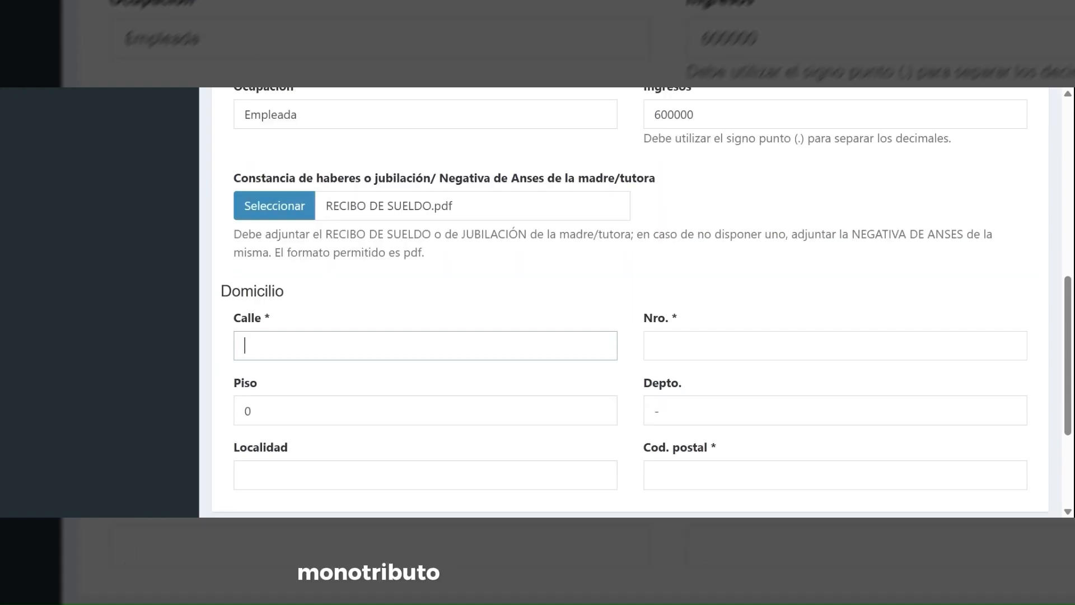
text(a)
key(BackSpace)
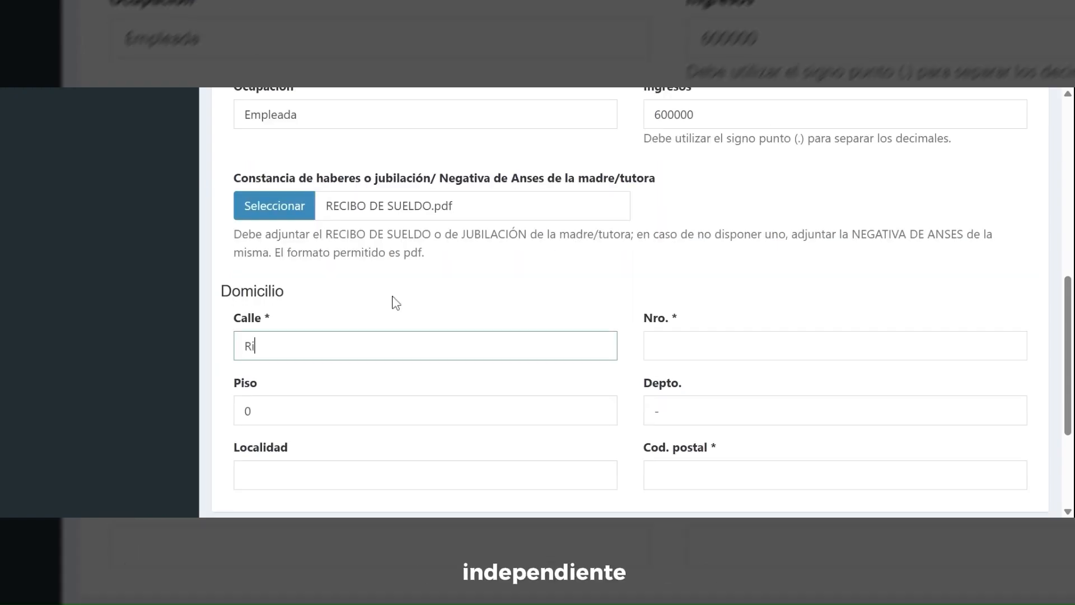
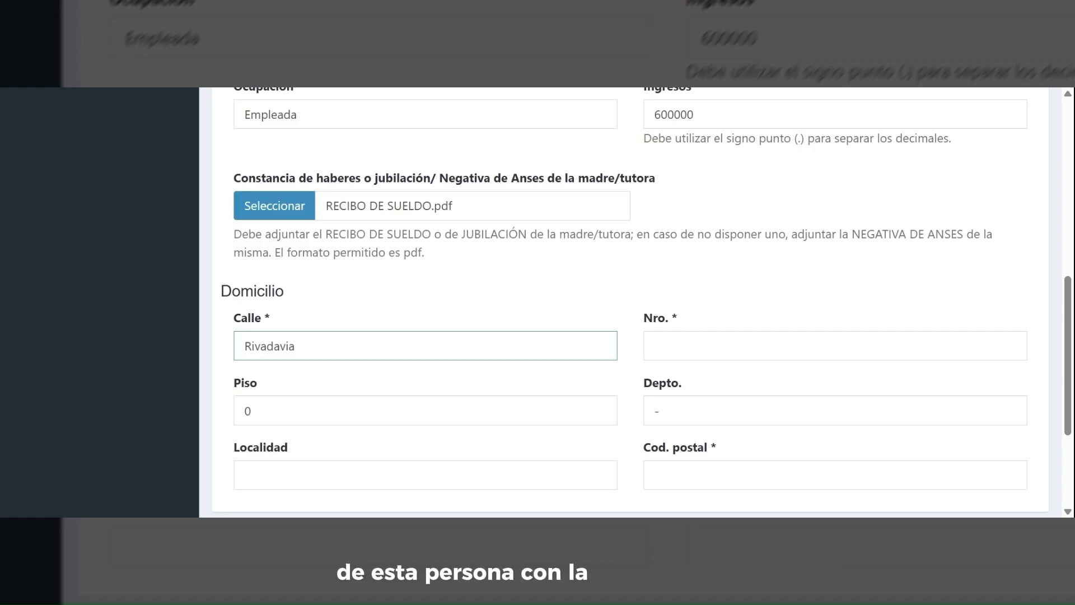
key(Tab)
text(1)
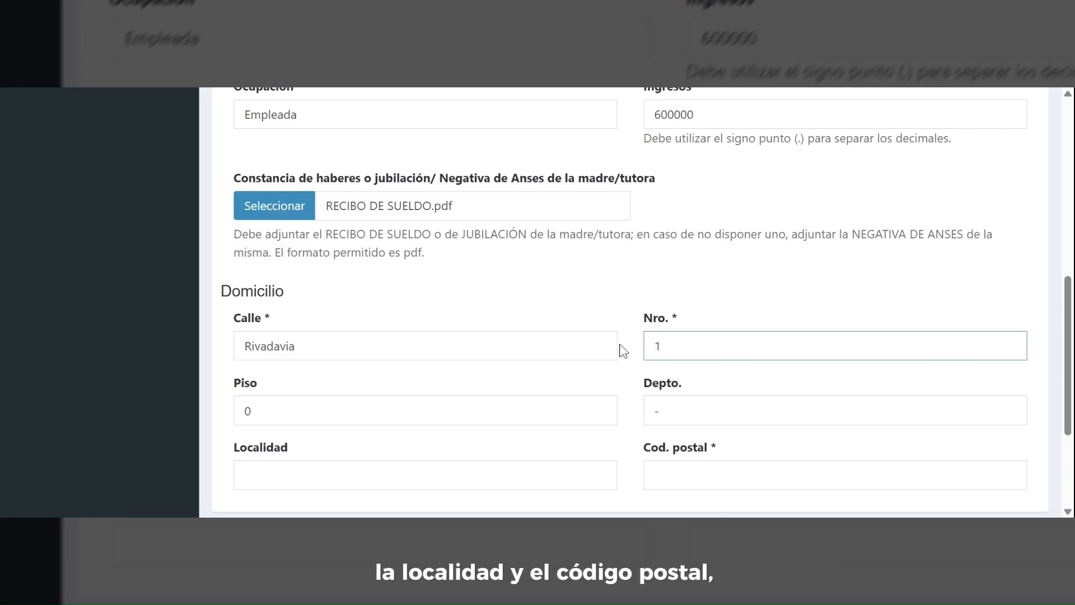
scroll(701, 295, down, 3)
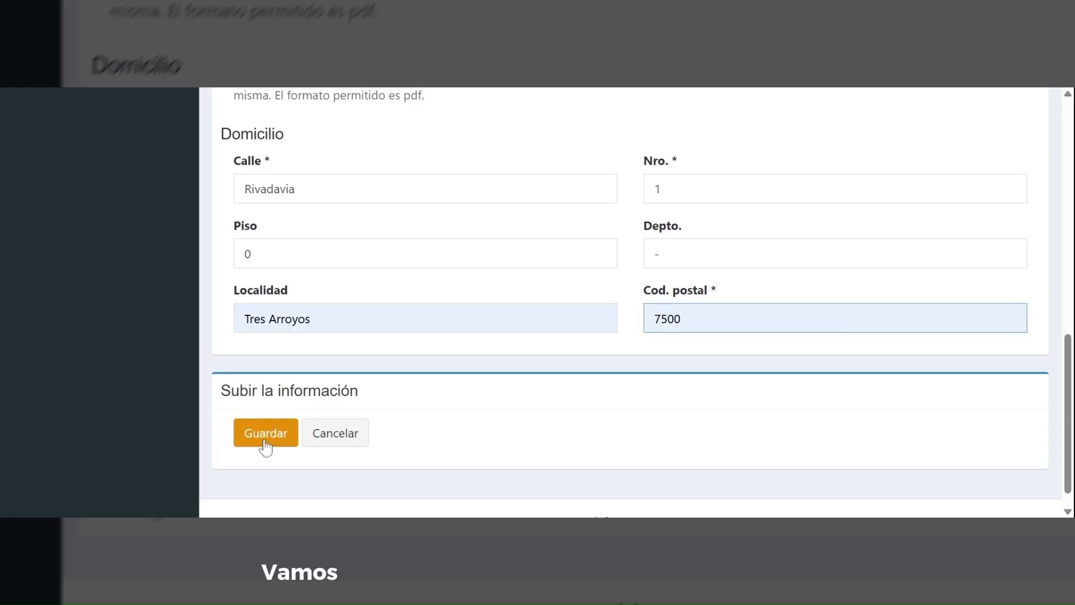
click(263, 441)
- Open the step 4 PADRE/TUTOR form and review its instructions about a missing father
scroll(654, 310, down, 2)
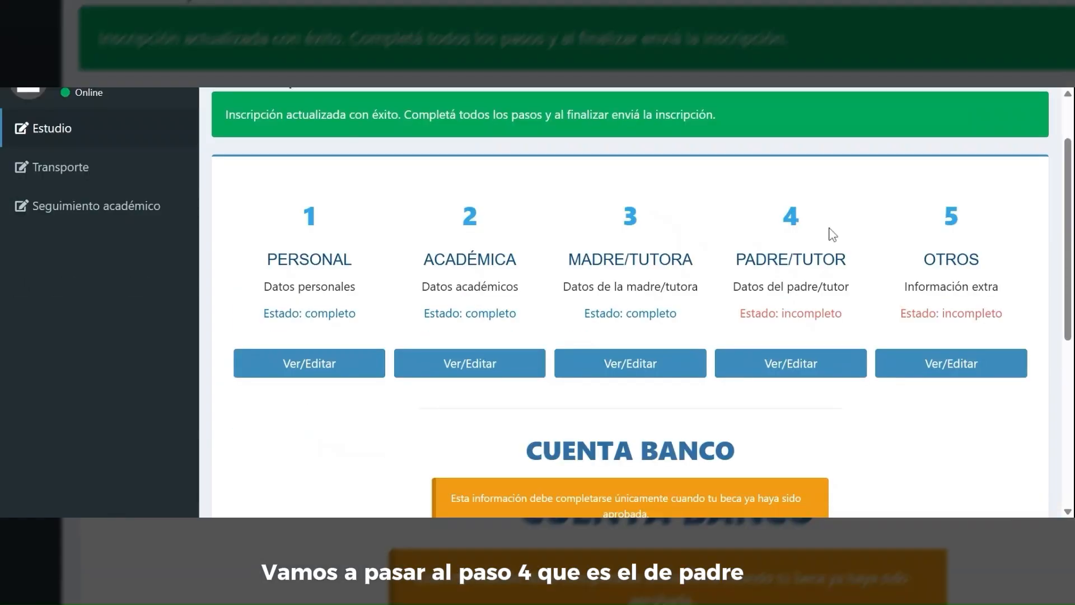
click(787, 365)
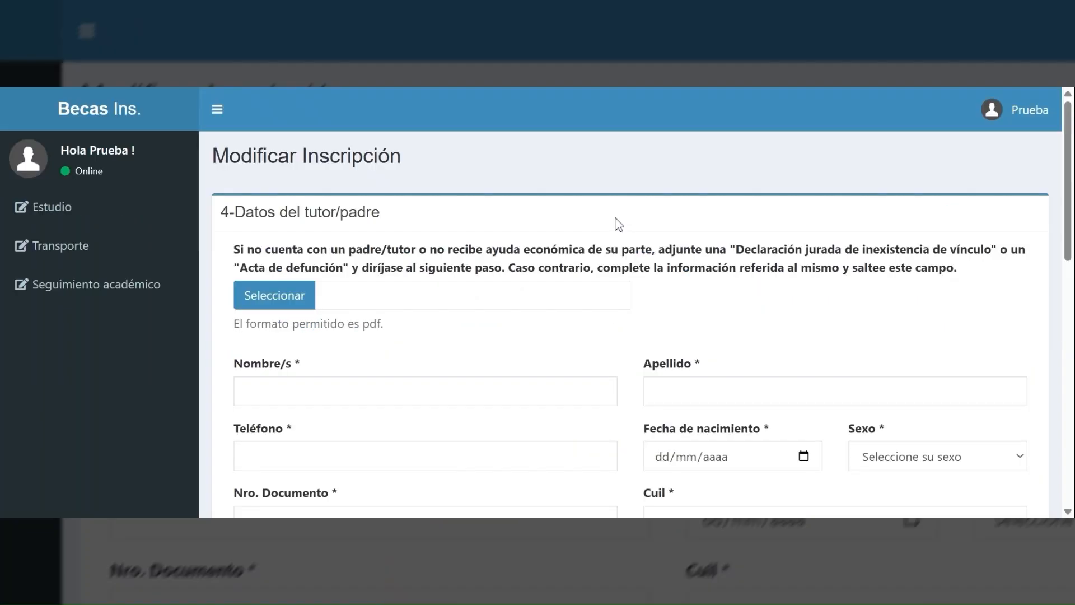
drag(234, 249, 349, 270)
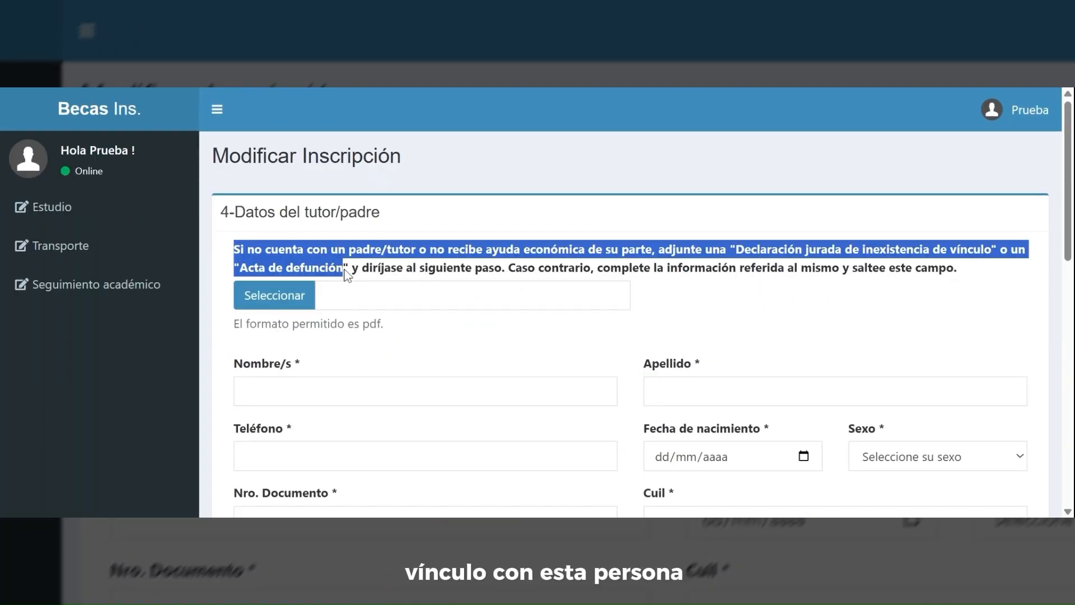
click(352, 271)
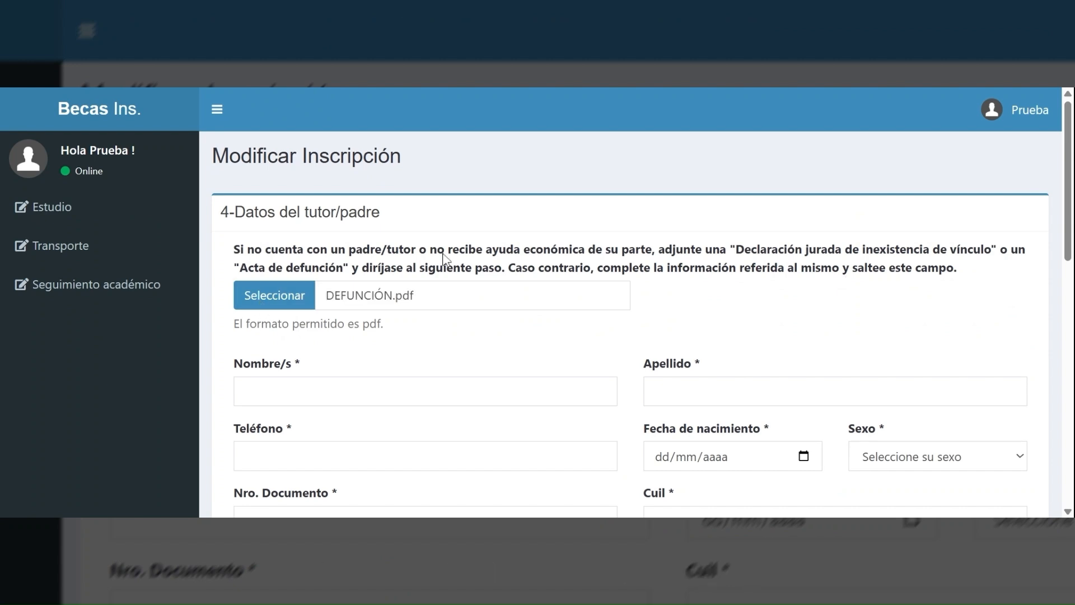
scroll(630, 302, down, 1)
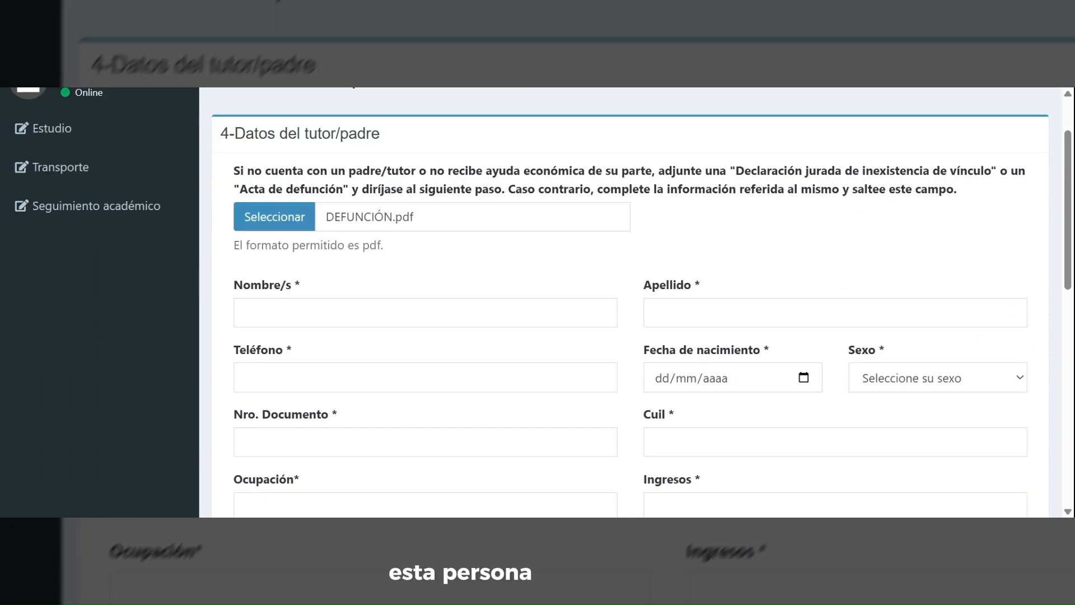
- Fill the father/tutor's name, surname and phone with placeholders and birth date 11/11/1111
click(420, 313)
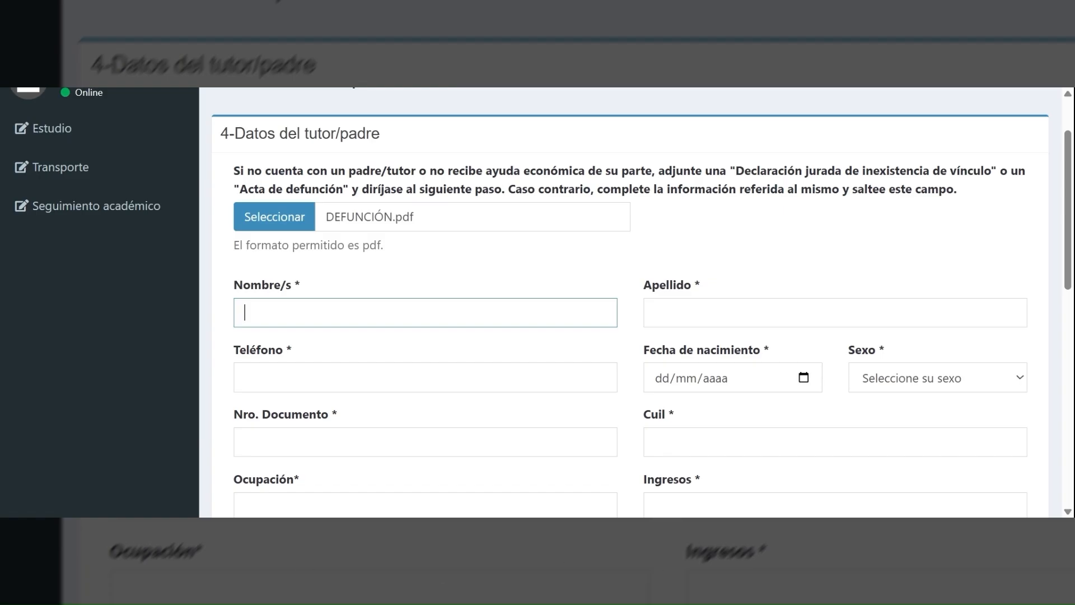
text(XXXXXXXXXXXX)
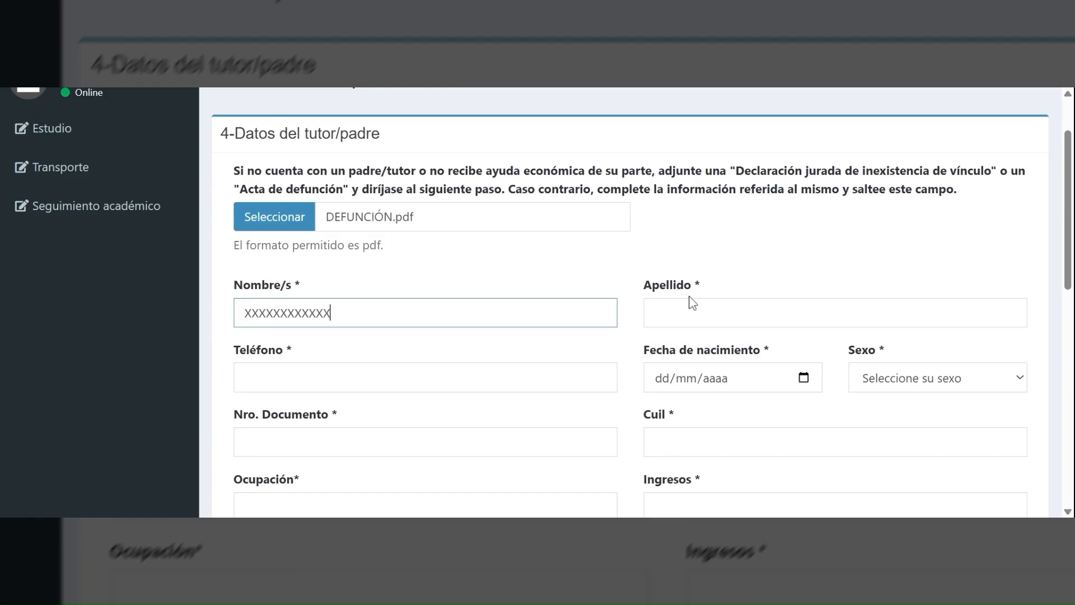
click(693, 303)
text(XXXXXXXXXXXXXXXXX)
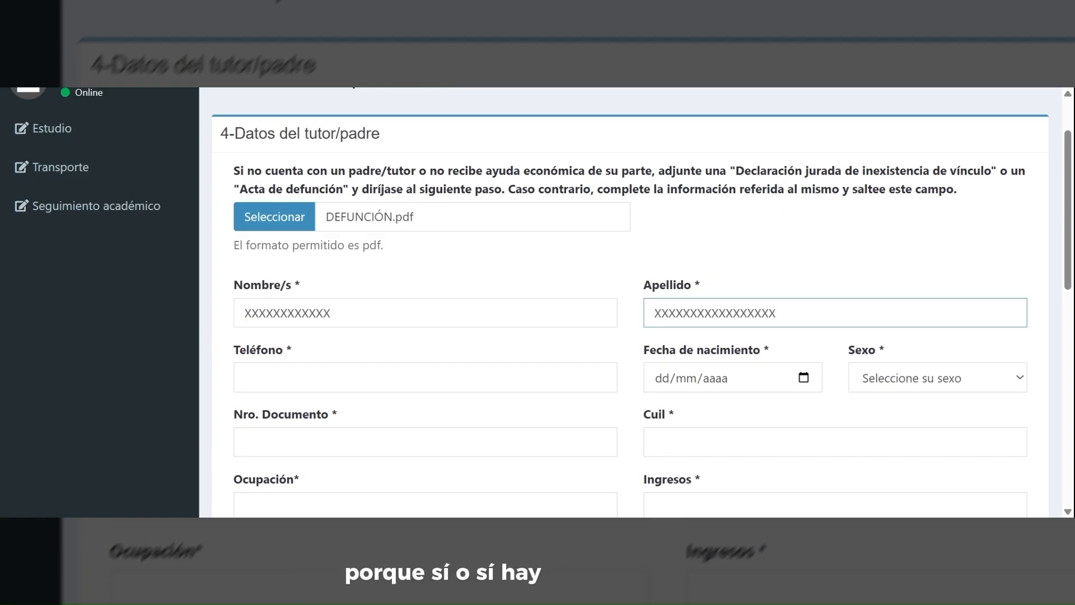
key(Tab)
text(000000000000000000)
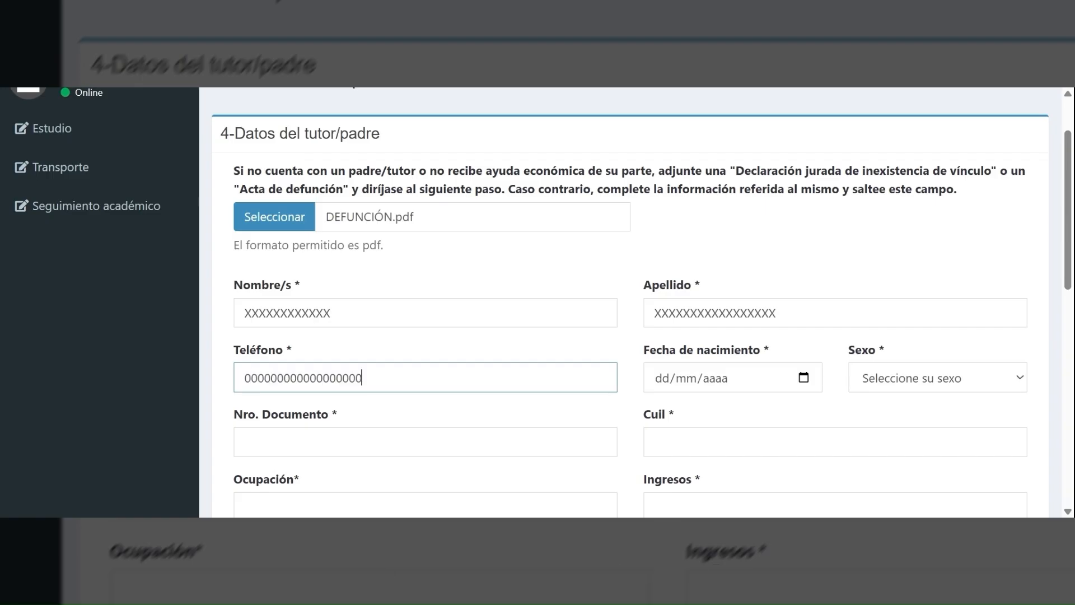
key(Tab)
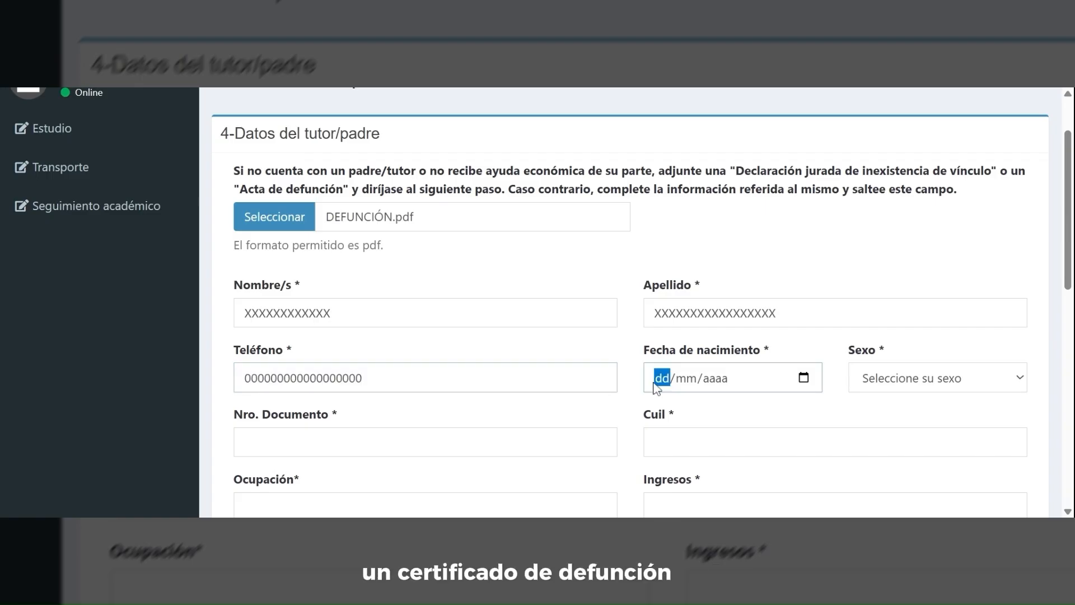
text(11/11/1111)
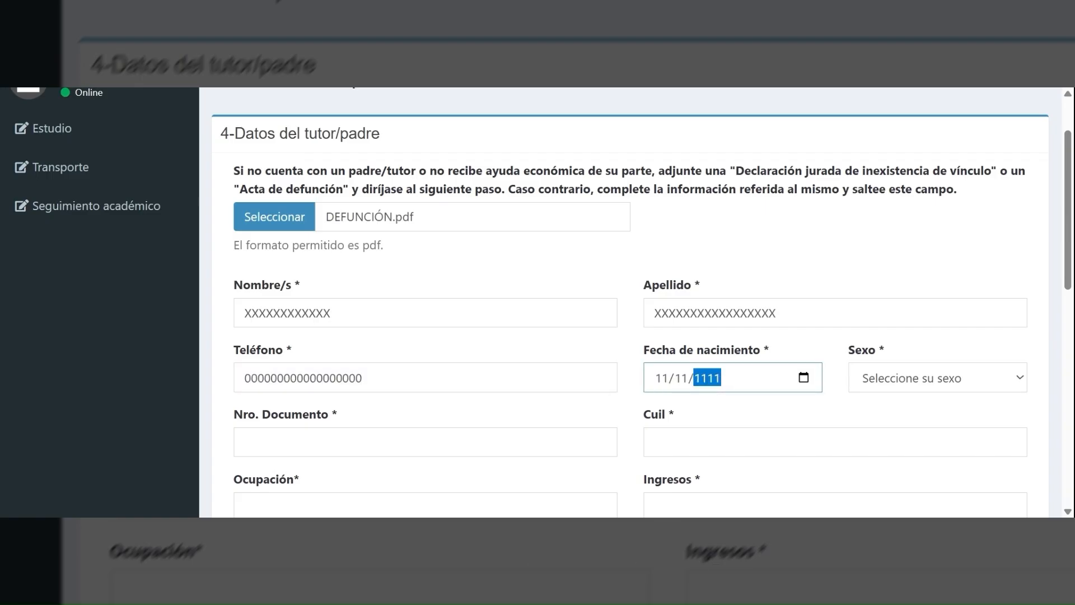
- Set sex to Masculino, enter placeholder document and CUIL numbers, and income 0000
key(Tab)
key(m)
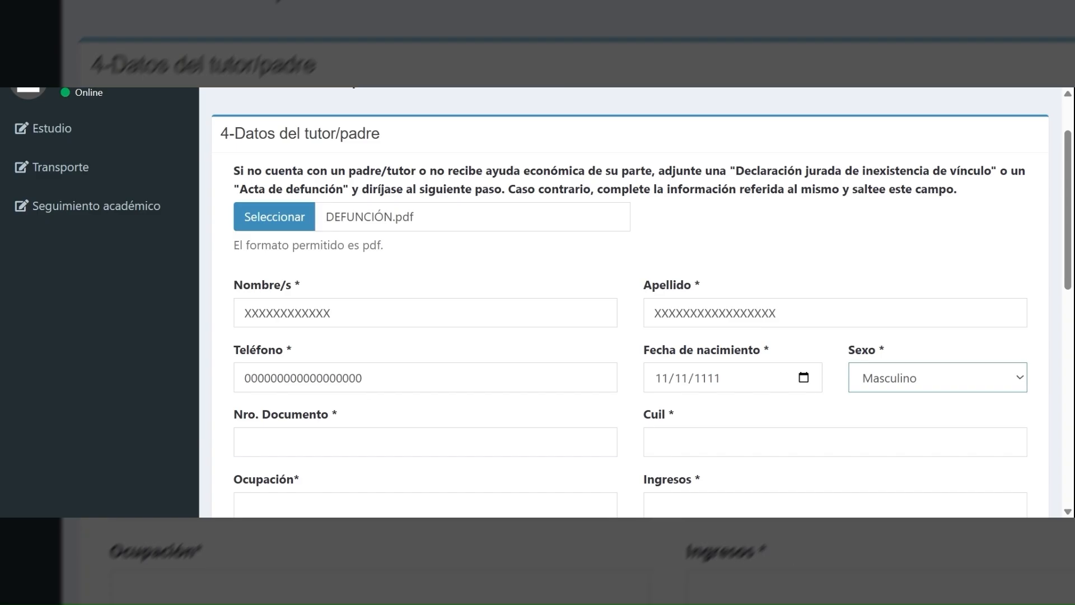
key(Tab)
text(11111111111111111111111111111111111)
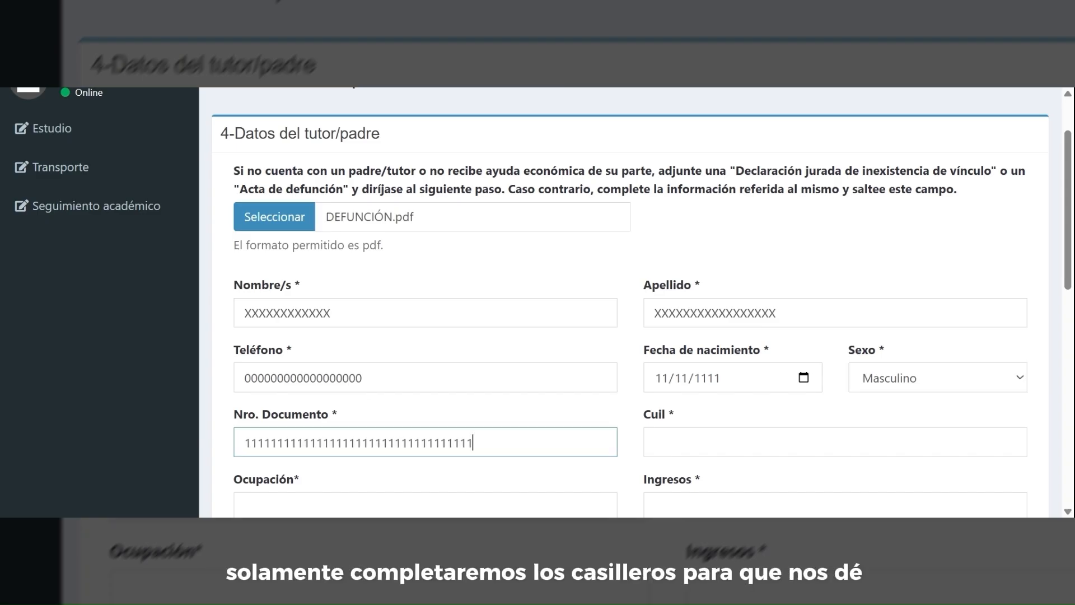
key(Tab)
text(11111111111111111)
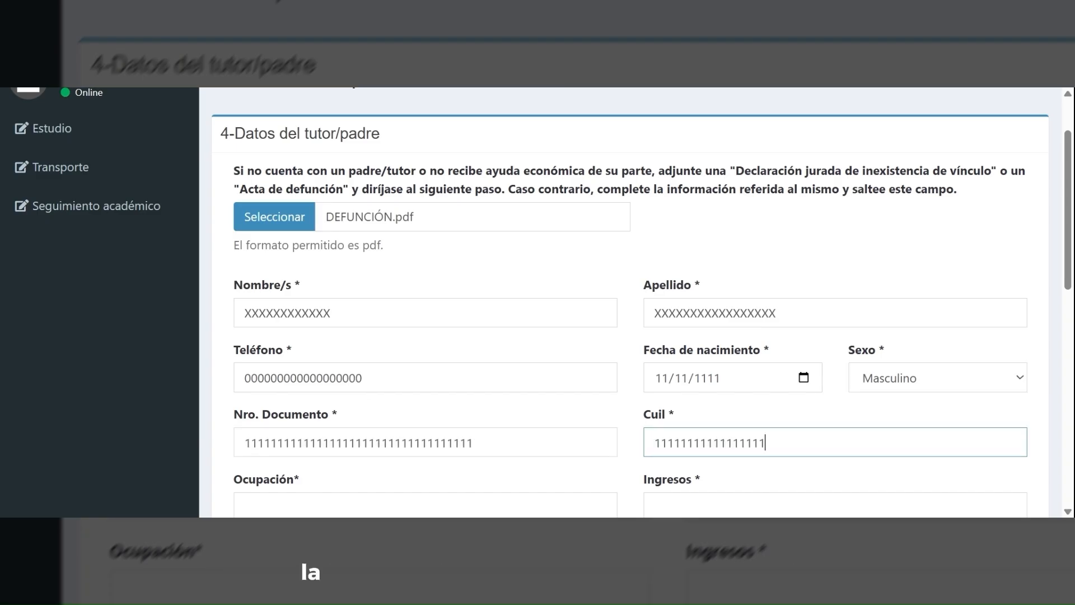
scroll(637, 302, down, 1)
key(Tab)
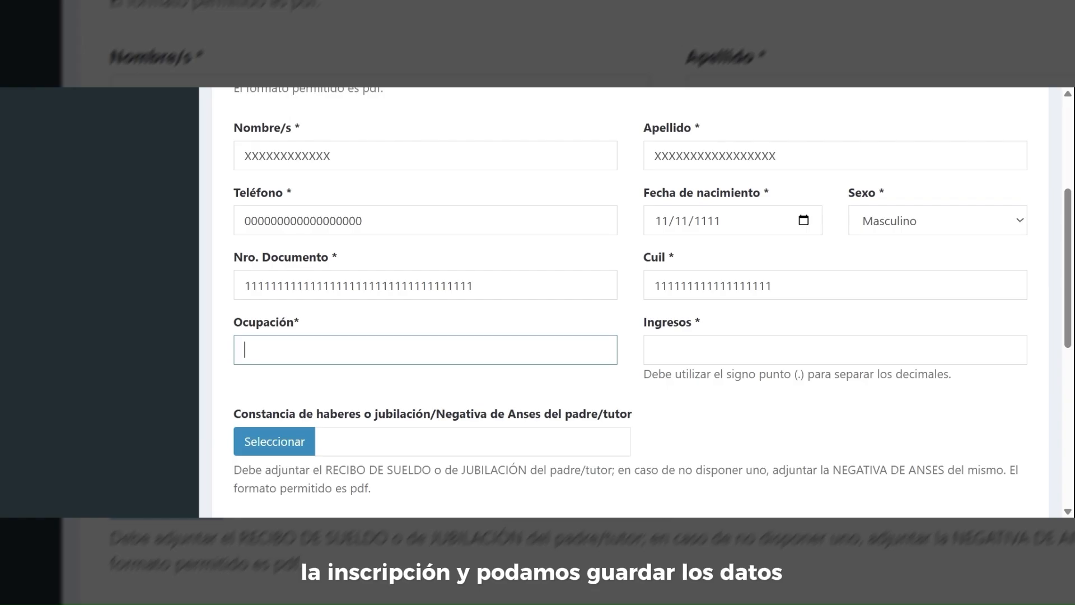
key(Tab)
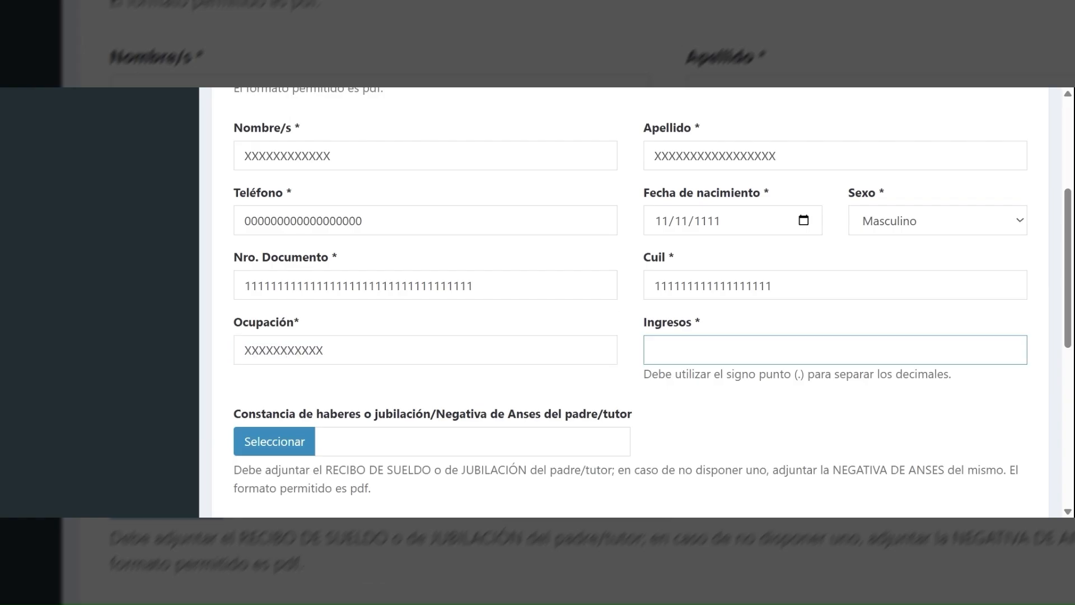
text(0000)
scroll(636, 302, down, 3)
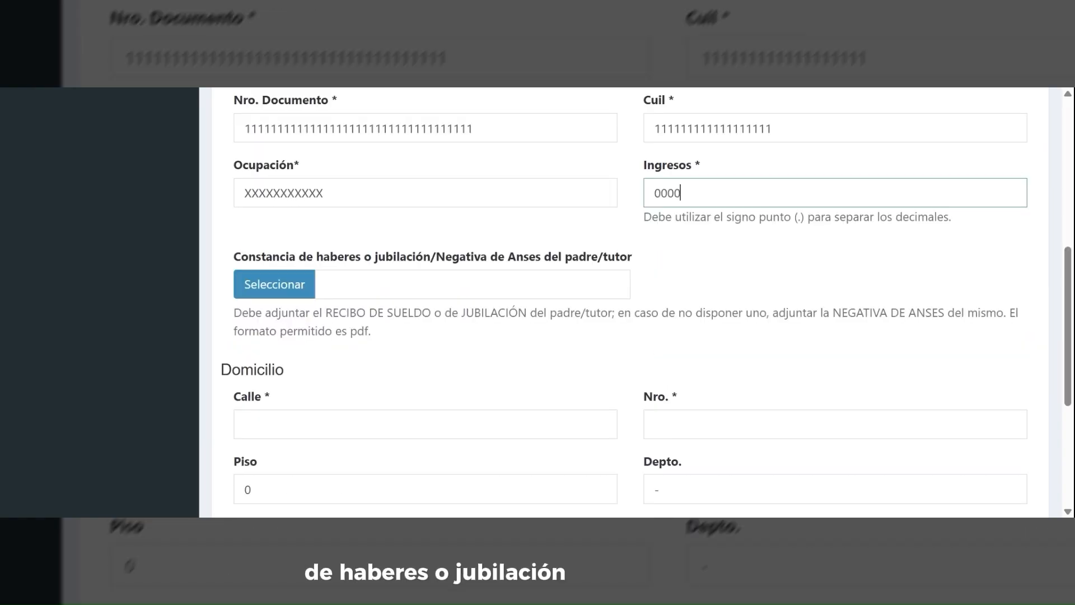
- Attach DEFUNCIÓN.pdf as the tutor's income proof and enter street xxxxx, number 1111
click(286, 287)
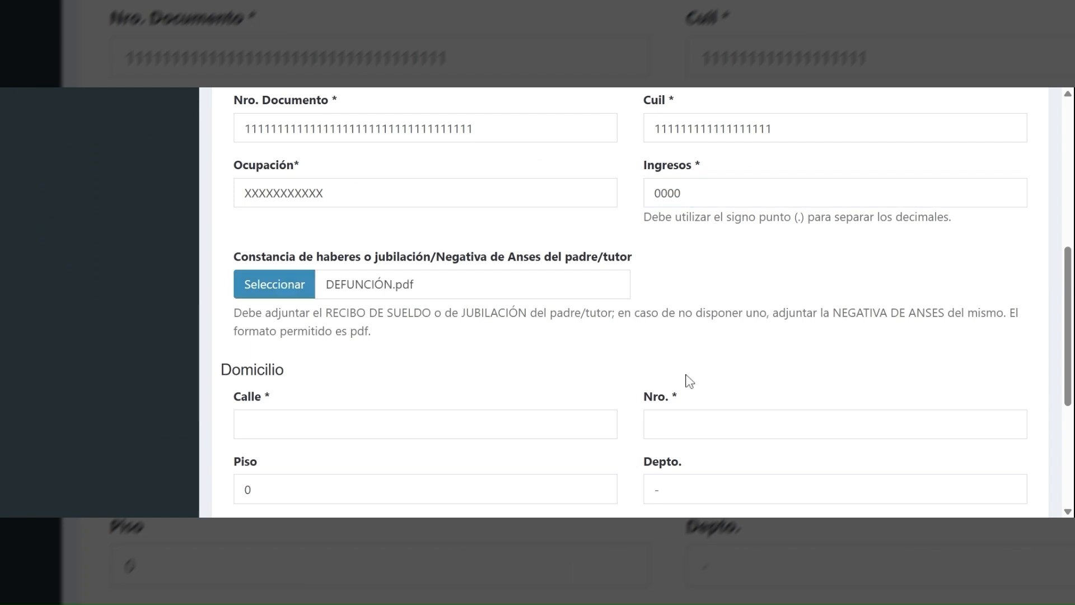
scroll(694, 269, down, 3)
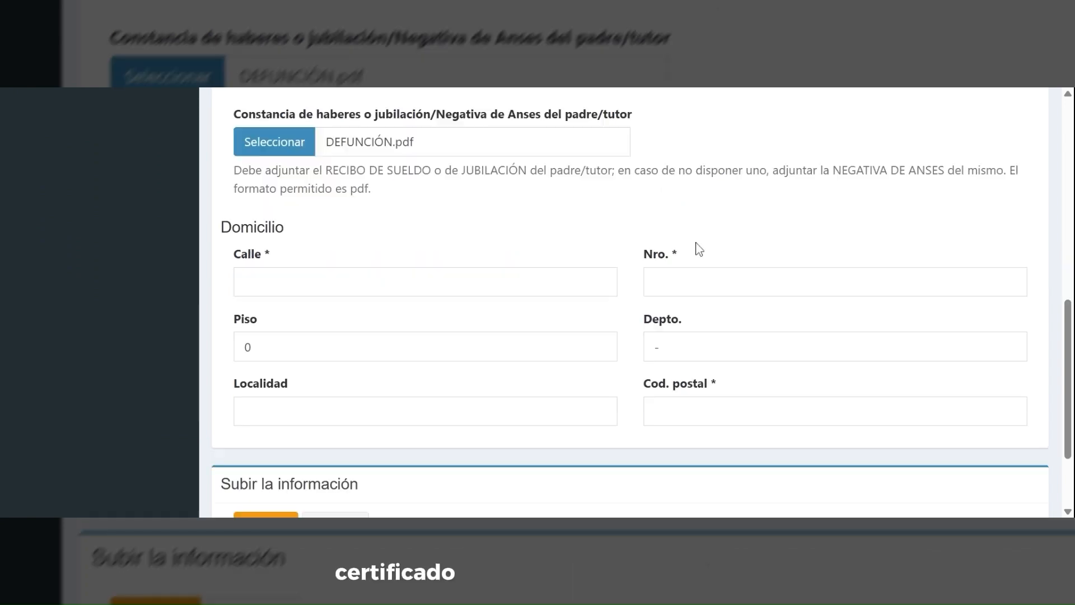
click(426, 267)
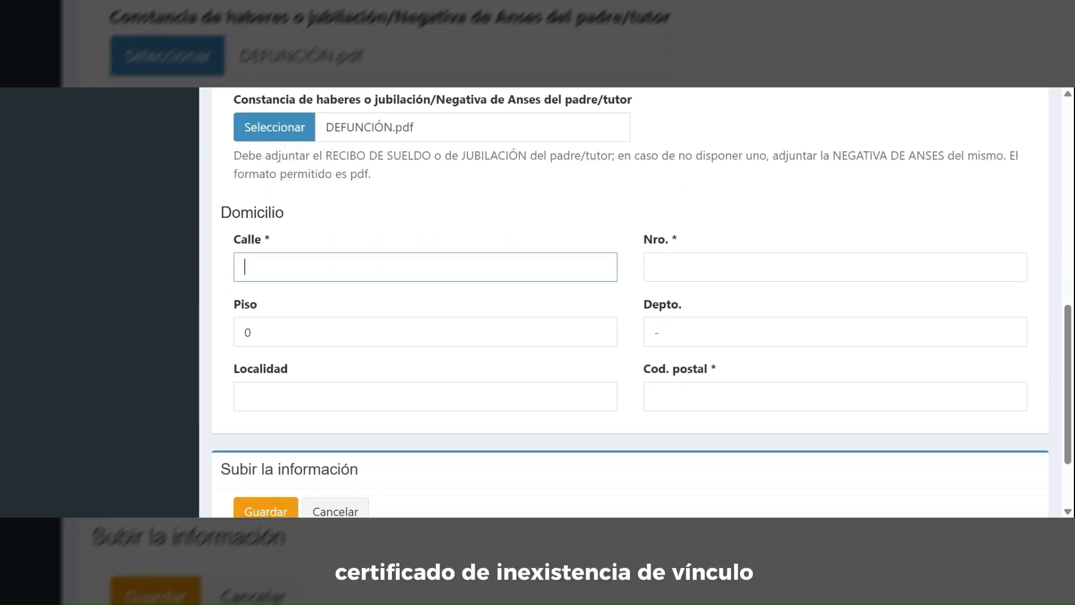
text(xxxxx)
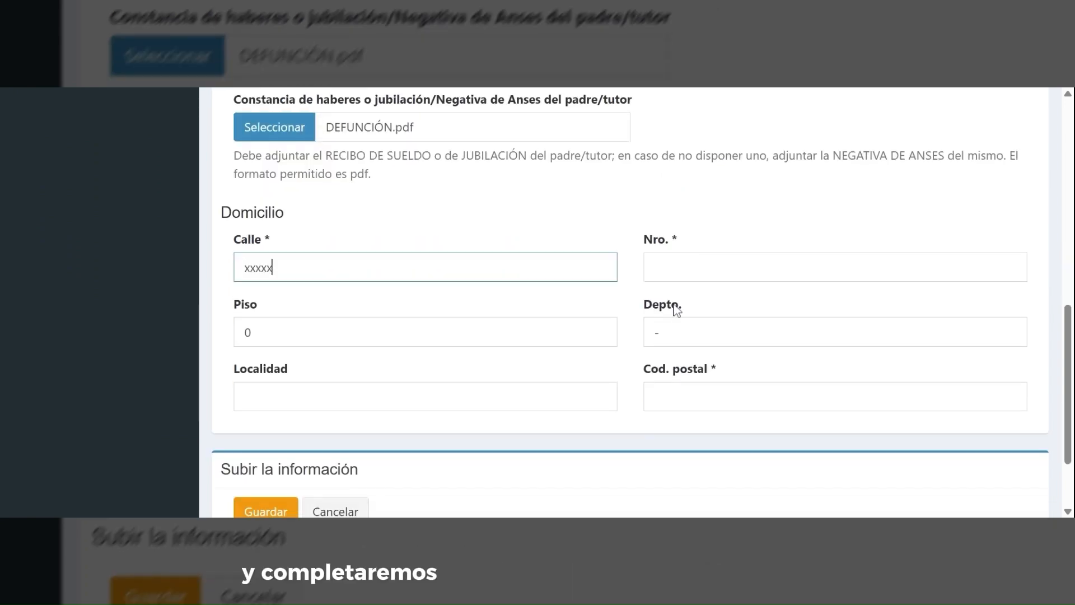
key(Tab)
text(1111)
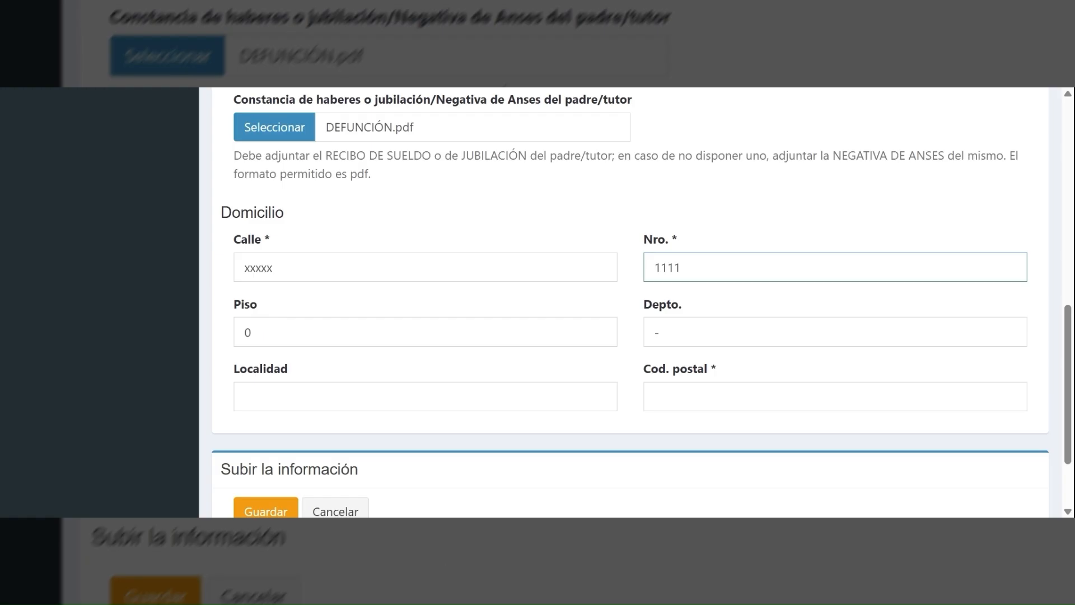
- Enter Localidad xxxxx and postal code 1, then save the father/tutor form
click(426, 396)
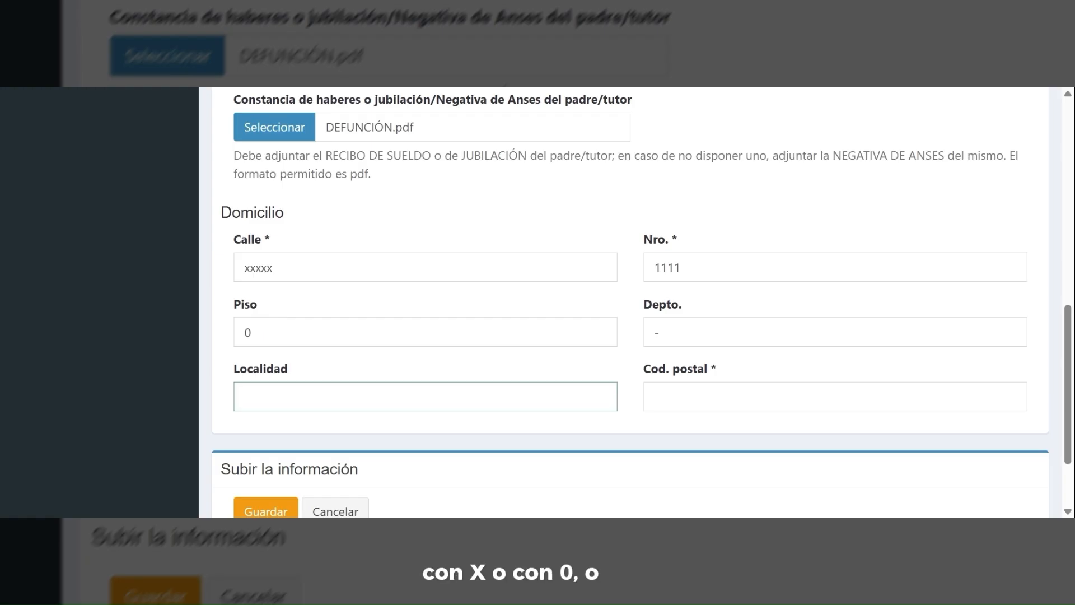
text(xxxxx)
key(Tab)
text(1)
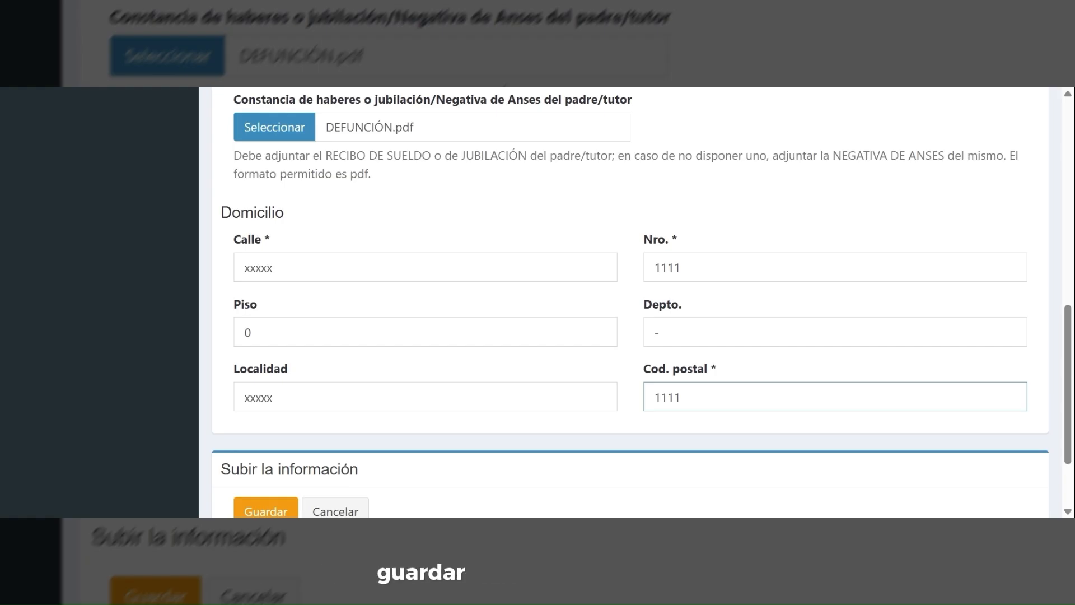
scroll(280, 434, down, 2)
click(281, 434)
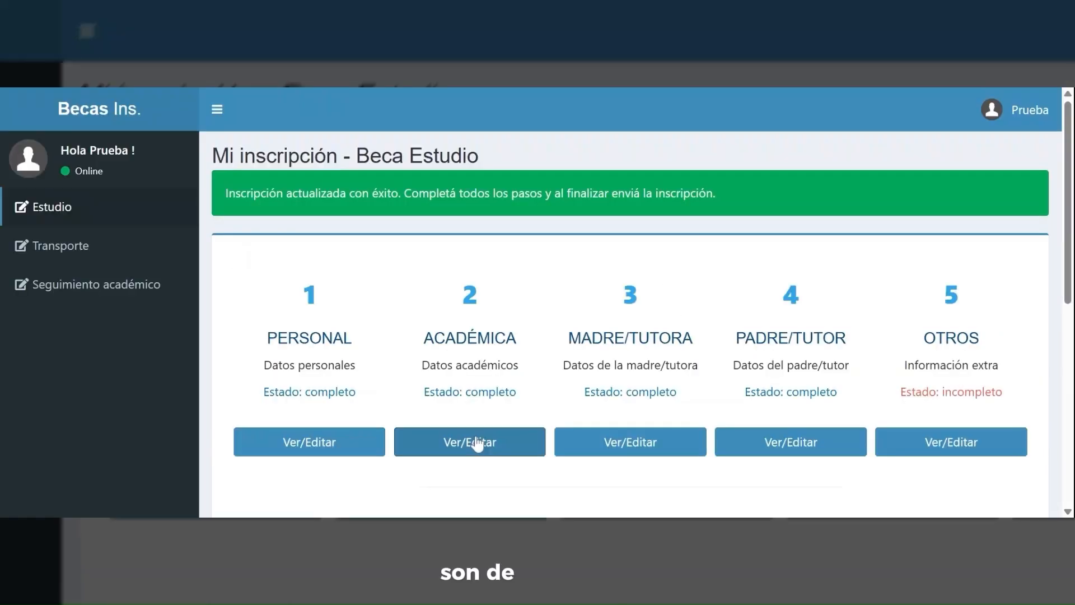
scroll(476, 442, down, 1)
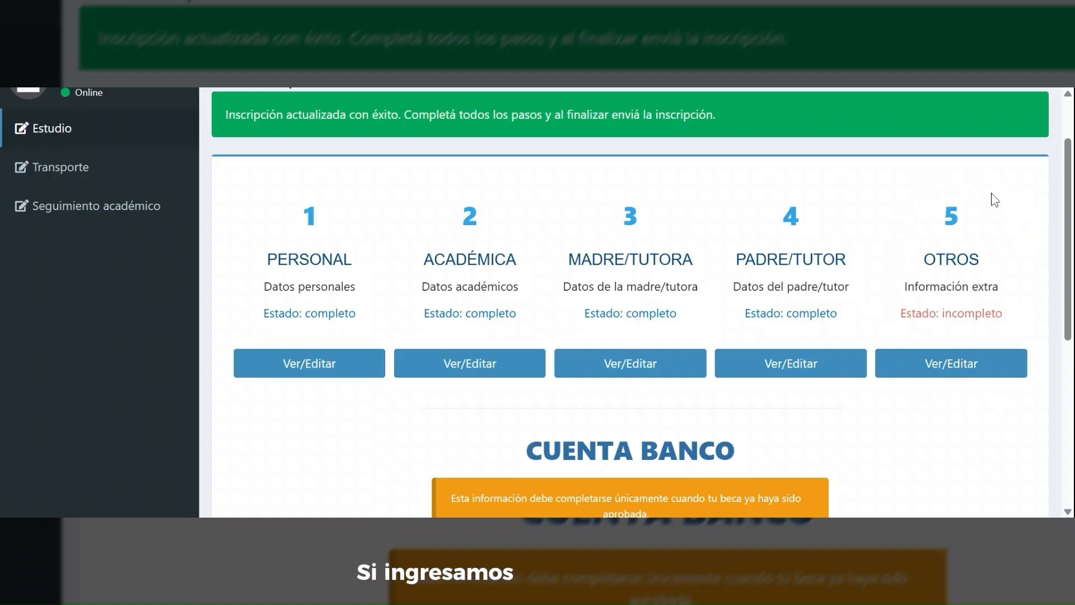
click(952, 364)
- Enter the student's occupation as Estudiante with income 0
click(439, 277)
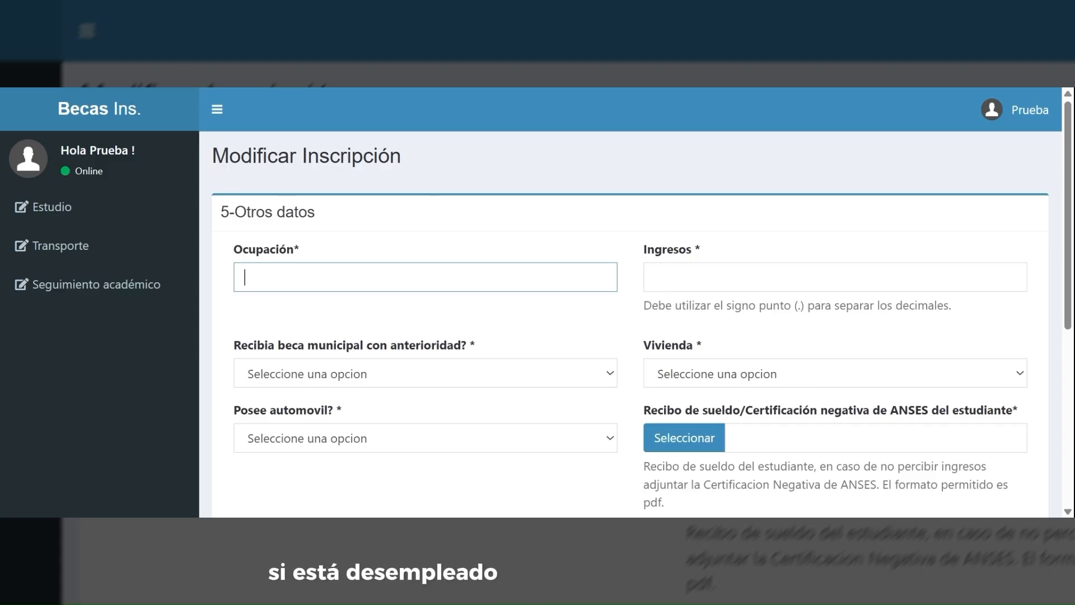
text(Estudiante)
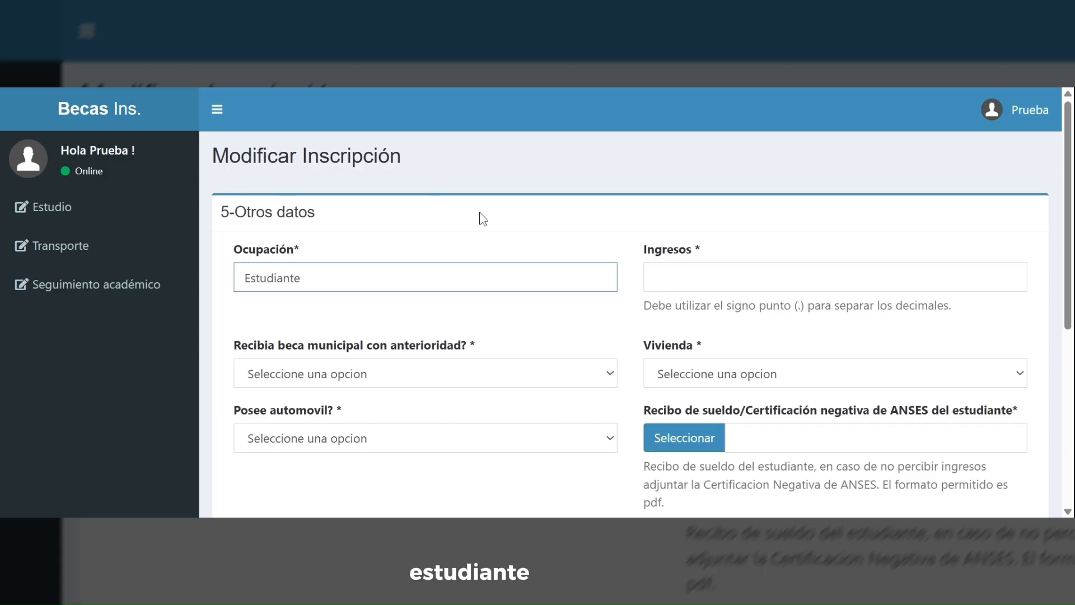
key(Tab)
text(0)
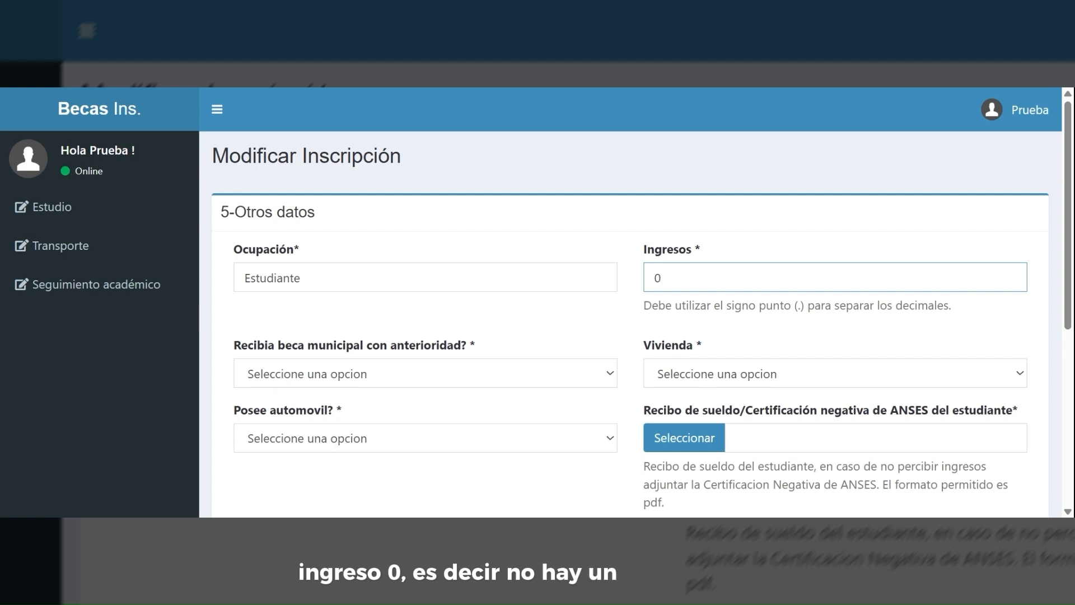
scroll(578, 297, down, 1)
- Answer No to prior municipal scholarship, Alquila for housing, and No to owning a car
click(552, 308)
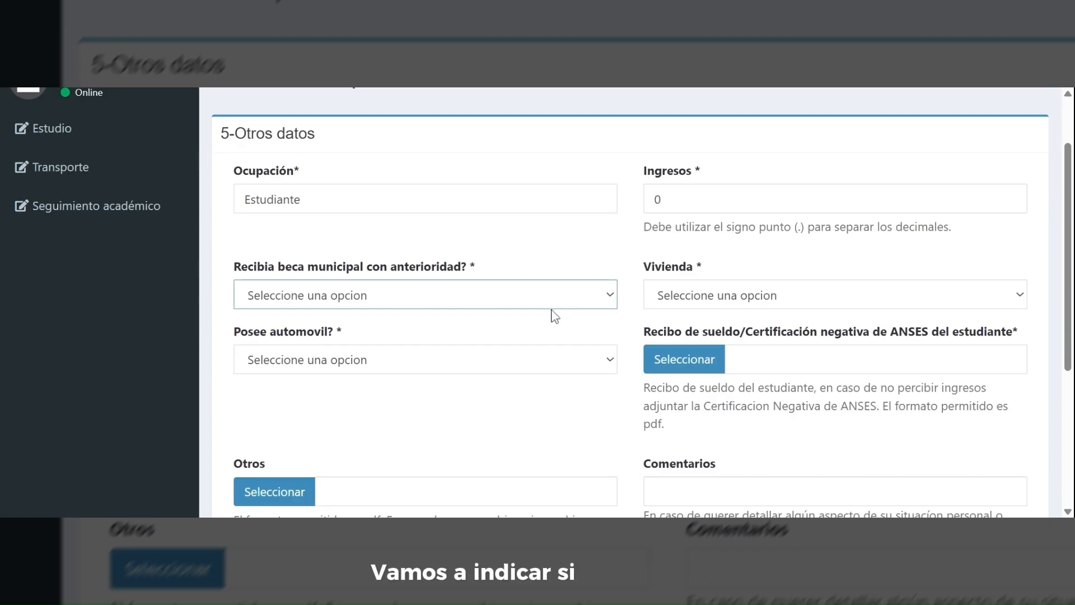
click(512, 400)
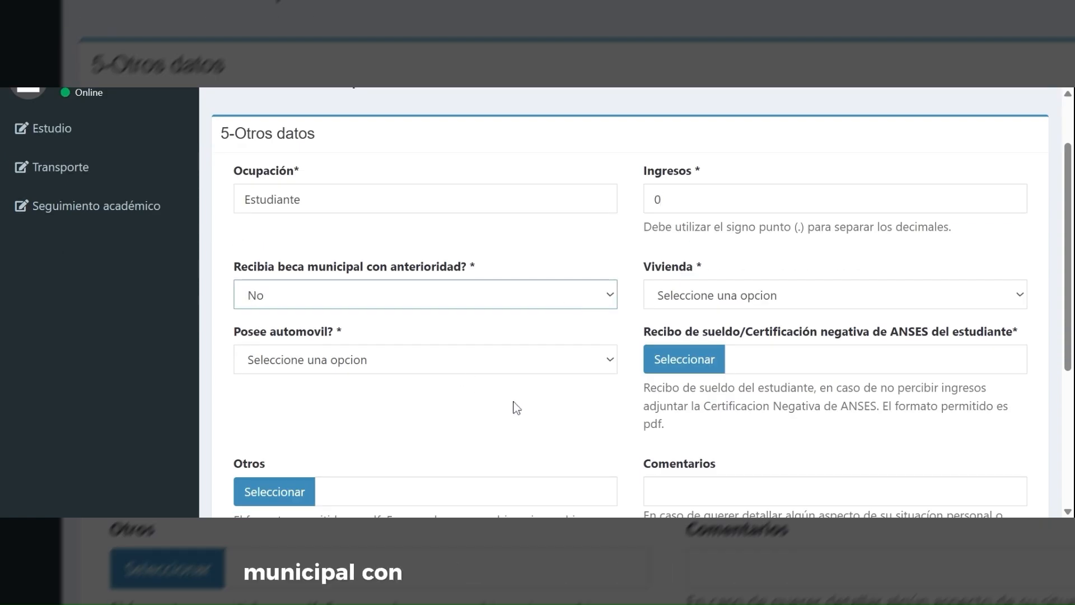
click(727, 312)
click(660, 392)
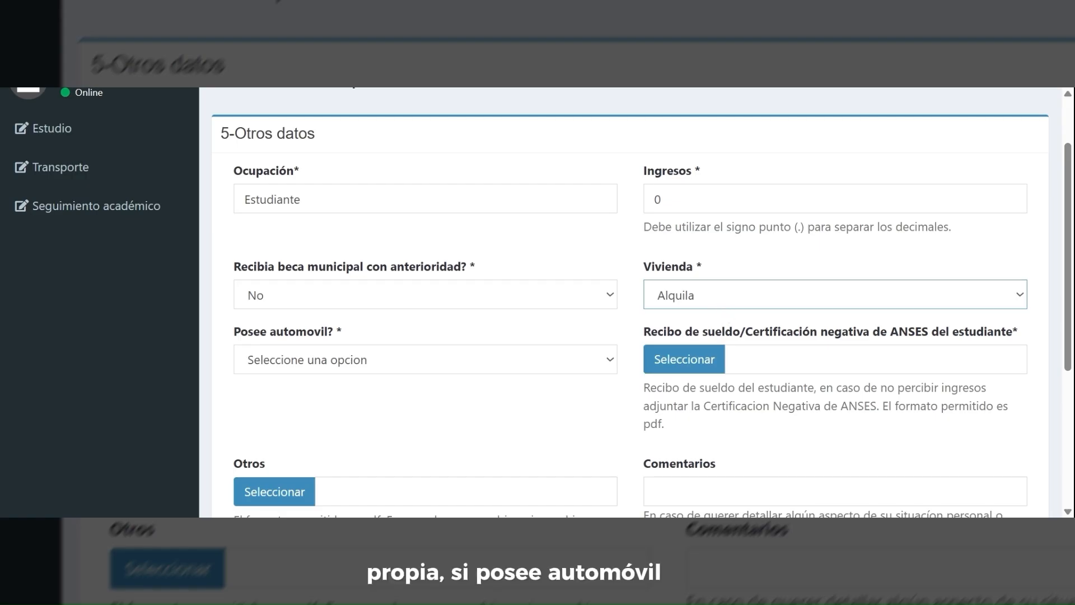
click(336, 360)
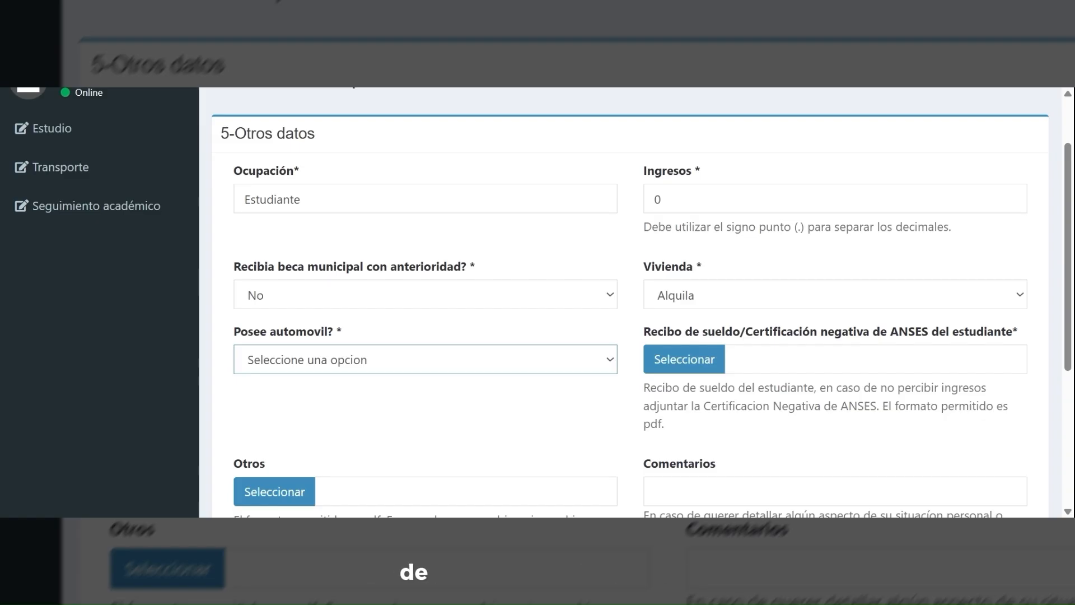
click(338, 410)
- Attach NEGATIVA.pdf as the student's ANSES certificate
drag(745, 331, 1022, 343)
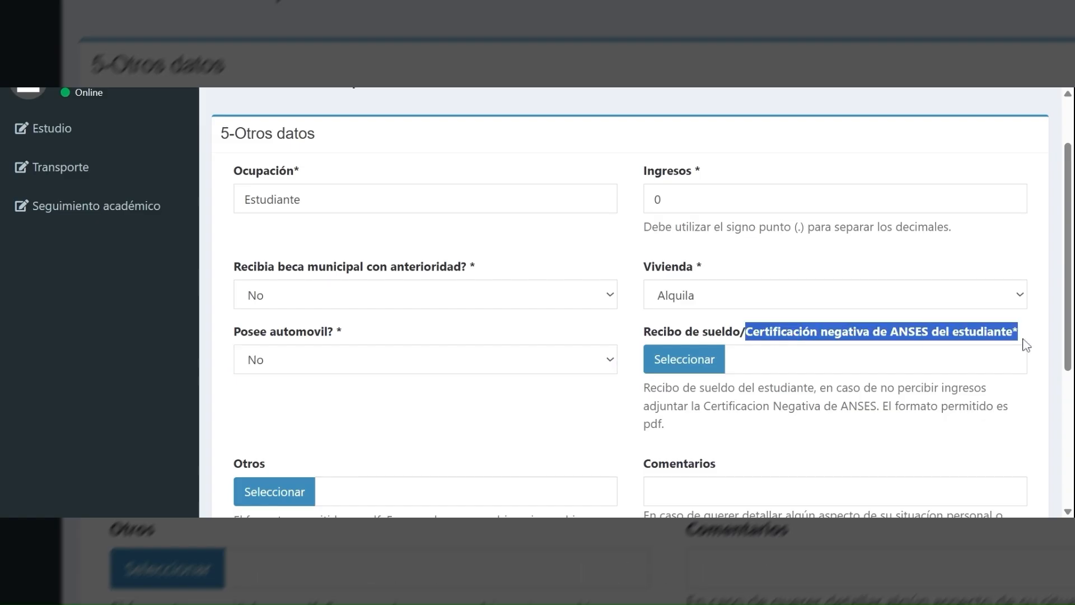
click(1023, 343)
drag(644, 388, 848, 406)
click(732, 426)
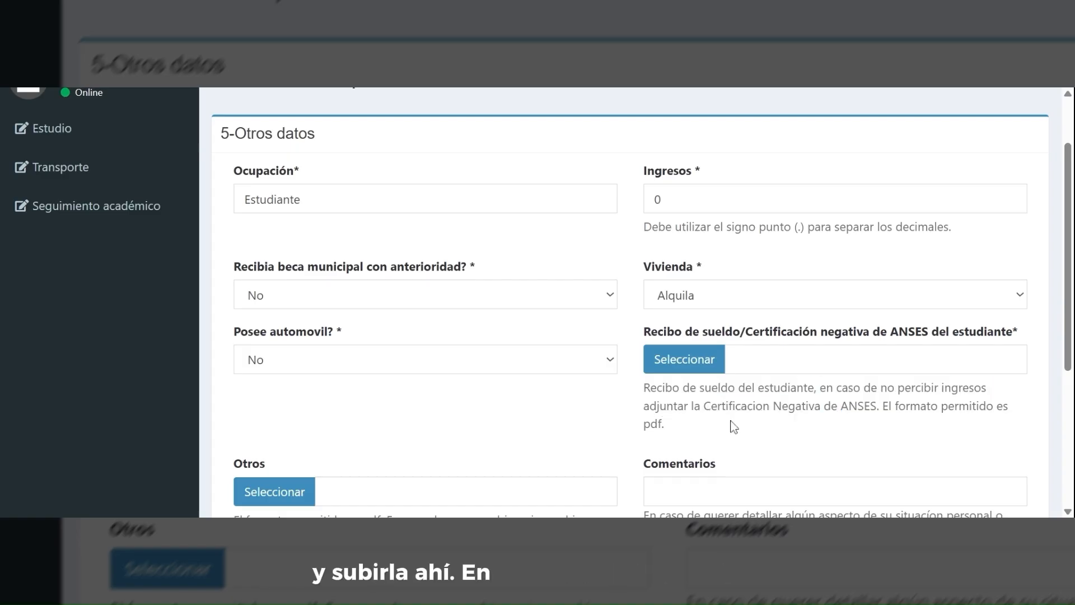
drag(733, 427, 644, 426)
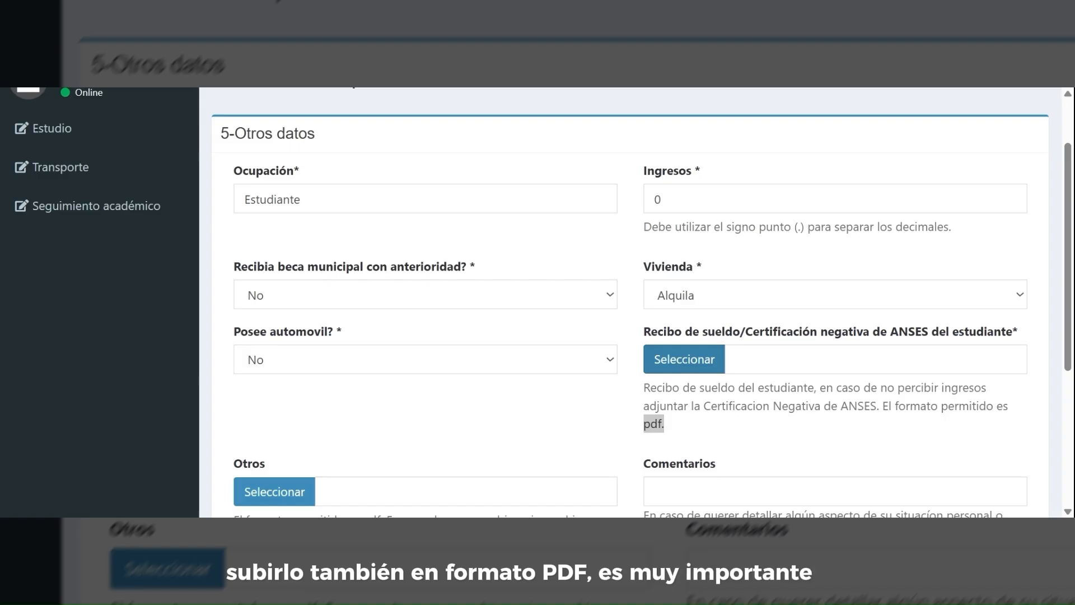
click(684, 359)
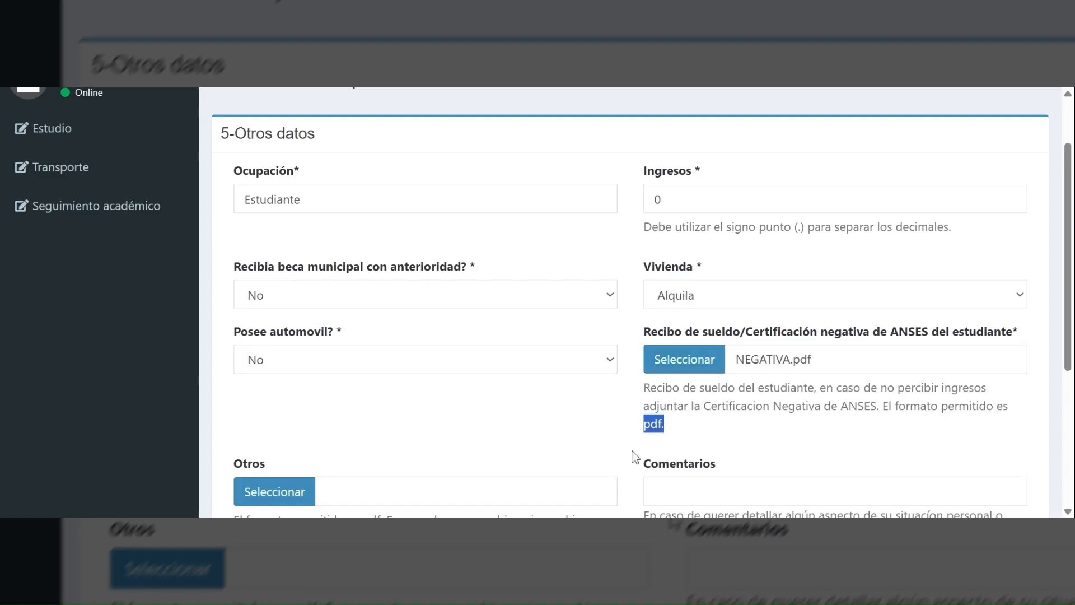
scroll(633, 456, down, 1)
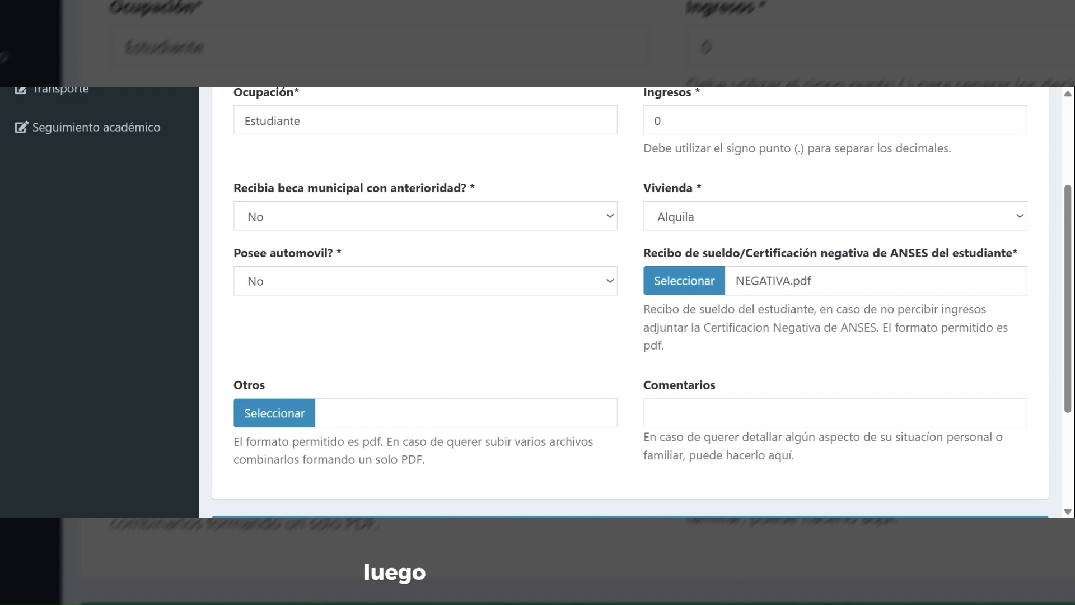
drag(240, 442, 449, 468)
- Write a Comentarios note: the family rents, has no car, and travels on foot or by remis
click(446, 441)
click(448, 468)
scroll(449, 468, down, 1)
click(834, 334)
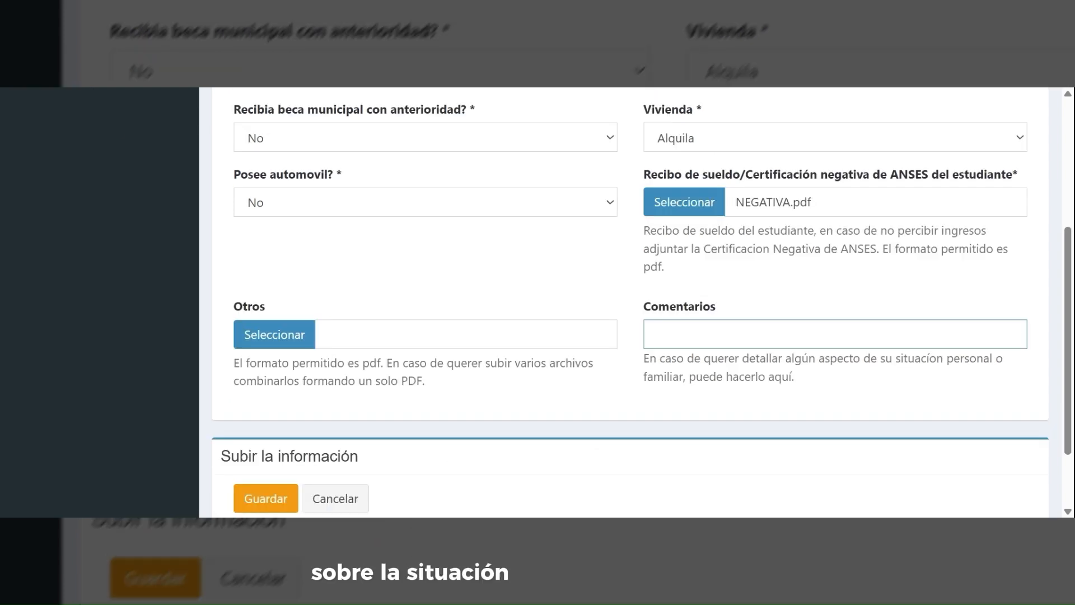
text(Mi fam)
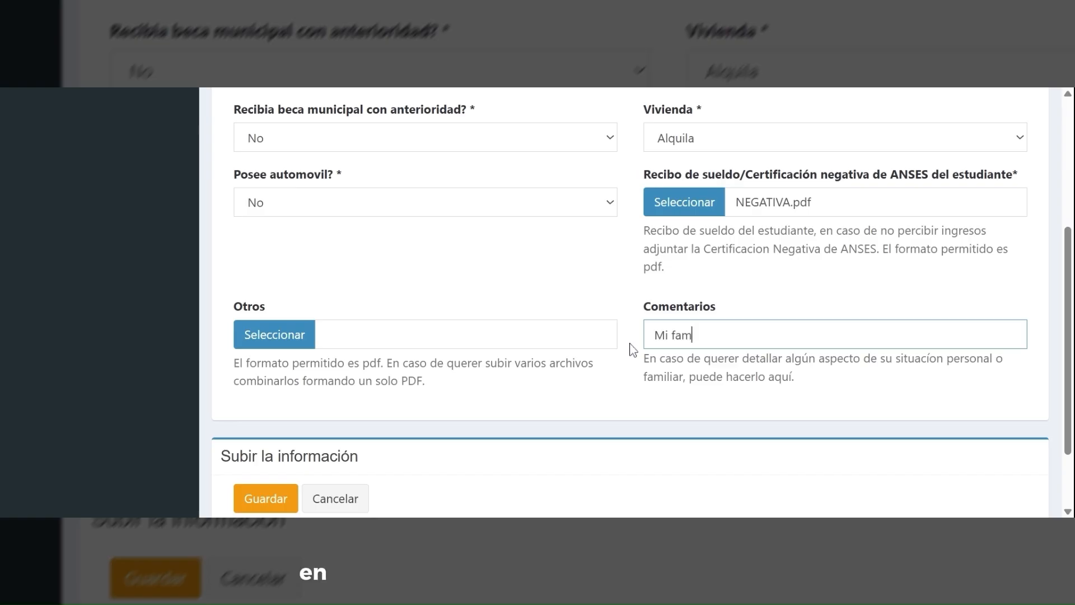
text(ilia no cuenta con v)
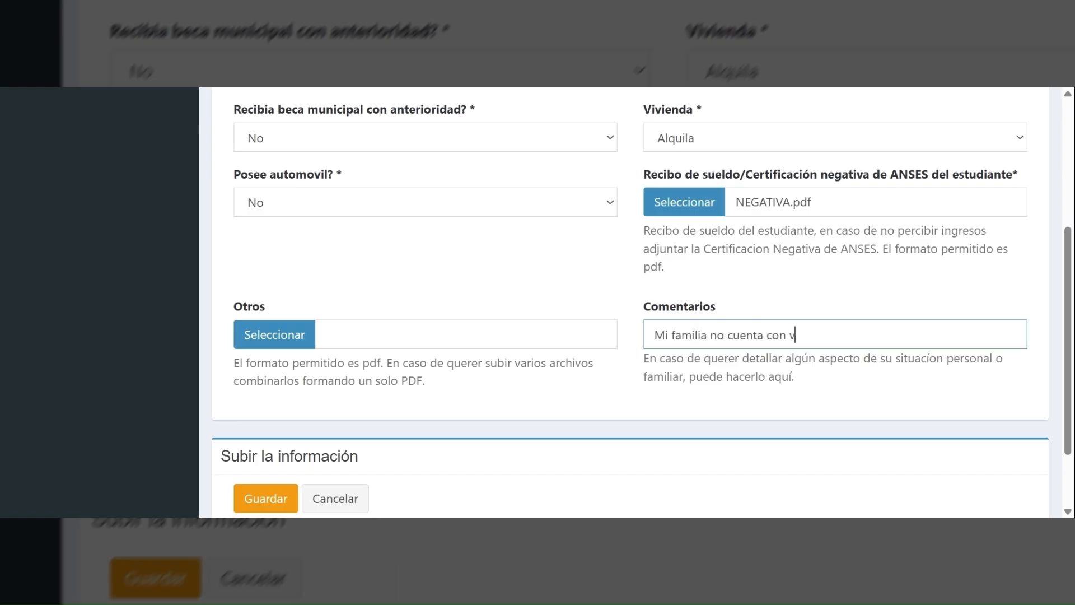
text(ivienda propua)
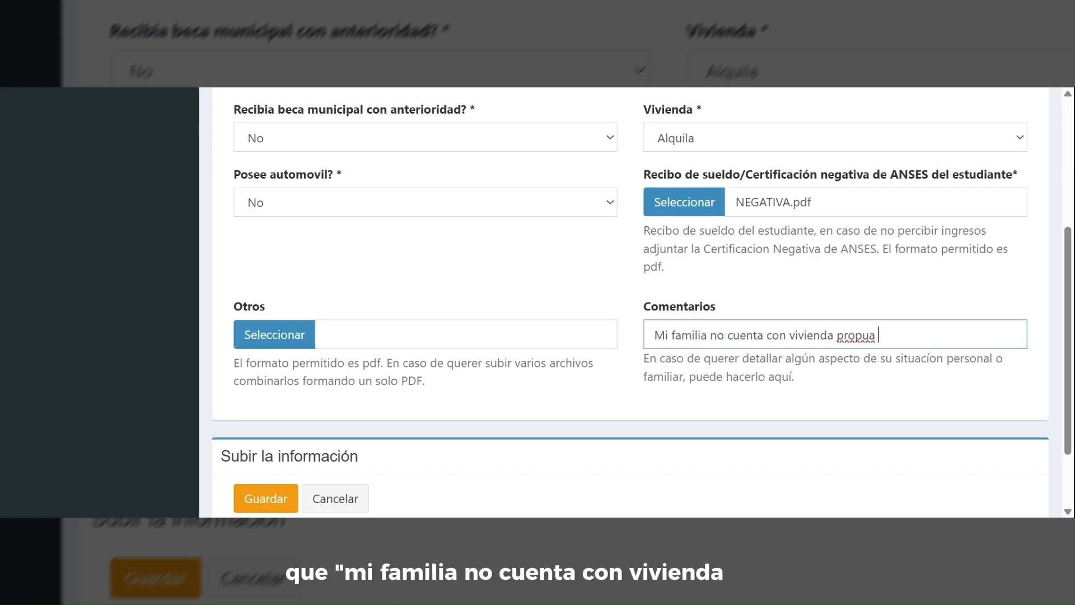
key(BackSpace)
text(y alqui)
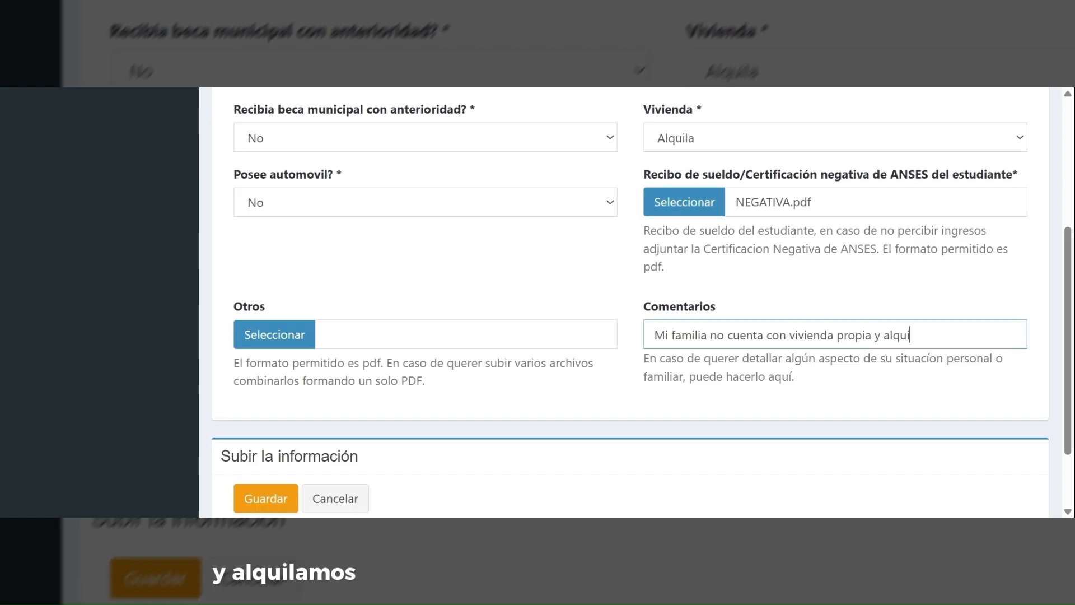
text(la. Ta)
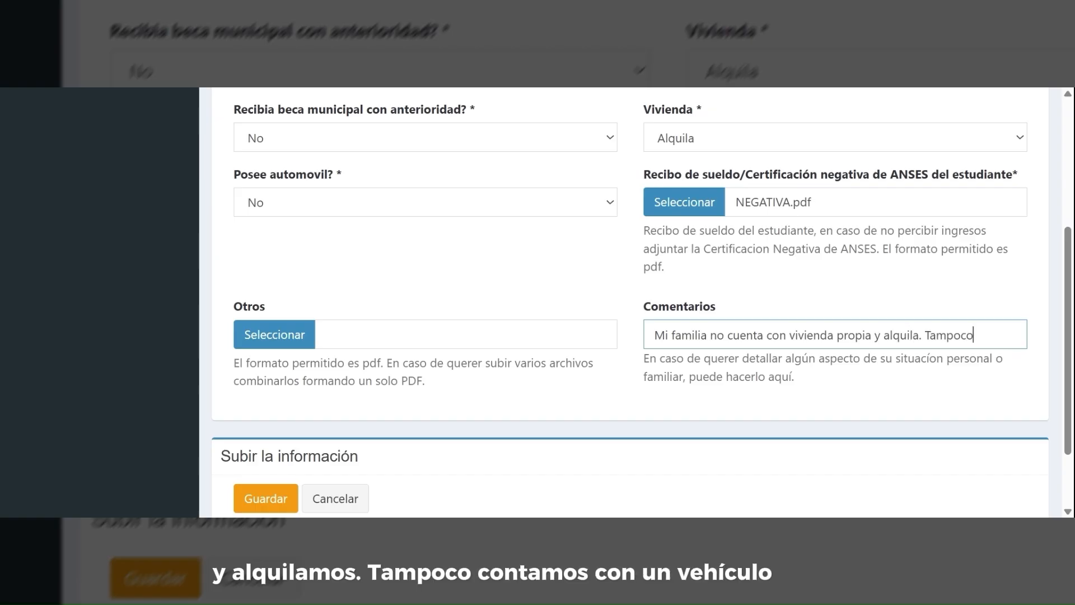
text(mpoco)
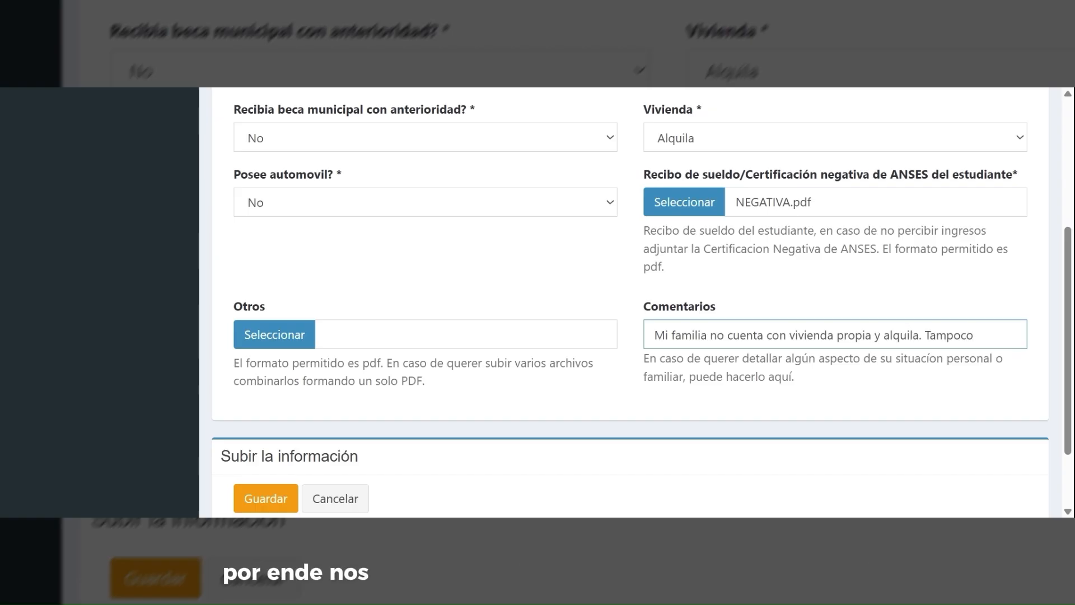
text( tenemos automòvi)
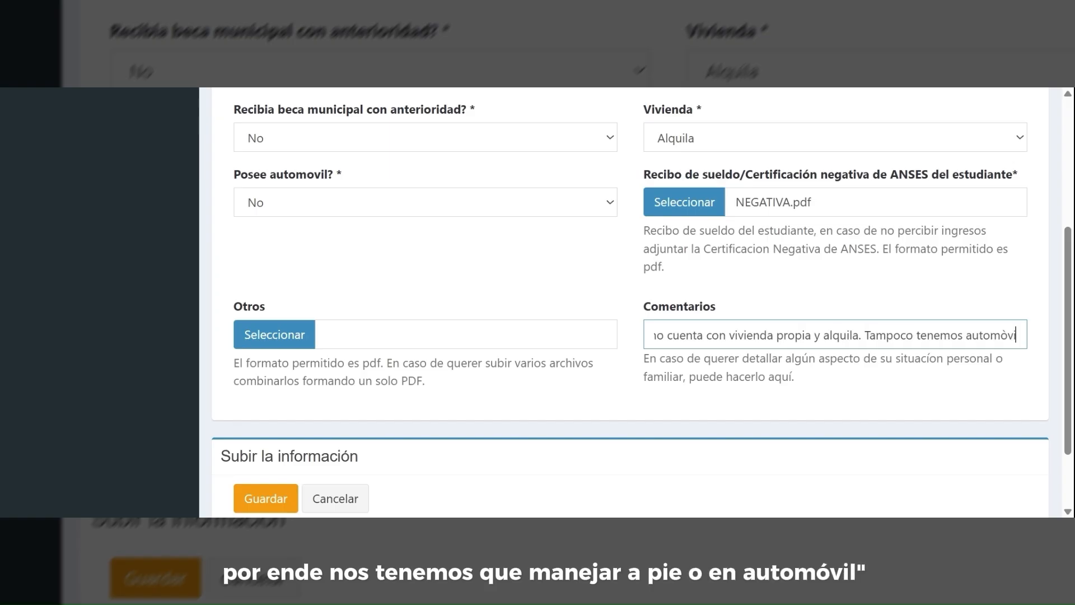
key(BackSpace)
key(BackSpace)
text(vil y)
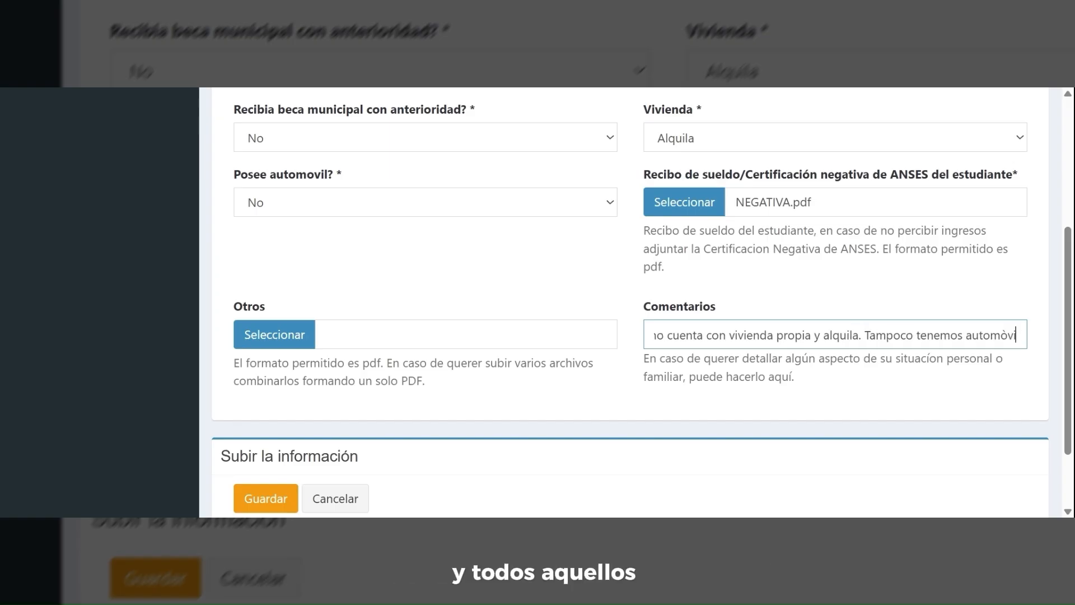
key(BackSpace)
key(BackSpace)
key(BackSpace)
key(BackSpace)
key(BackSpace)
text(vi)
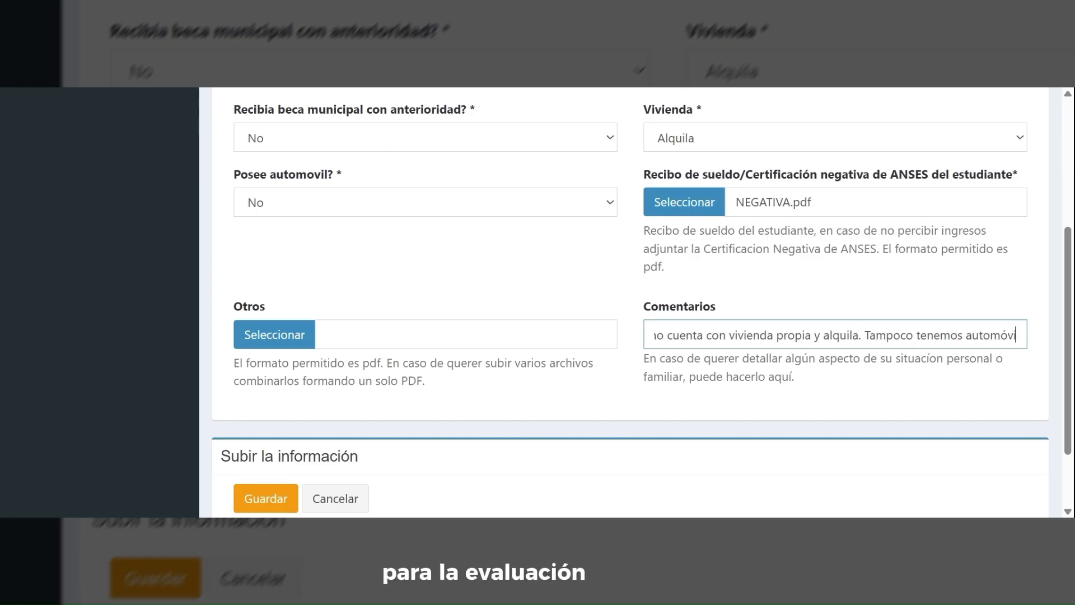
text(l y debem)
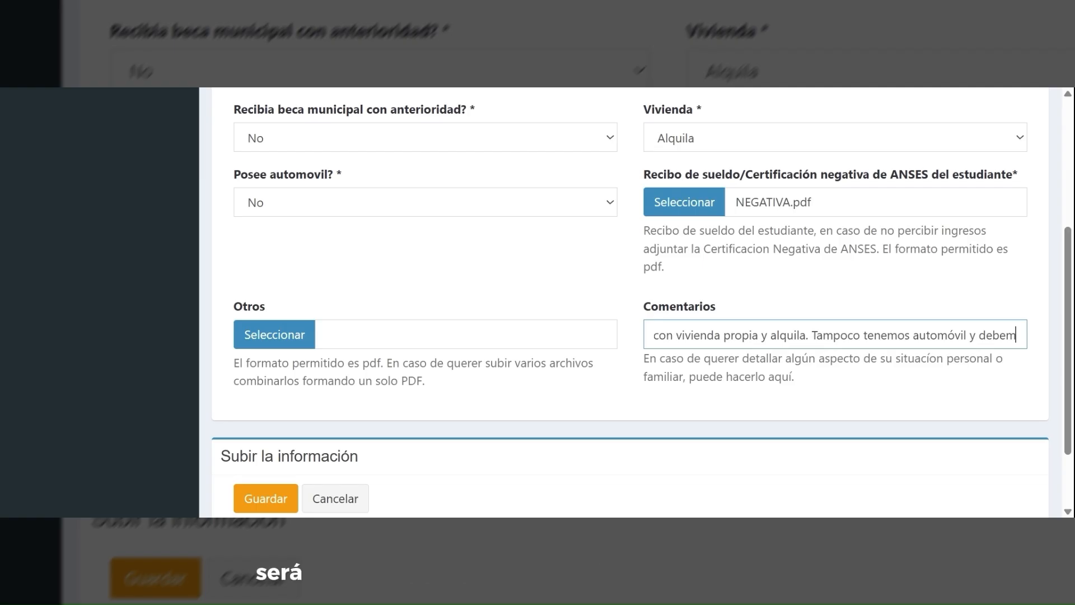
text(os manejarnos)
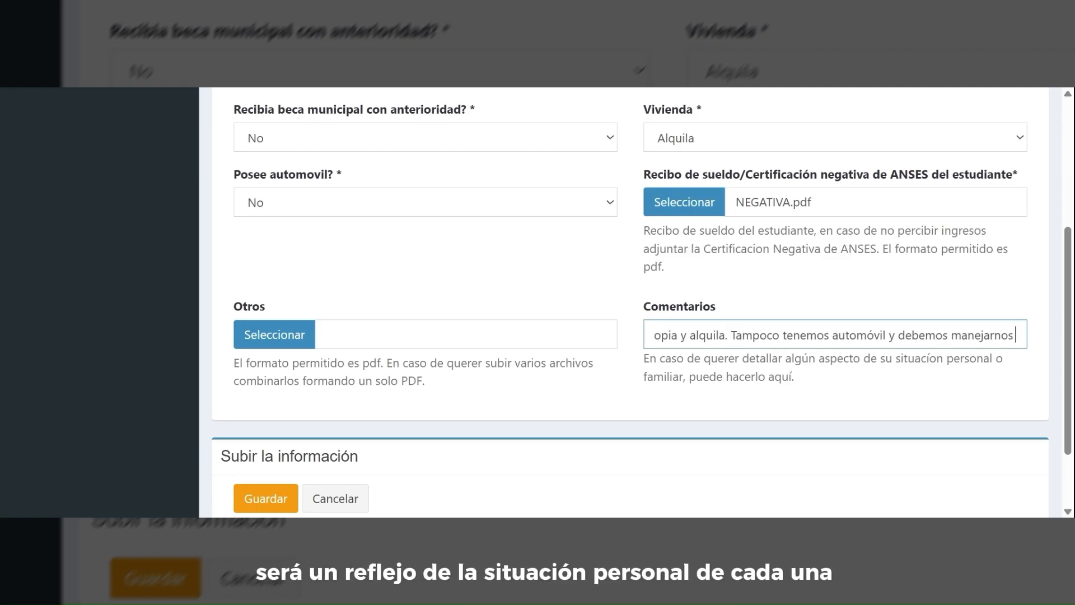
text( a pie o en)
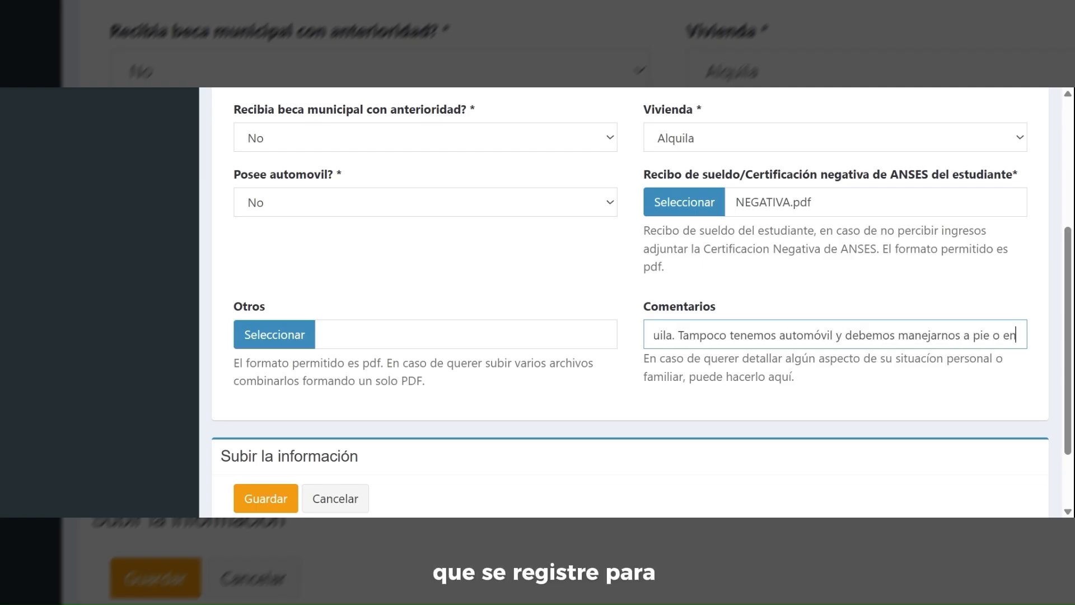
text( remis.)
- Save the Otros datos step
click(641, 386)
scroll(640, 386, down, 2)
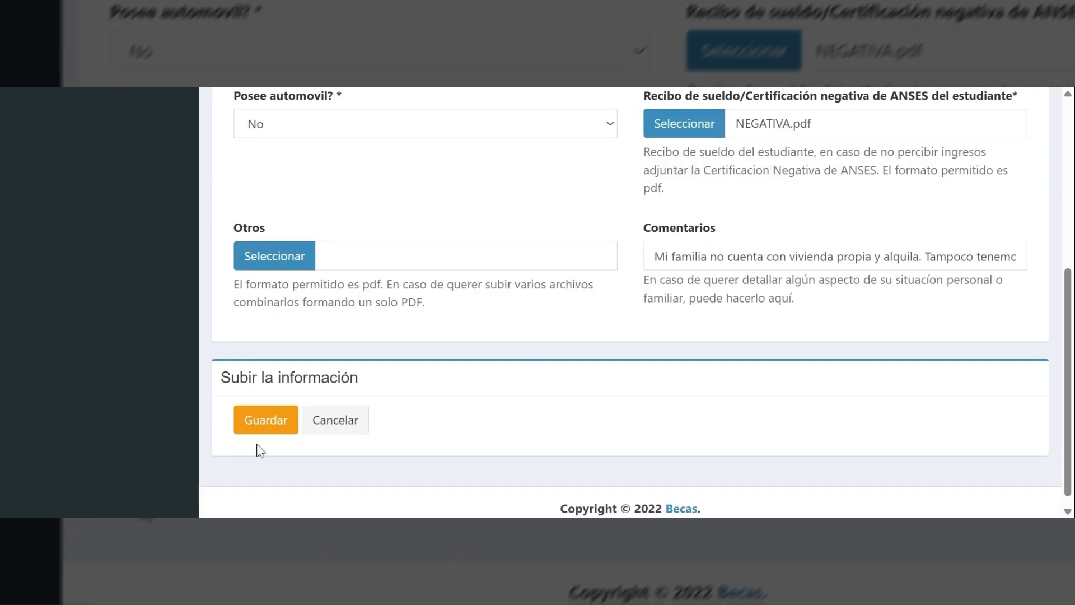
click(259, 422)
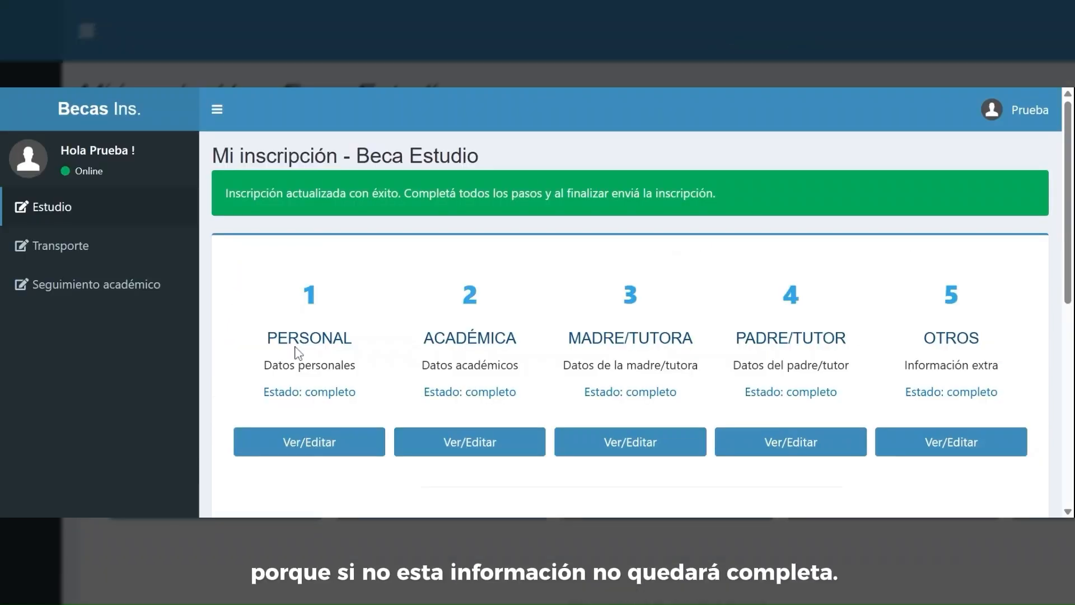
scroll(298, 353, down, 2)
triple_click(322, 314)
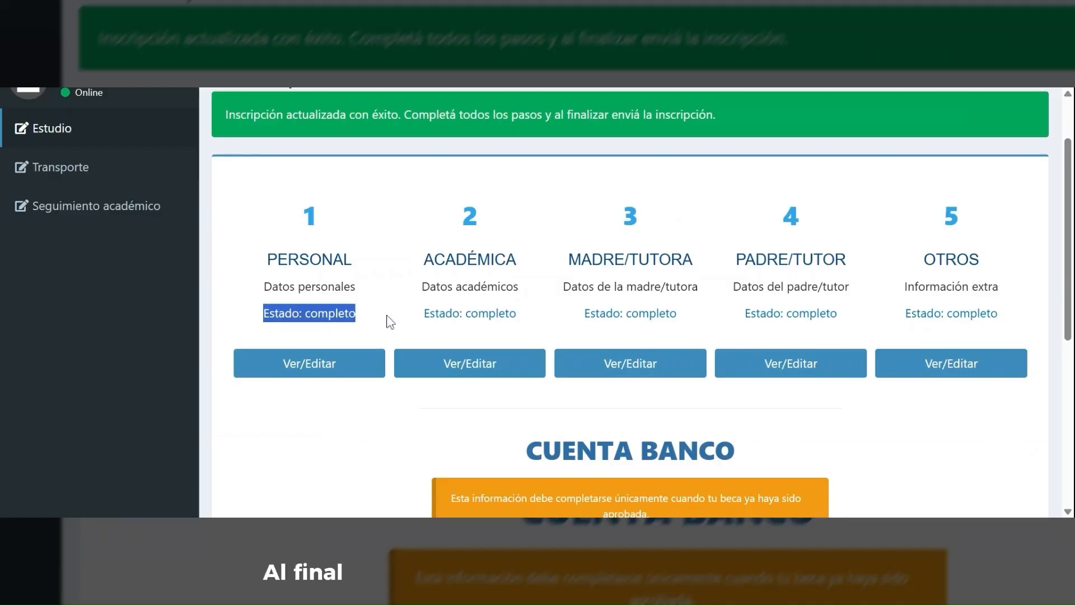
drag(424, 314, 505, 314)
click(576, 317)
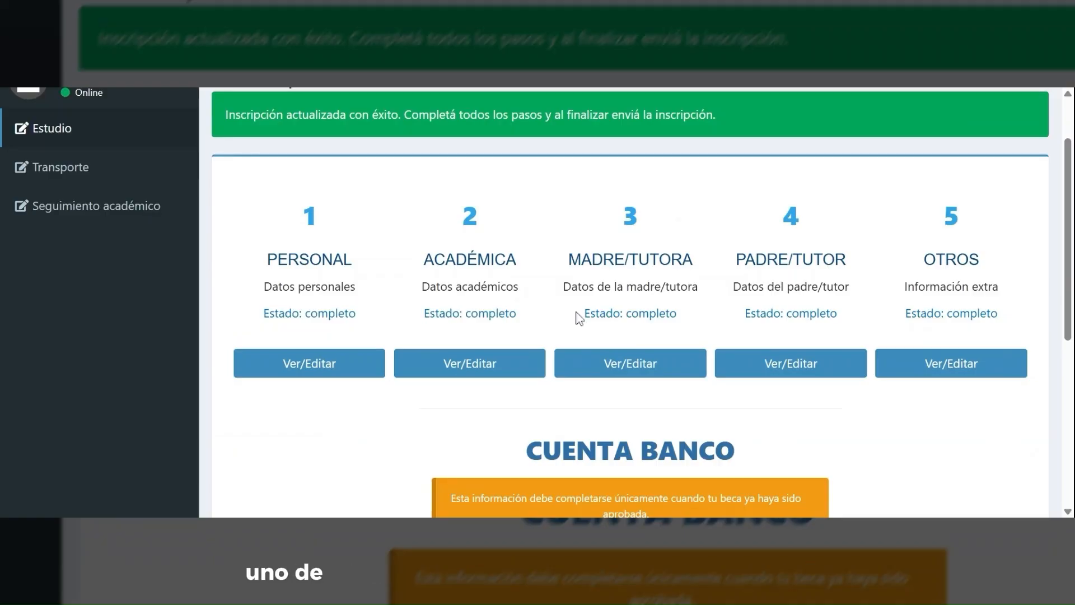
drag(745, 314, 907, 312)
click(907, 312)
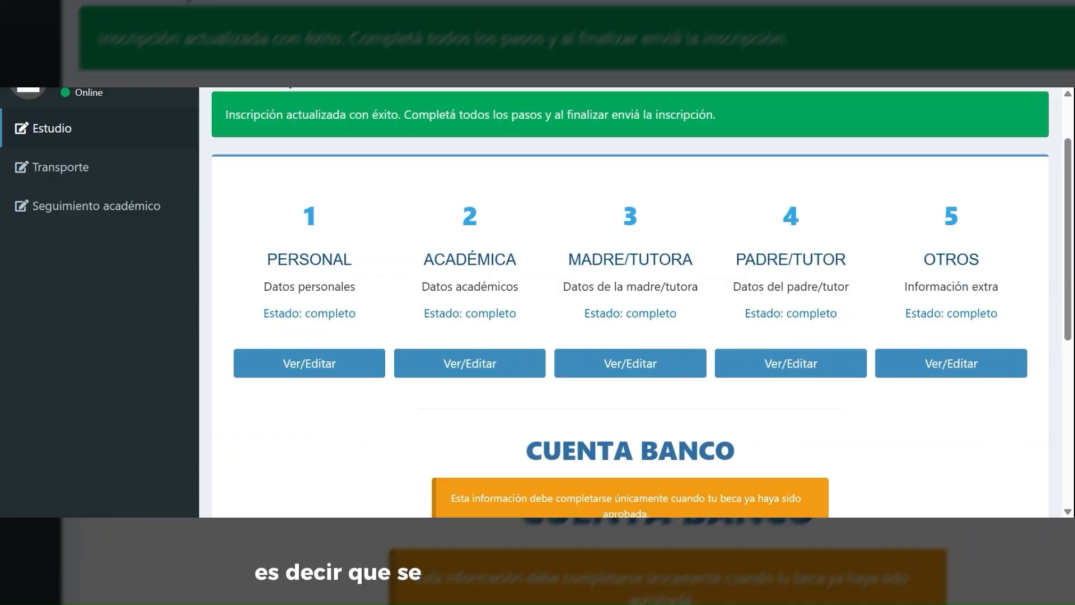
scroll(1016, 323, down, 2)
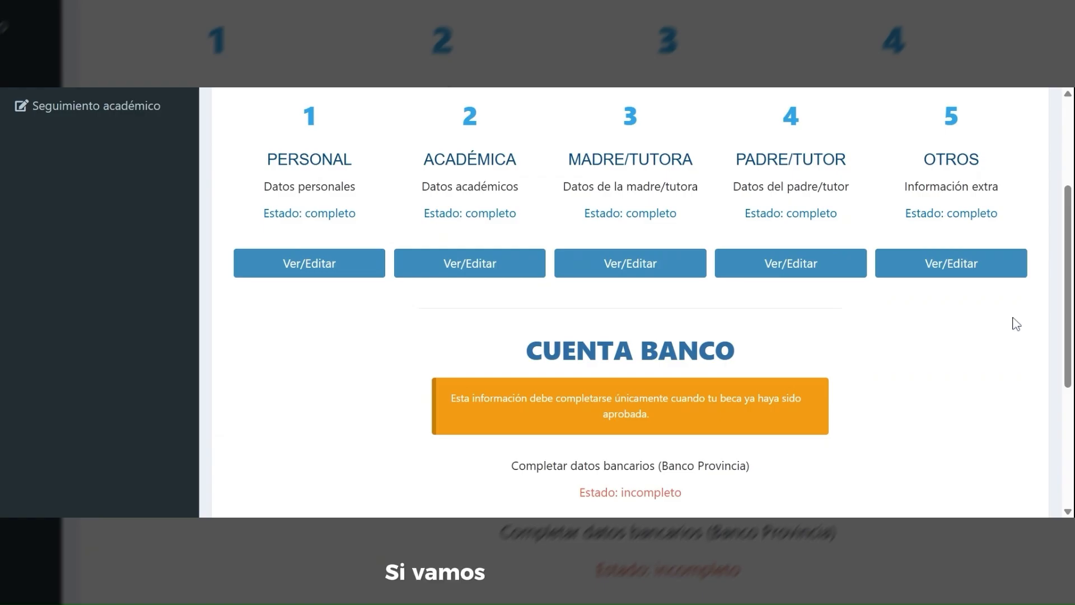
scroll(1016, 324, down, 3)
scroll(1016, 324, down, 2)
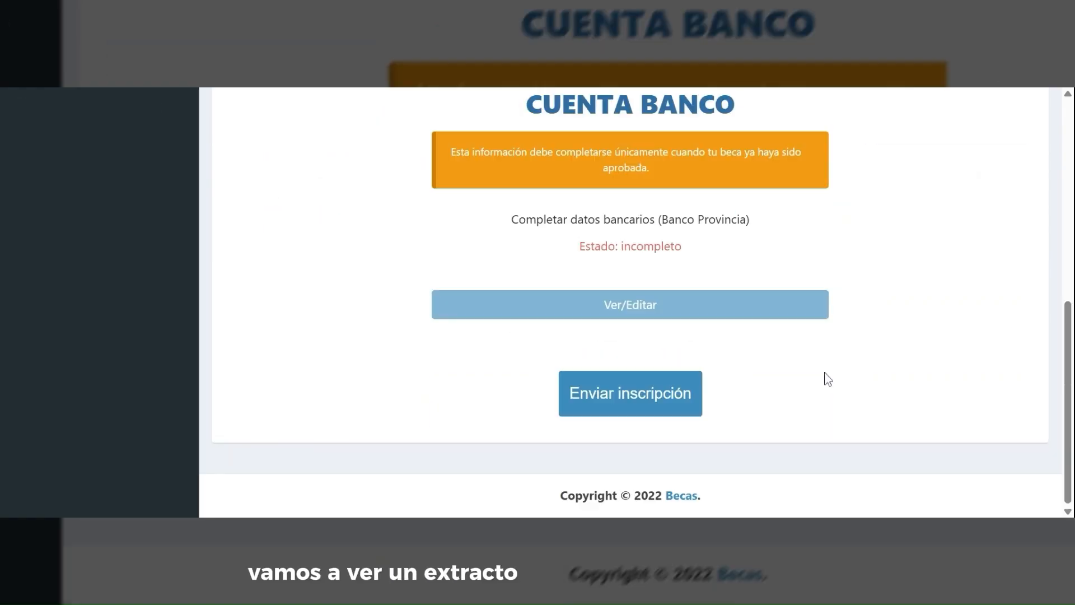
scroll(825, 377, up, 2)
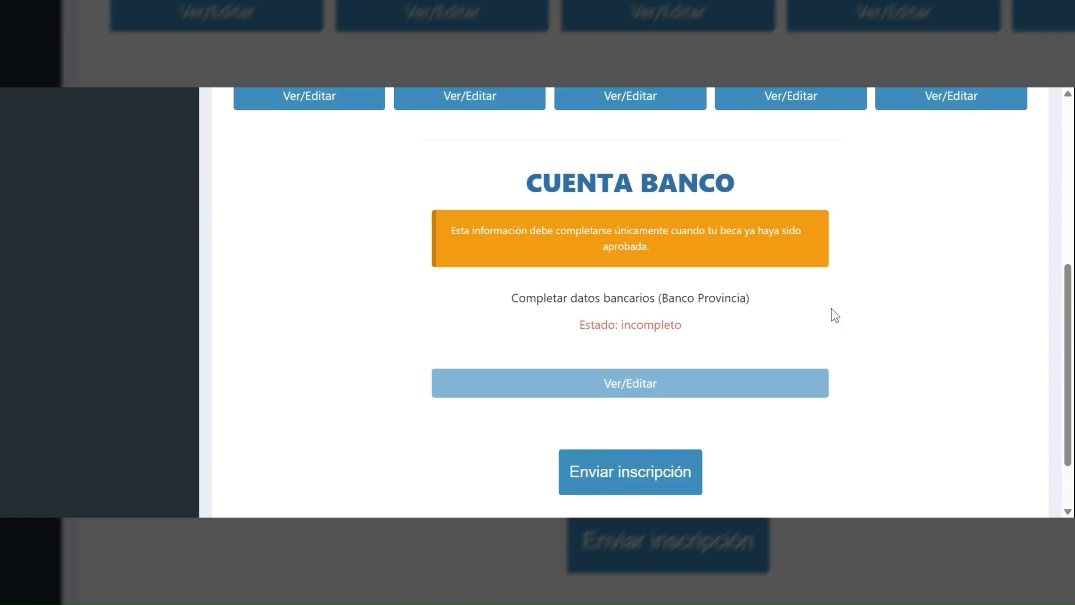
drag(445, 234, 792, 261)
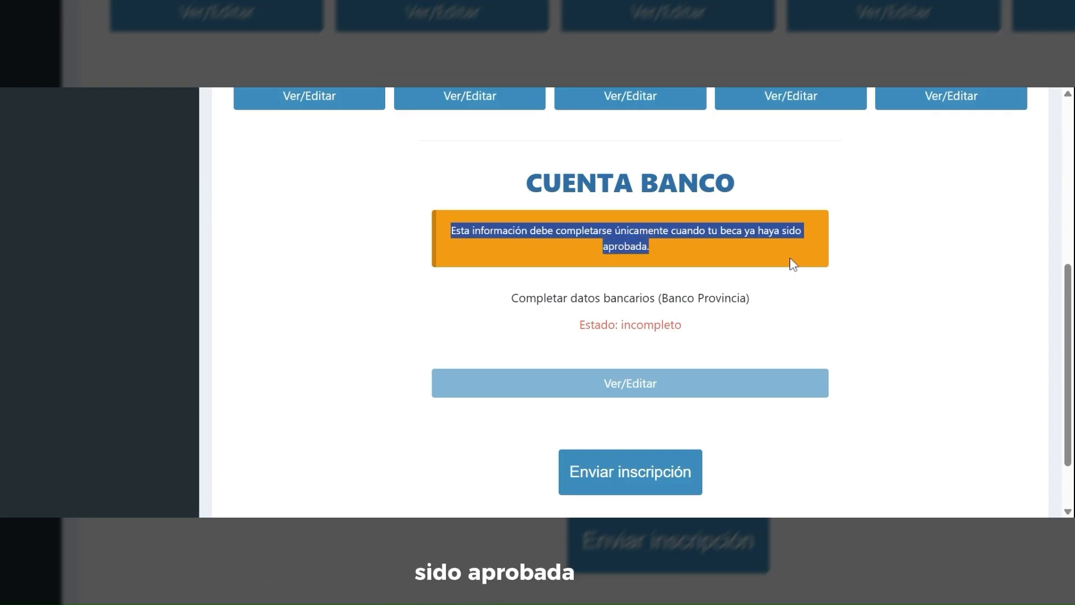
click(834, 298)
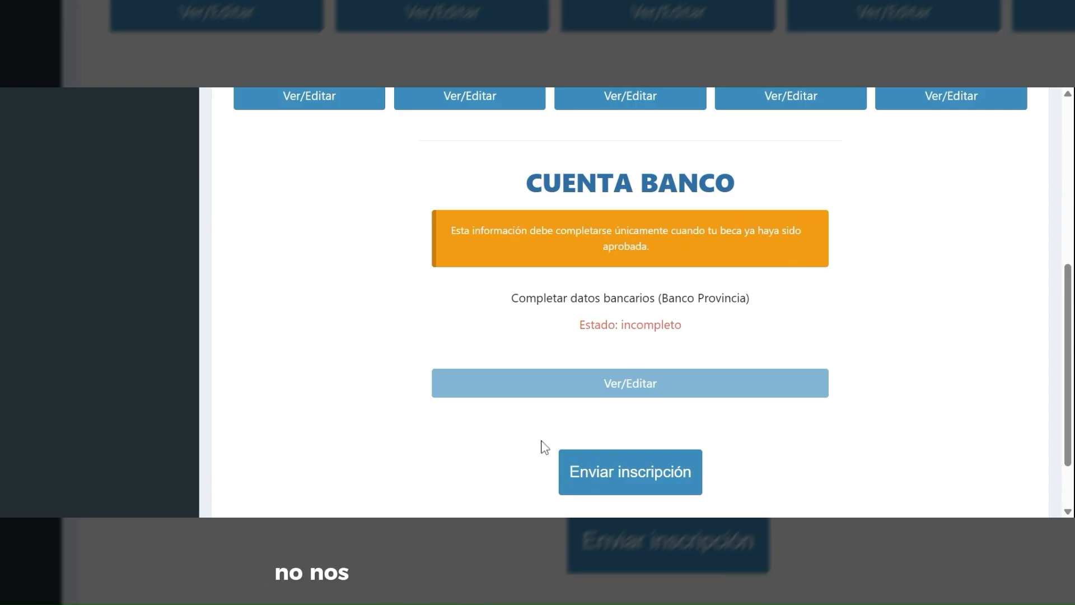
scroll(543, 446, down, 3)
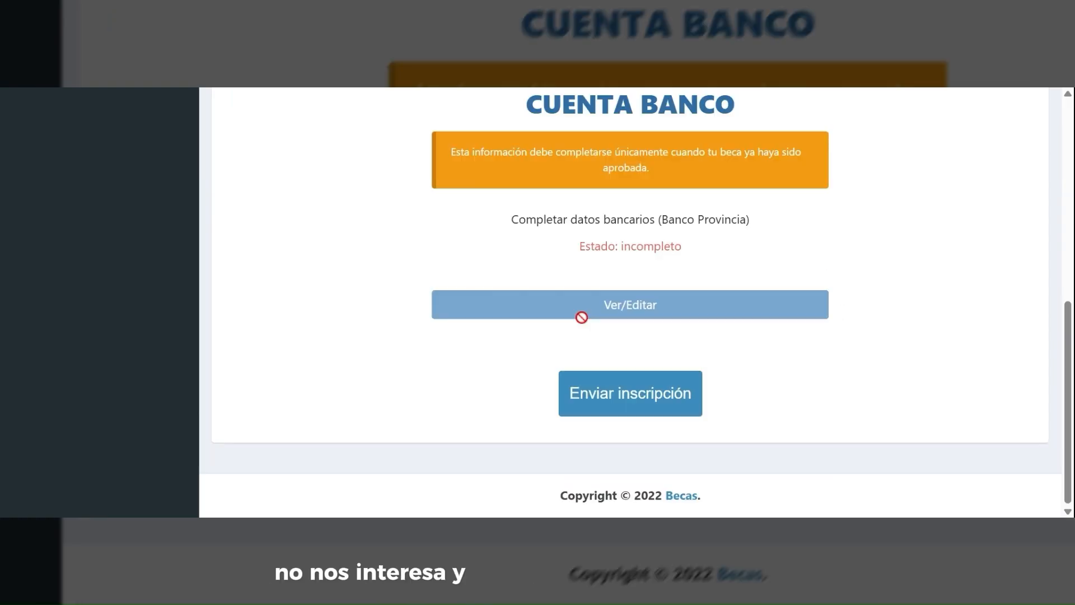
- Submit the Beca Estudio registration and confirm its status reads 'Revisión Pendiente'
click(648, 403)
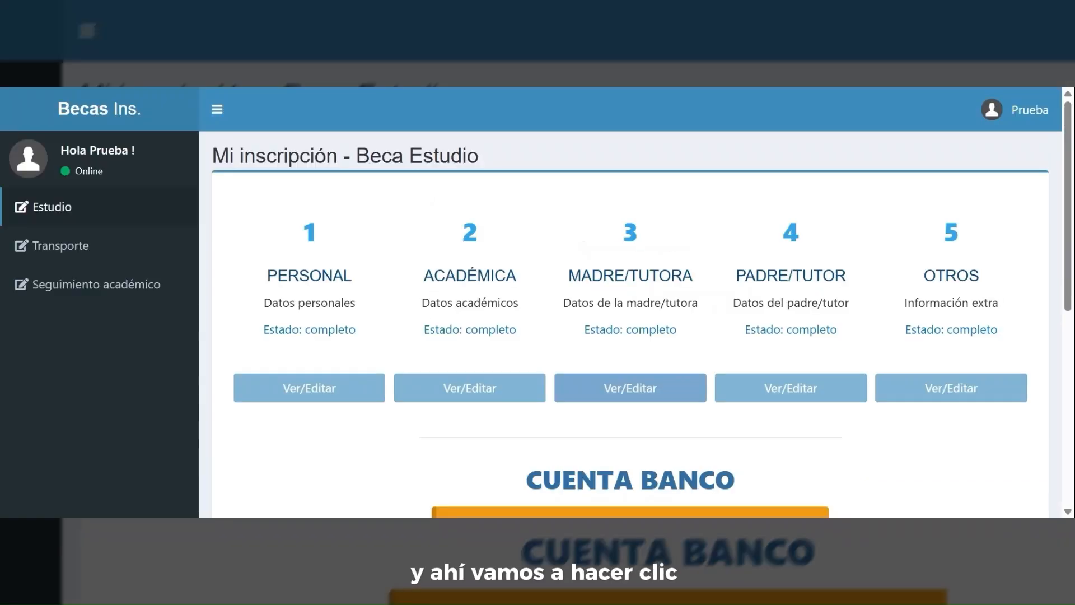
scroll(630, 302, down, 4)
scroll(463, 368, down, 3)
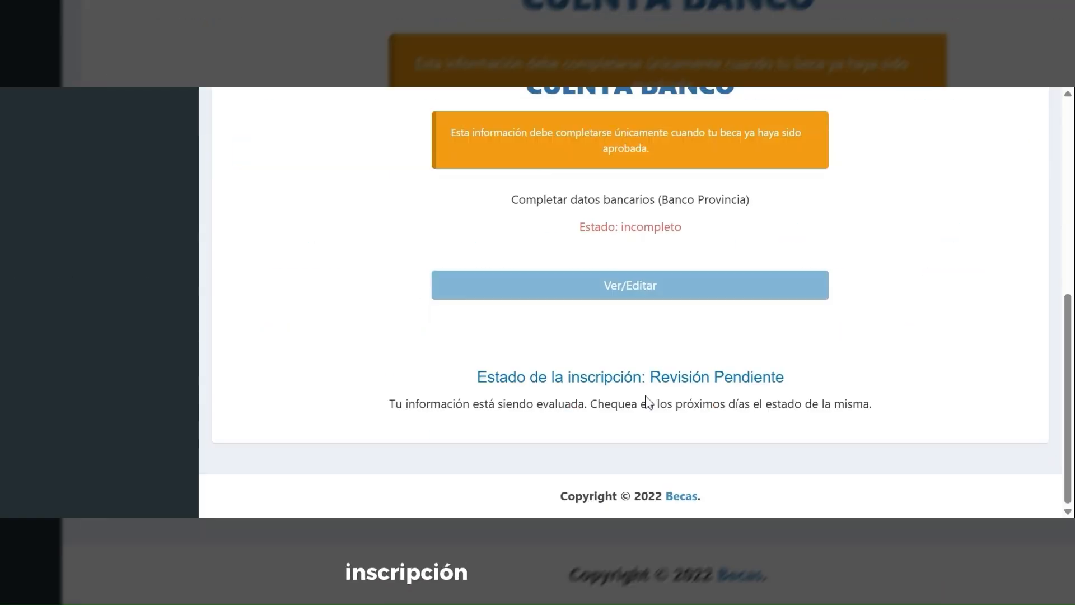
drag(463, 369, 670, 377)
click(670, 378)
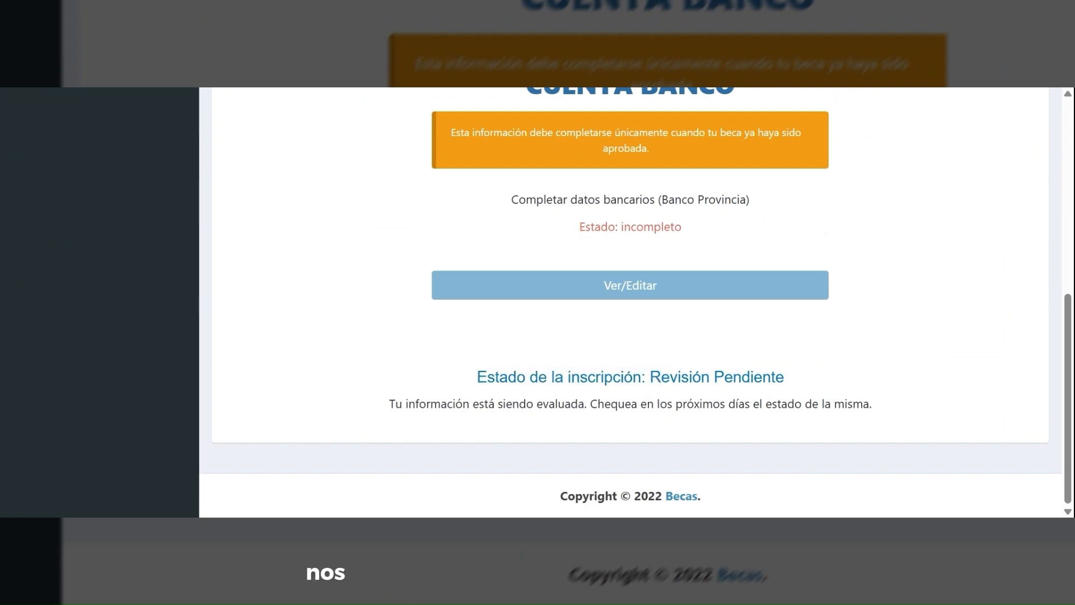
drag(395, 404, 702, 404)
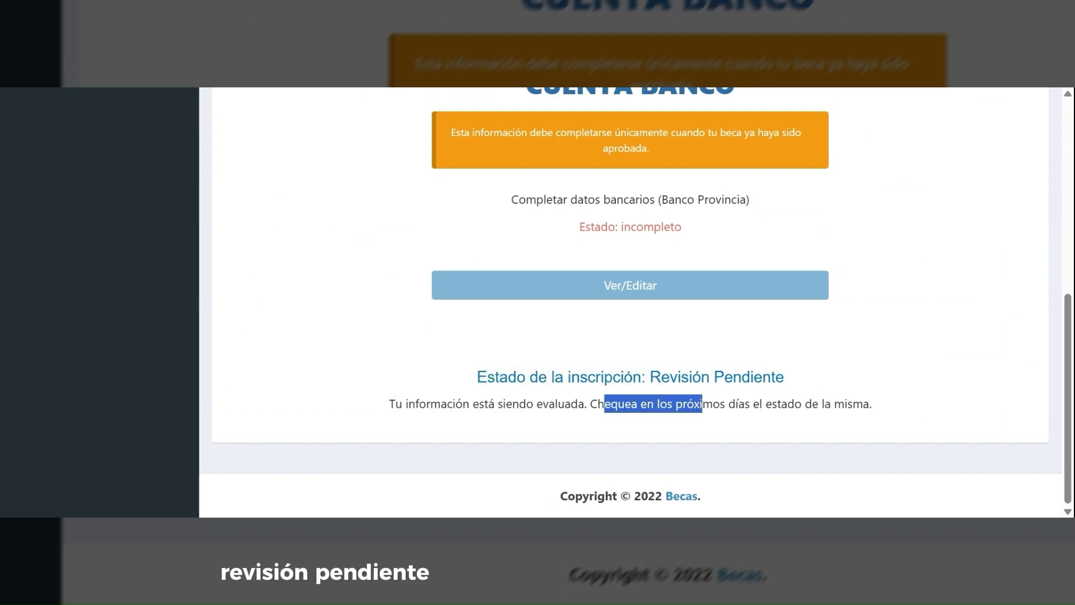
click(904, 415)
scroll(922, 416, up, 7)
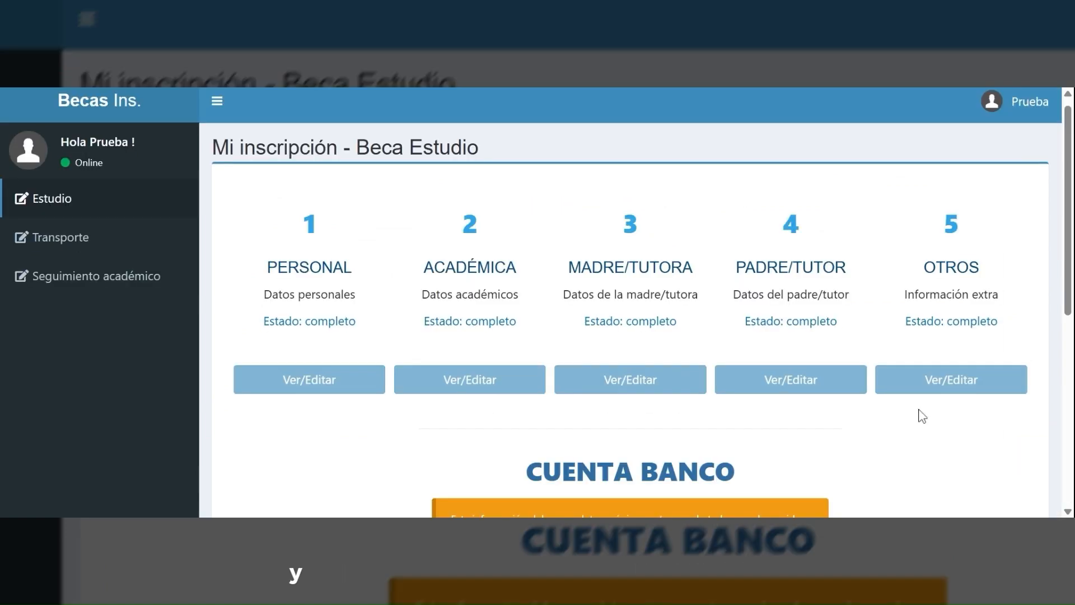